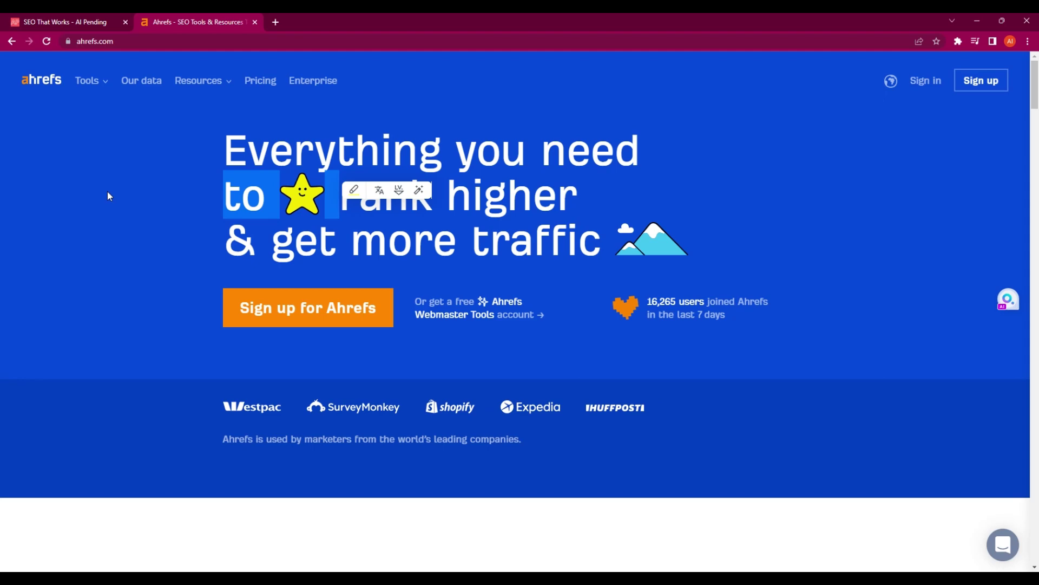
Step: Duplicate the Ahrefs homepage tab three times so four copies are open with the footer tool links within reach
scroll(455, 356, down, 5)
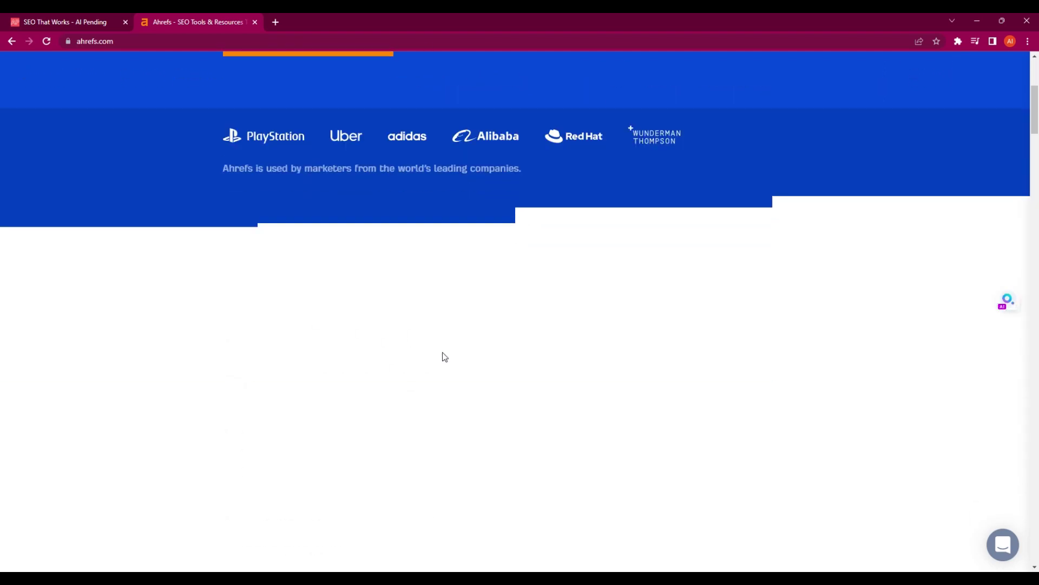
scroll(408, 348, down, 12)
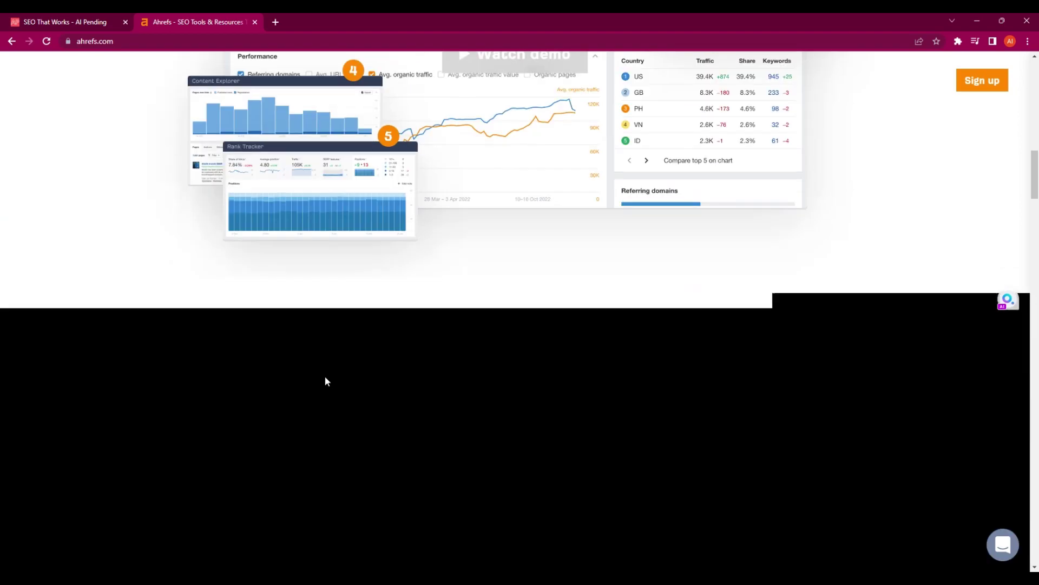
scroll(326, 381, down, 18)
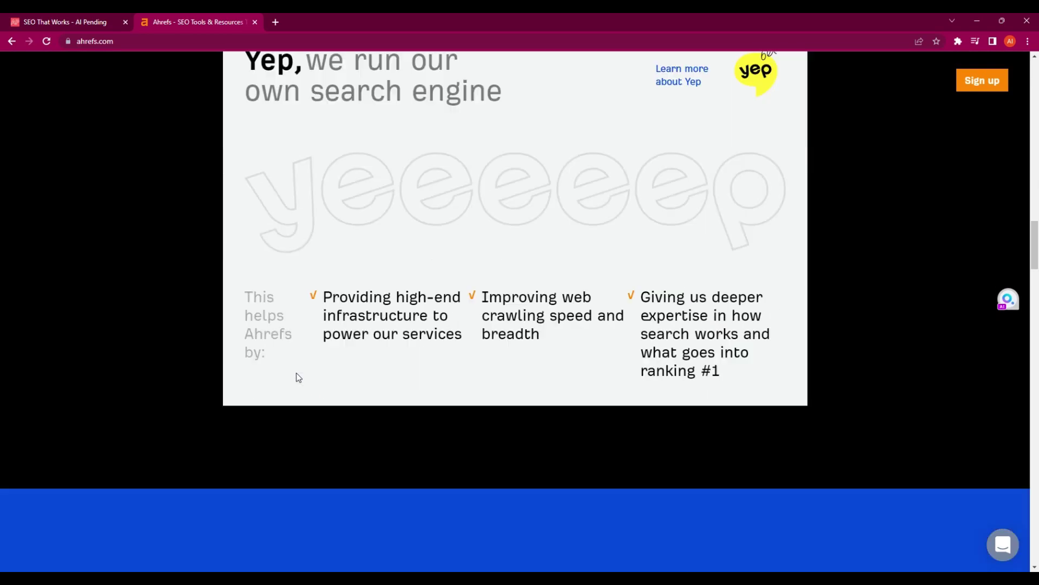
scroll(298, 378, down, 20)
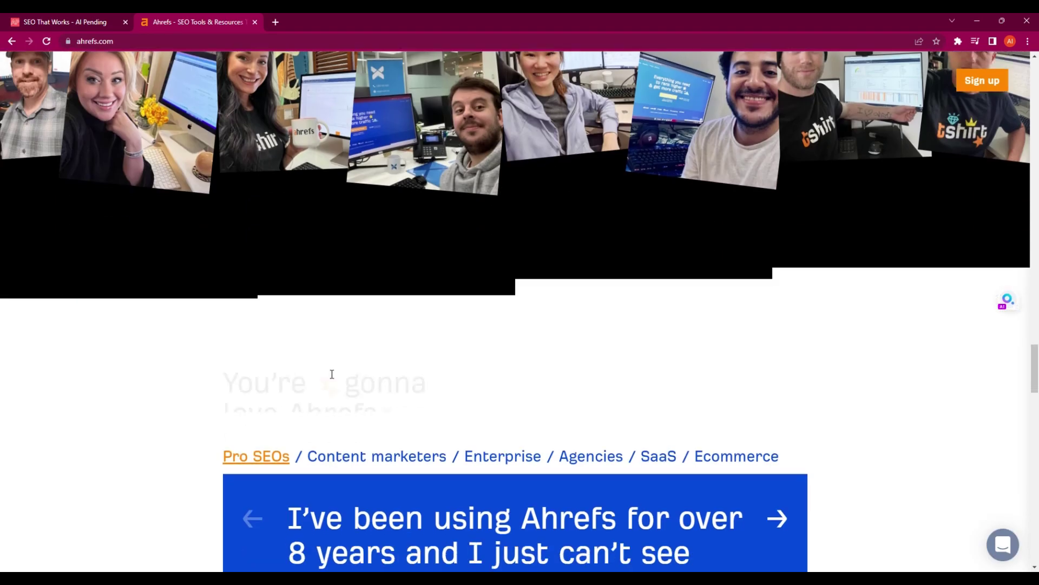
scroll(331, 374, down, 20)
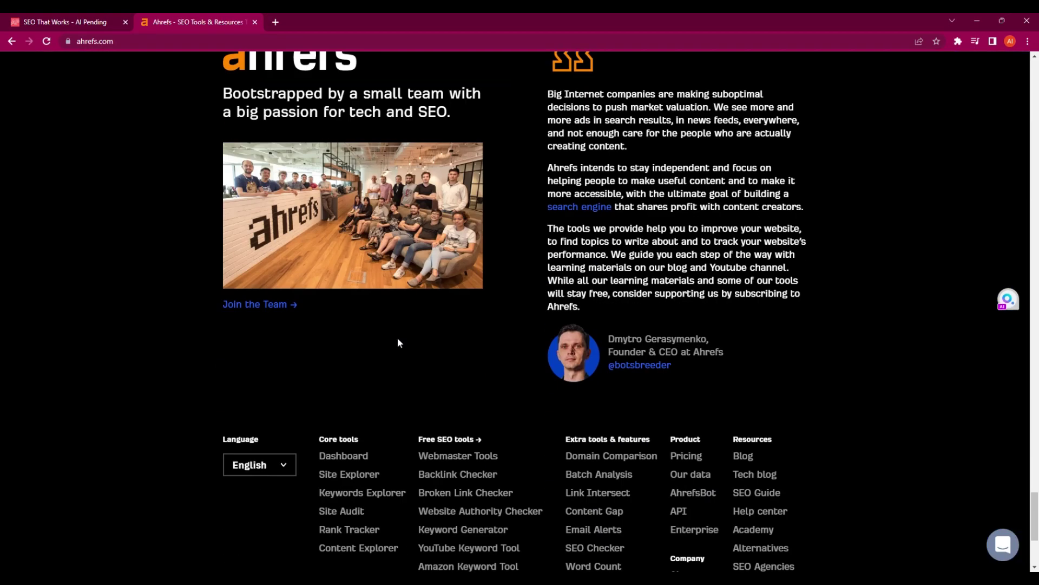
scroll(399, 342, down, 5)
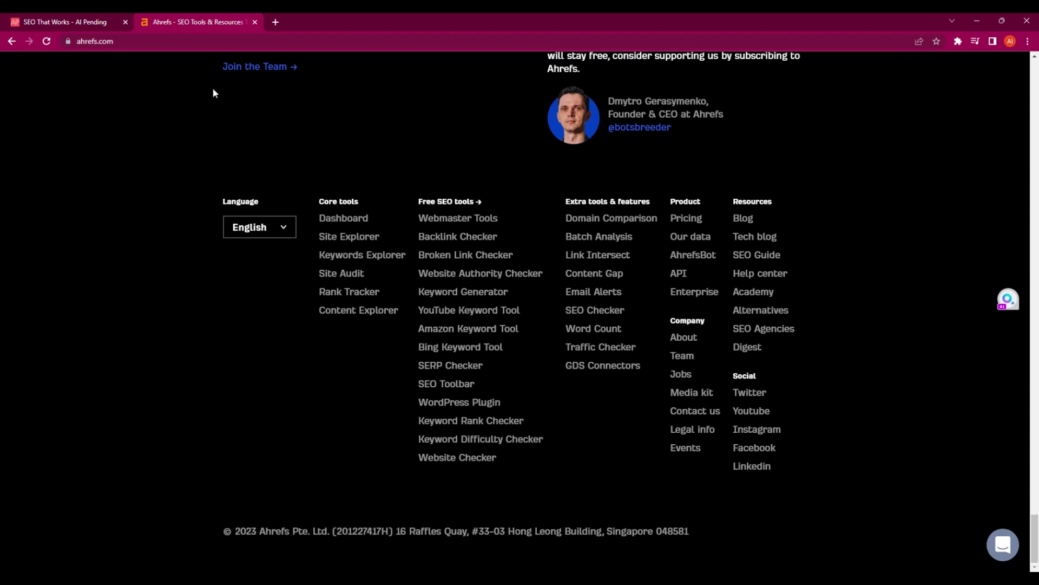
key(ctrl+shift+t)
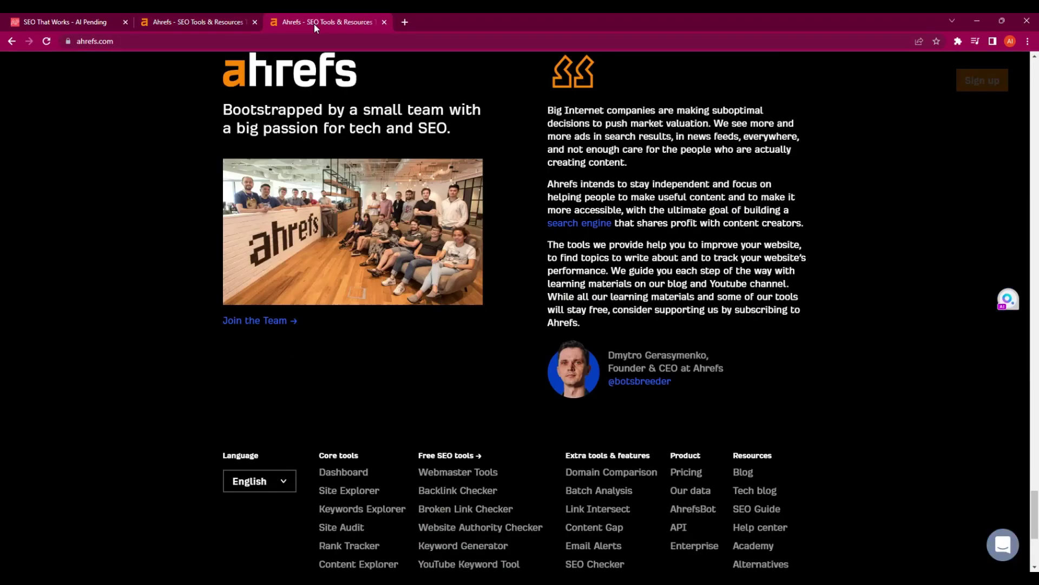
key(ctrl+shift+t)
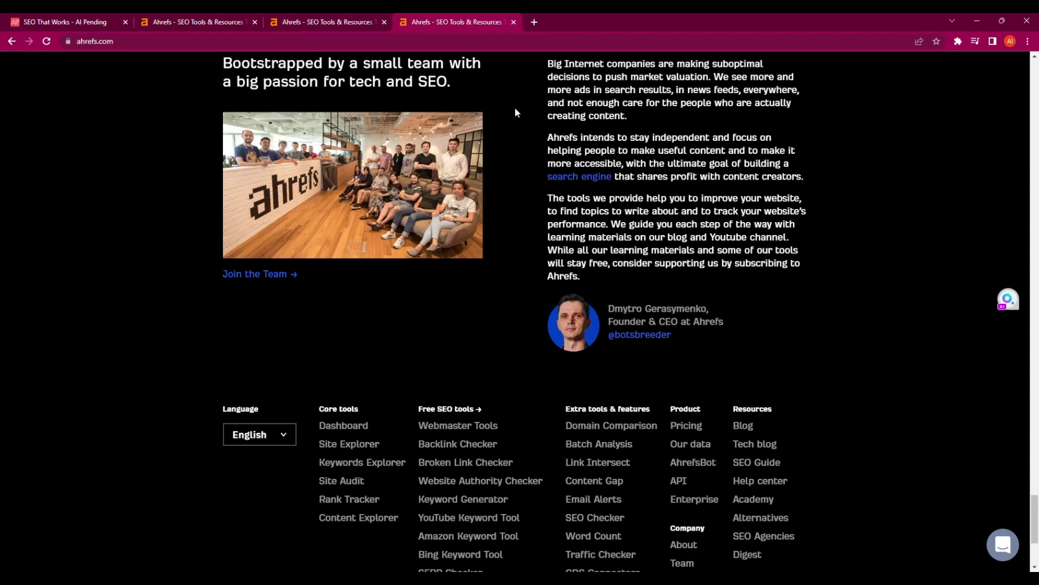
key(ctrl+shift+t)
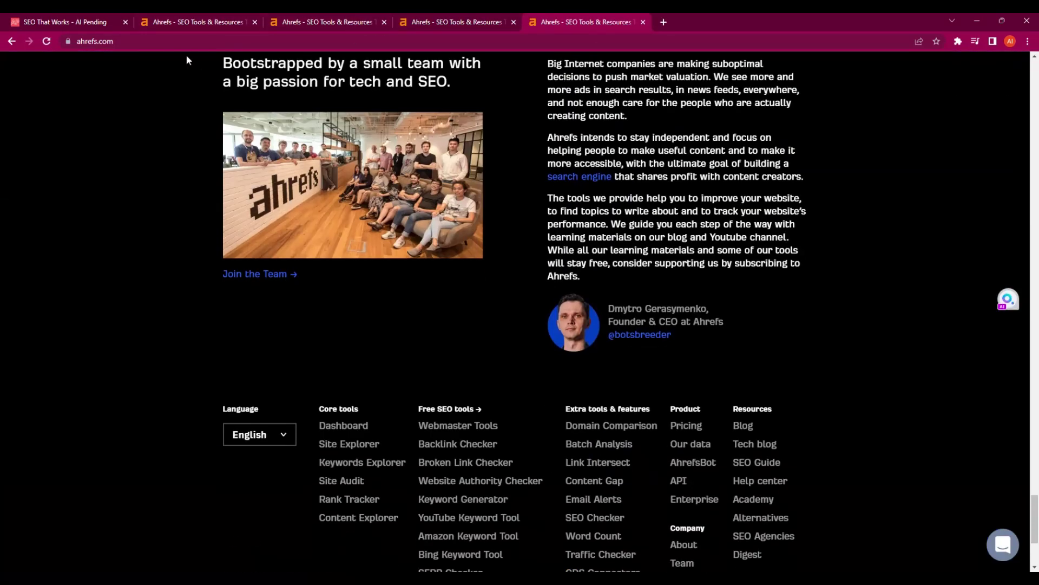
Step: Load the free Keyword Generator in the first Ahrefs tab and the SERP Checker in the second
click(185, 22)
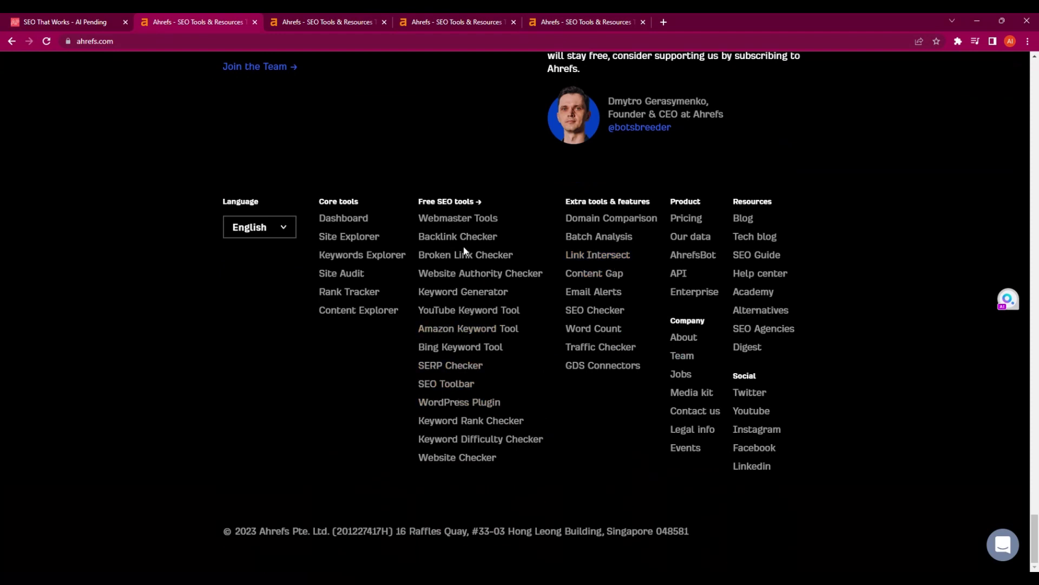
click(464, 296)
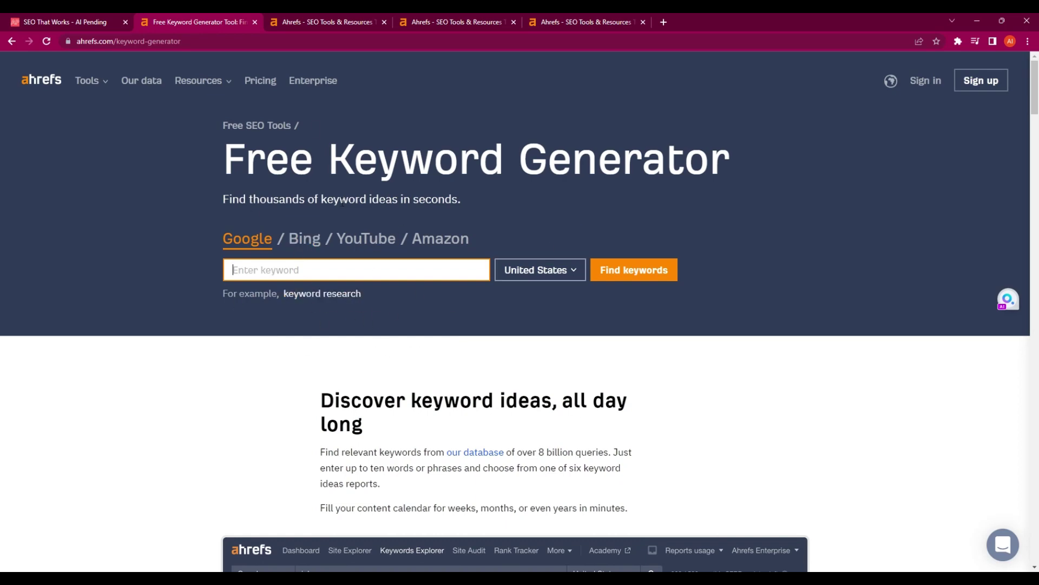
click(317, 21)
scroll(365, 371, down, 4)
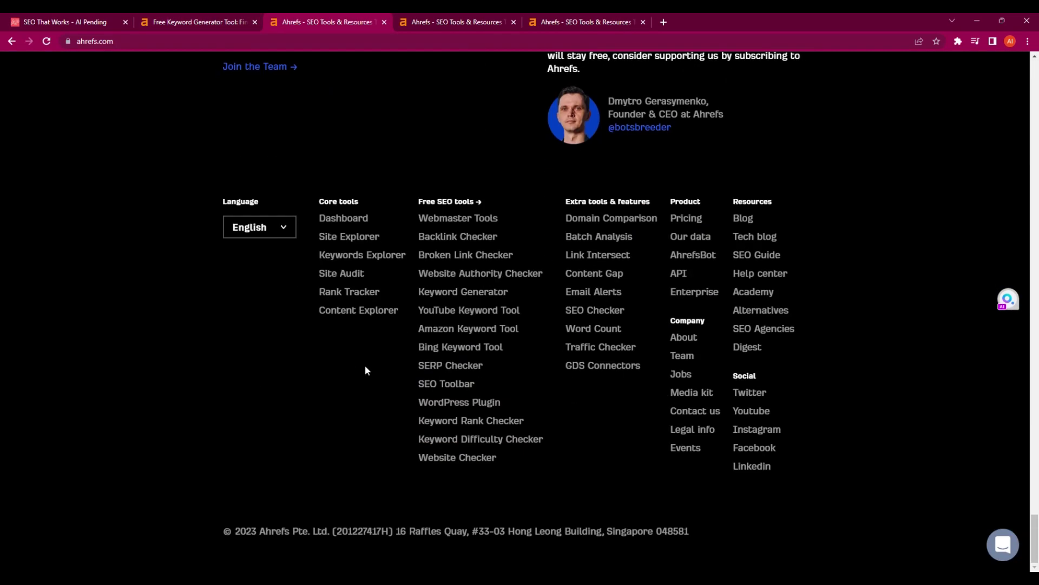
click(451, 366)
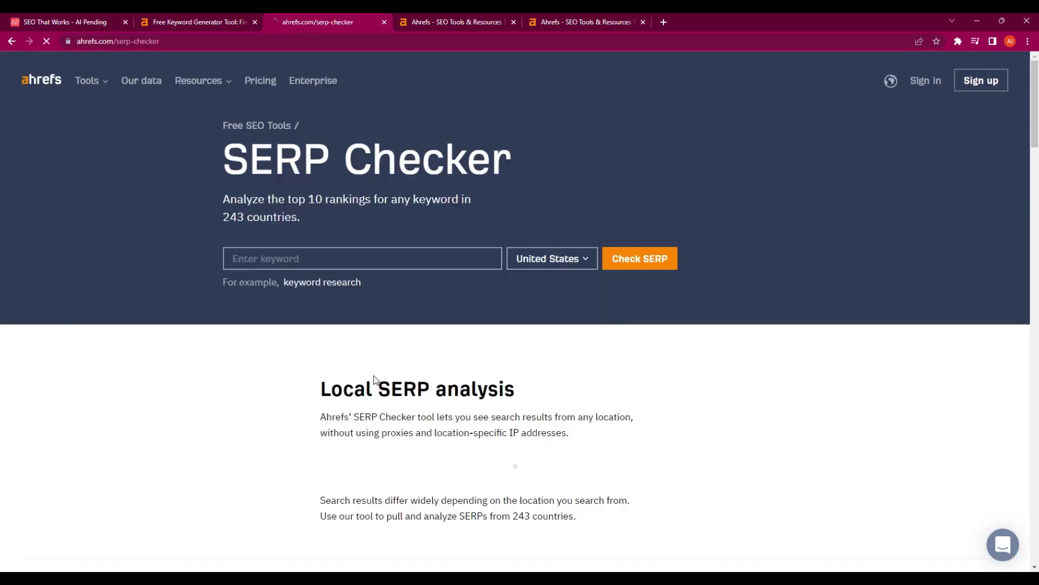
Step: Load the Traffic Checker in the third Ahrefs tab and the Website Authority Checker in the fourth
click(457, 22)
scroll(490, 293, down, 4)
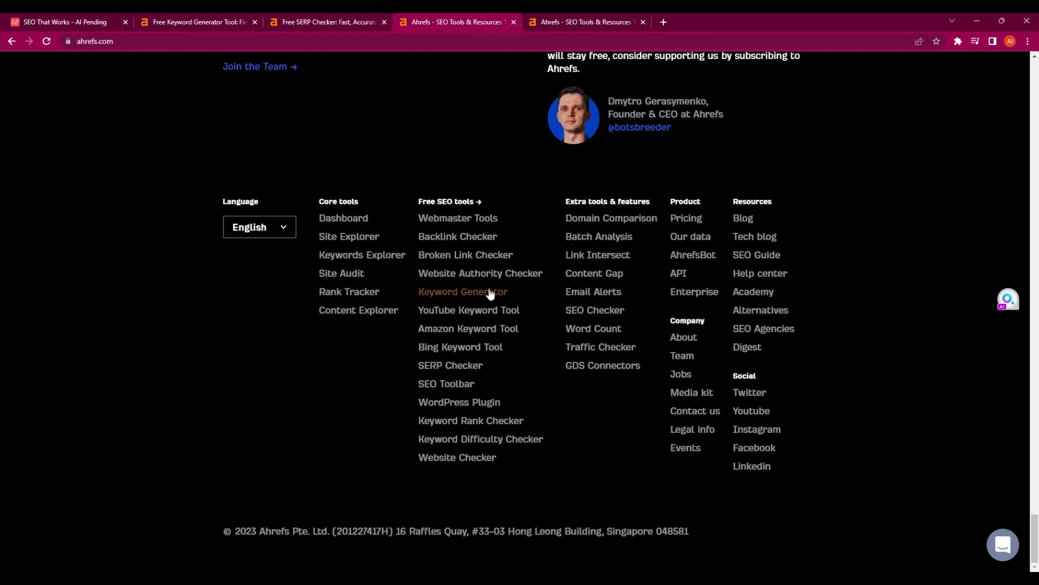
click(598, 349)
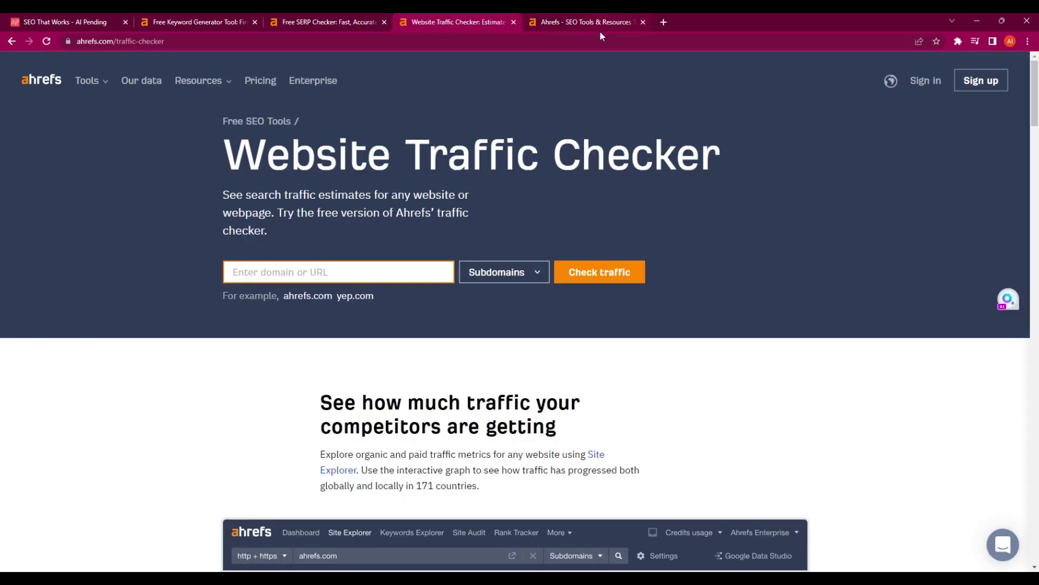
click(596, 22)
scroll(449, 382, down, 4)
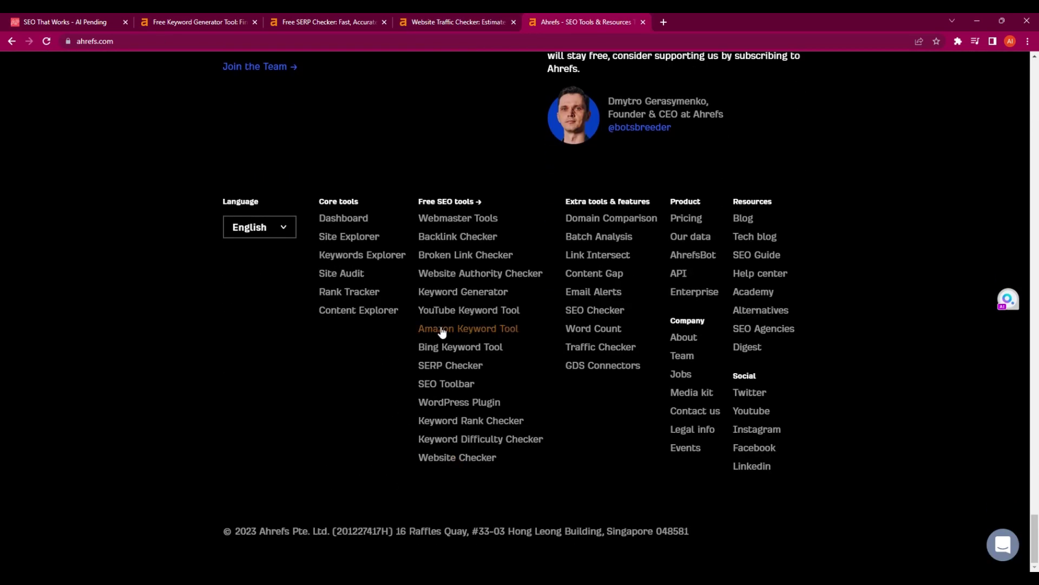
click(487, 275)
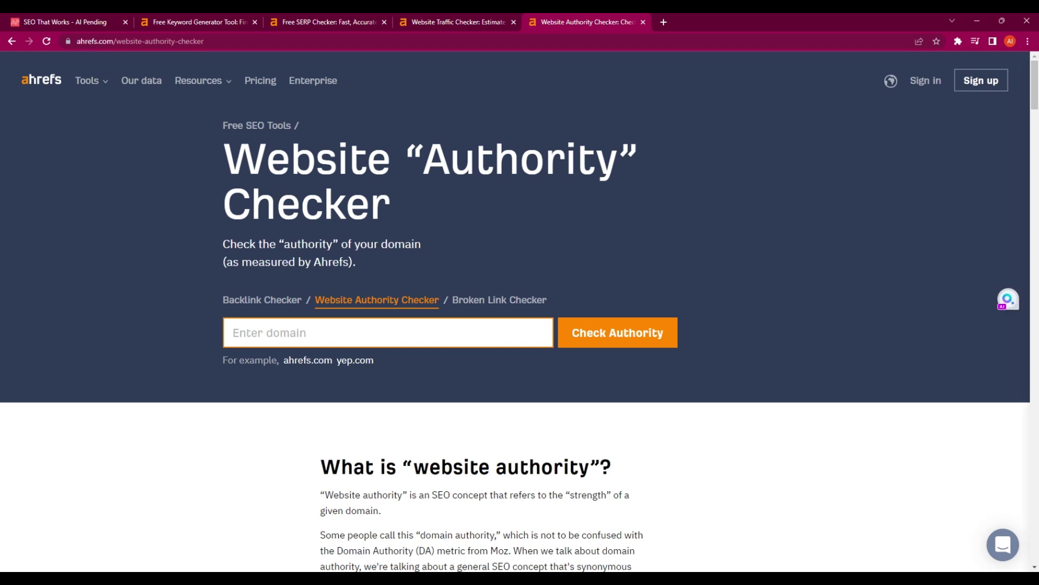
Step: Generate Google keyword ideas for "portable blender" in the United States with the Free Keyword Generator
click(188, 23)
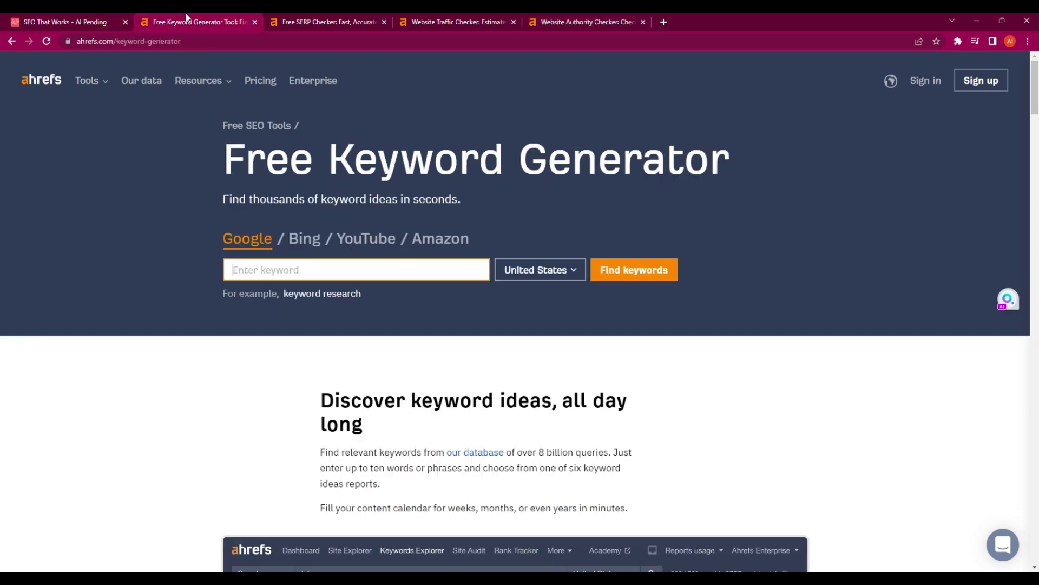
click(369, 270)
click(548, 270)
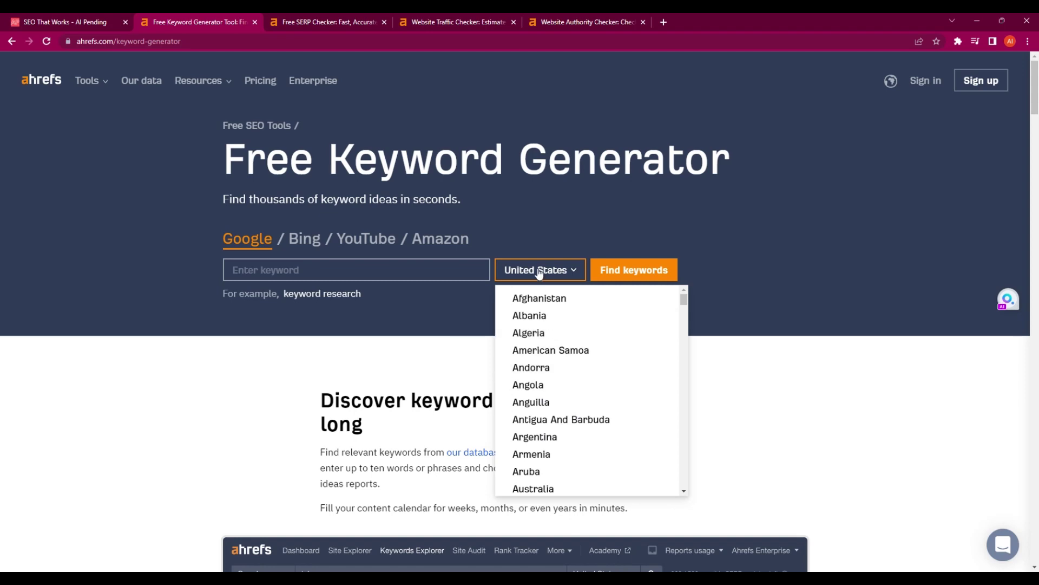
click(330, 272)
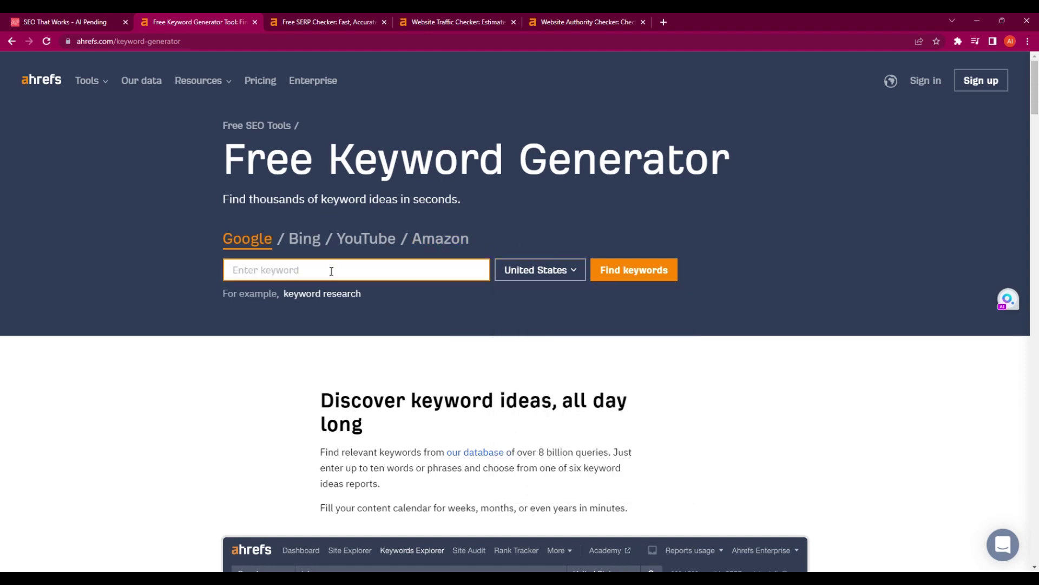
text(portable blender)
click(653, 270)
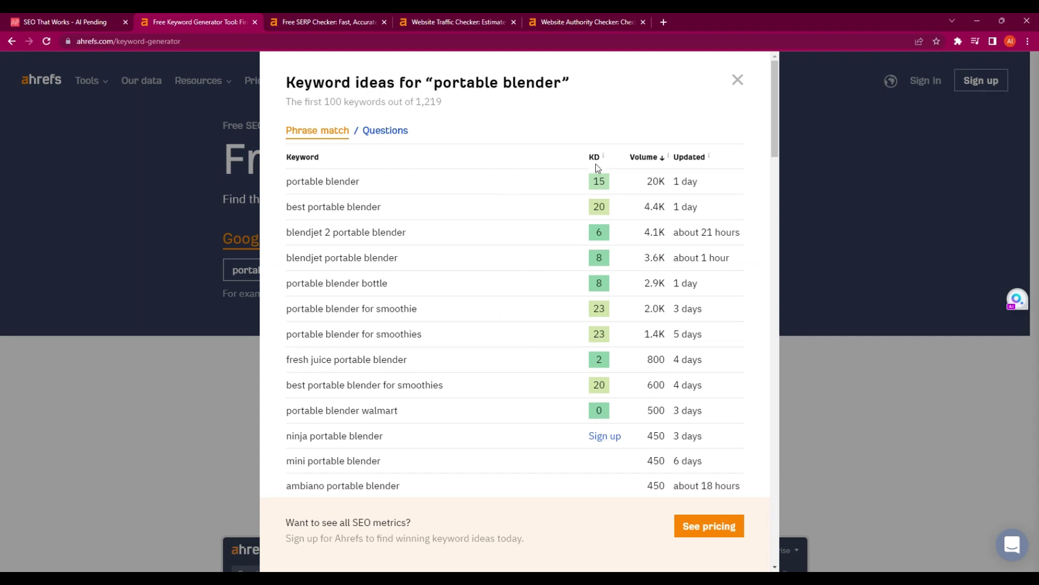
Step: Copy the keyword "portable blender" from the phrase match keyword ideas
mouse_move(602, 160)
drag(360, 184, 292, 186)
key(ctrl+c)
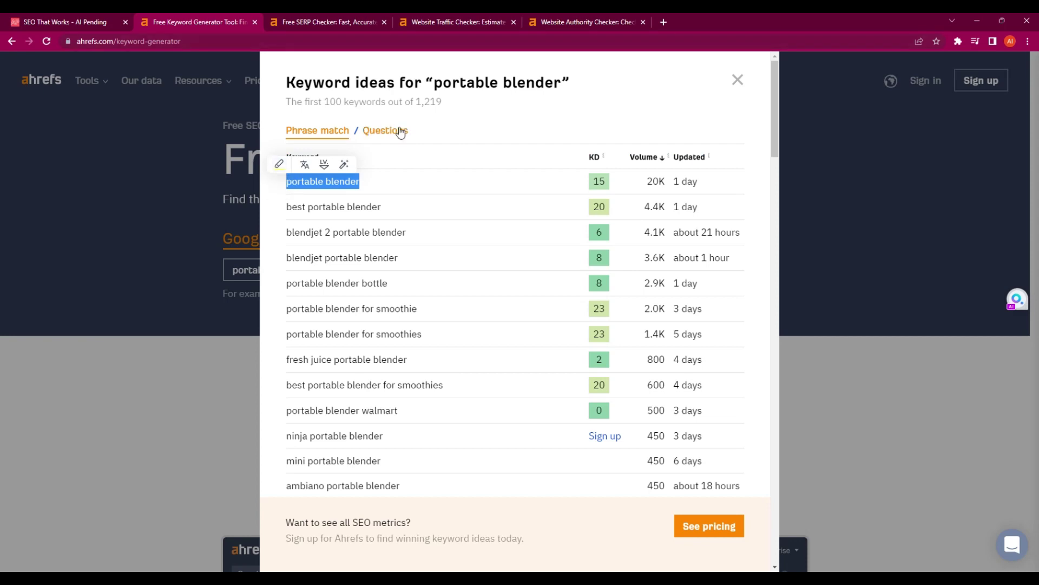
Step: Run a United States SERP check on the copied keyword "portable blender", review its overview and close it
click(319, 19)
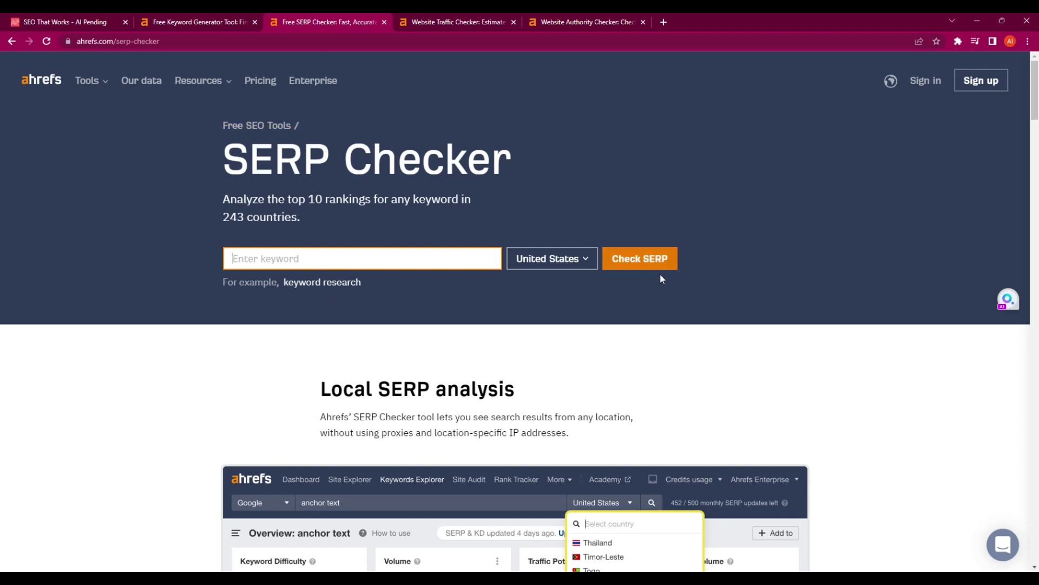
click(305, 270)
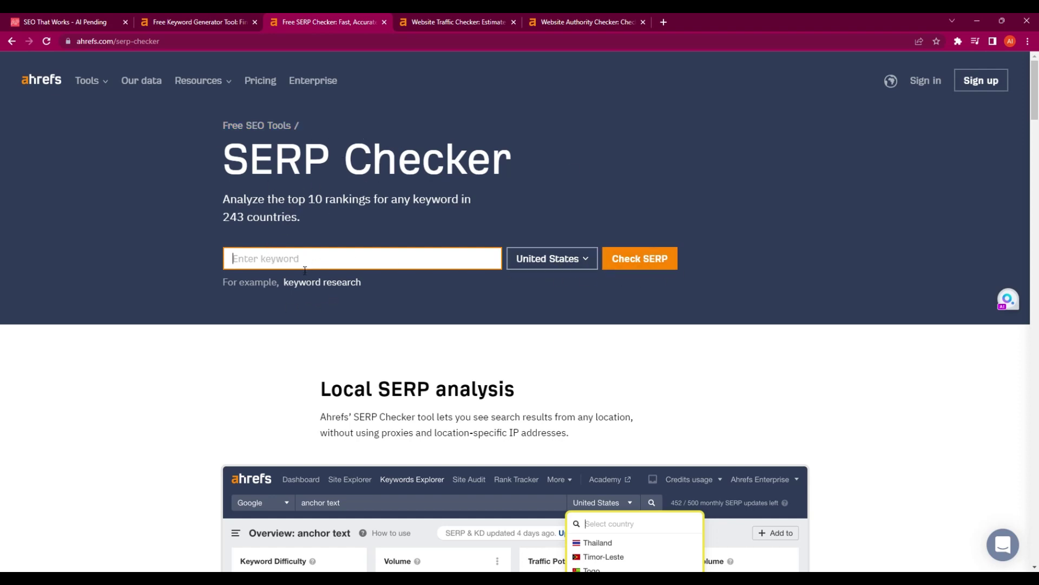
key(ctrl+v)
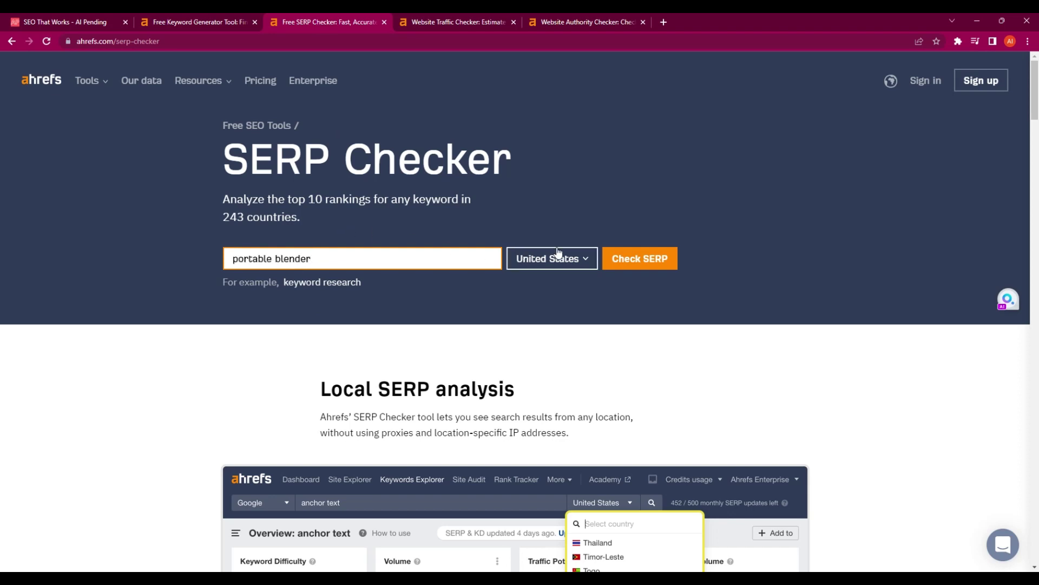
click(652, 266)
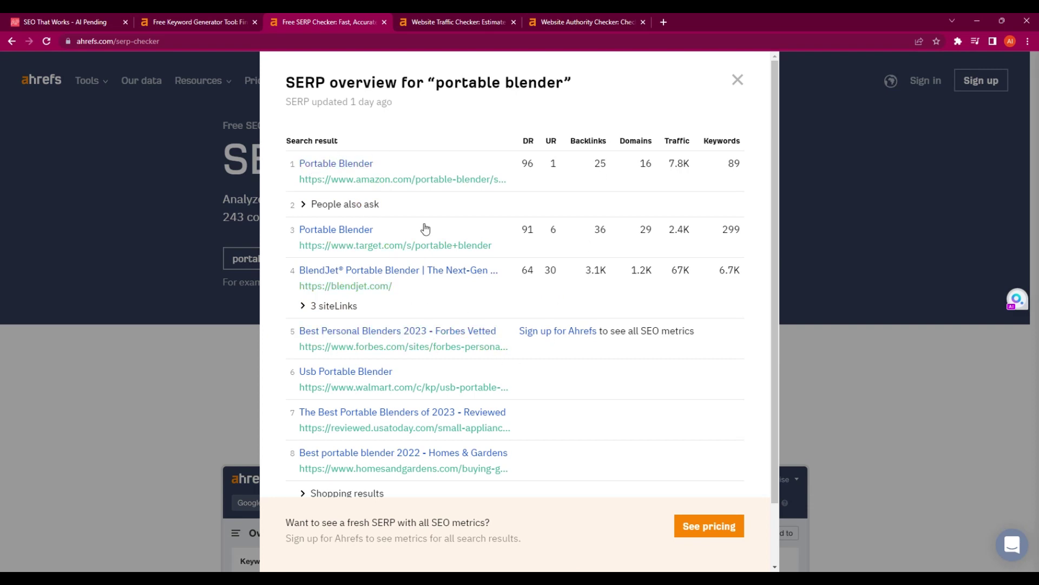
scroll(416, 314, down, 2)
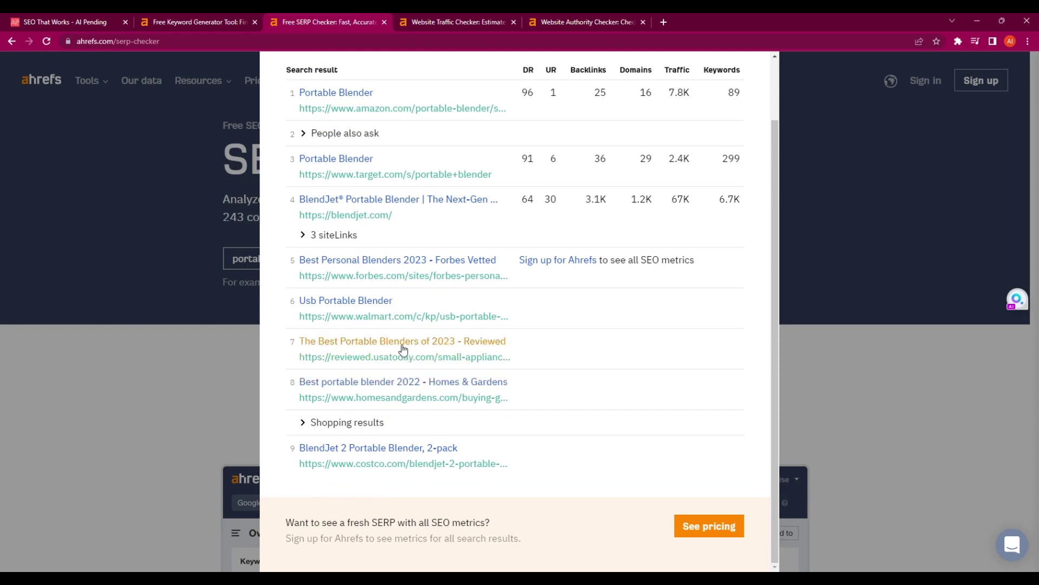
scroll(423, 265, up, 2)
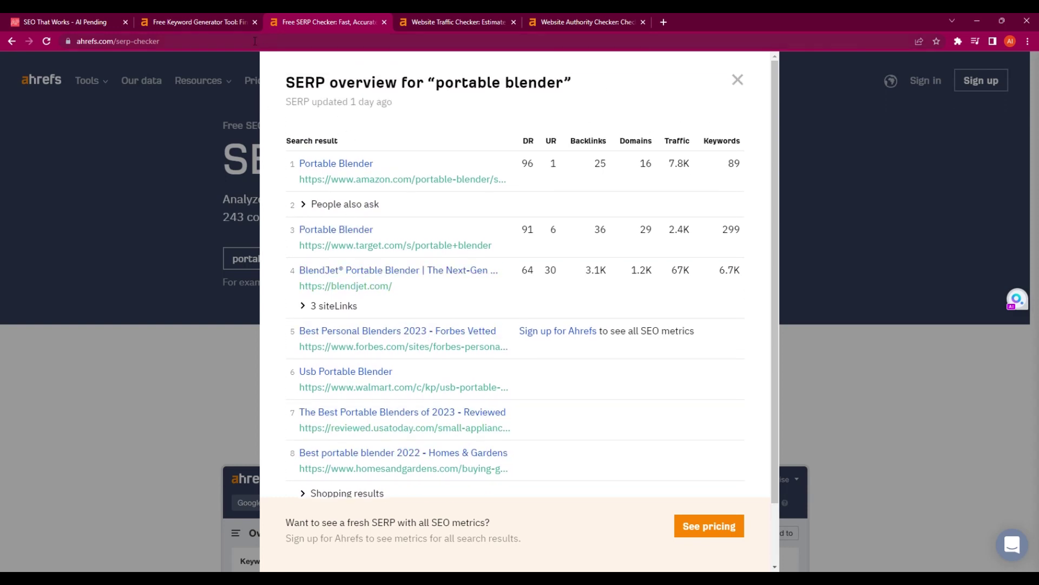
click(737, 79)
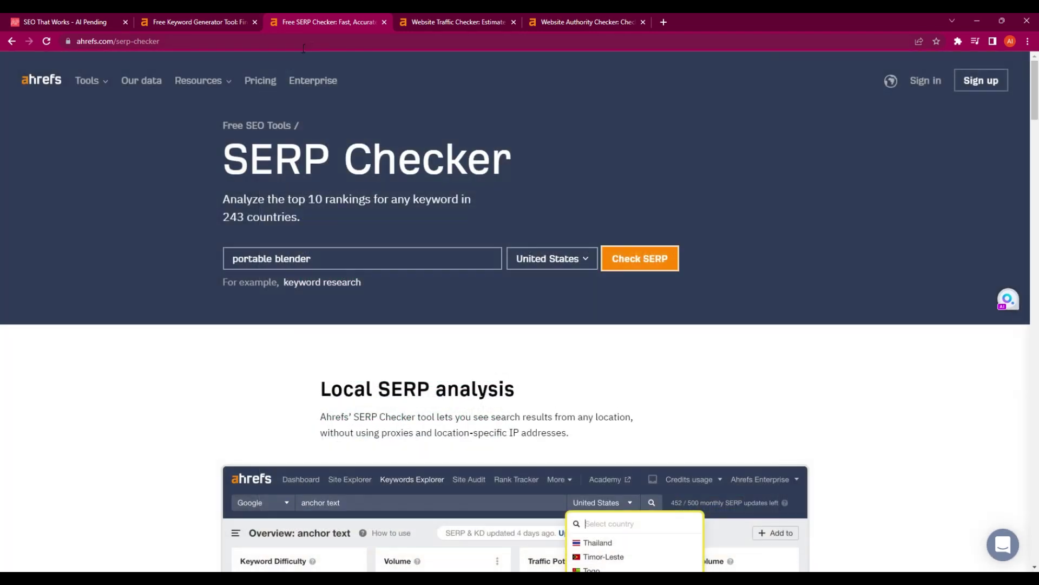
Step: Copy the keyword "fresh juice portable blender" from the Keyword Generator's list of ideas
click(223, 22)
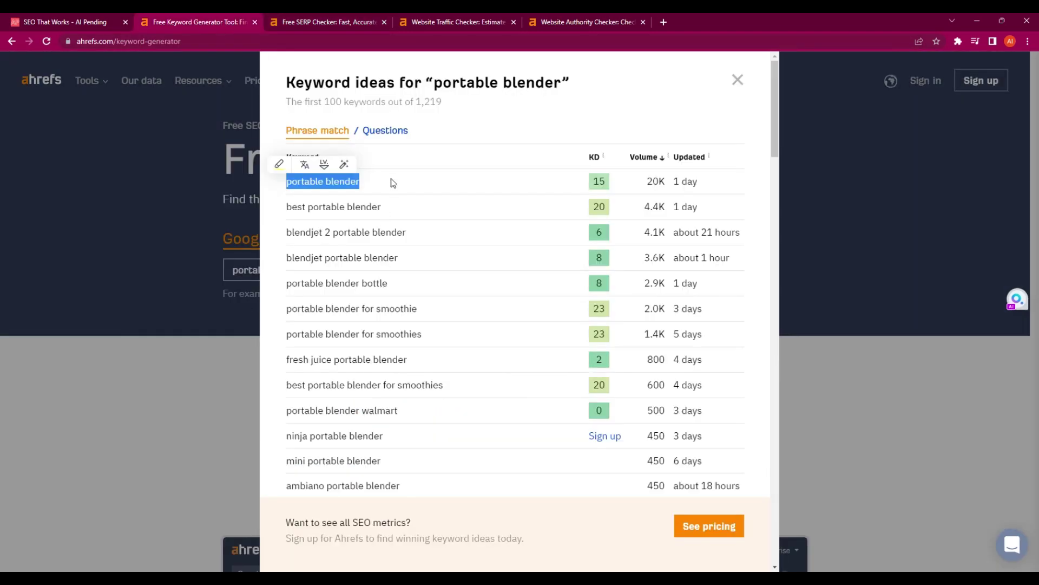
click(328, 203)
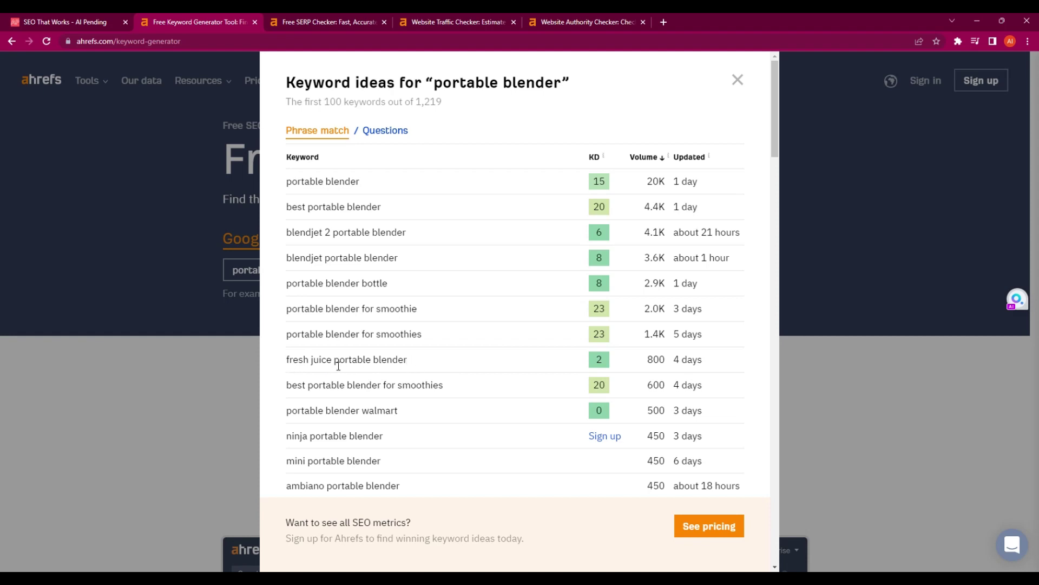
drag(410, 366, 292, 370)
key(ctrl+c)
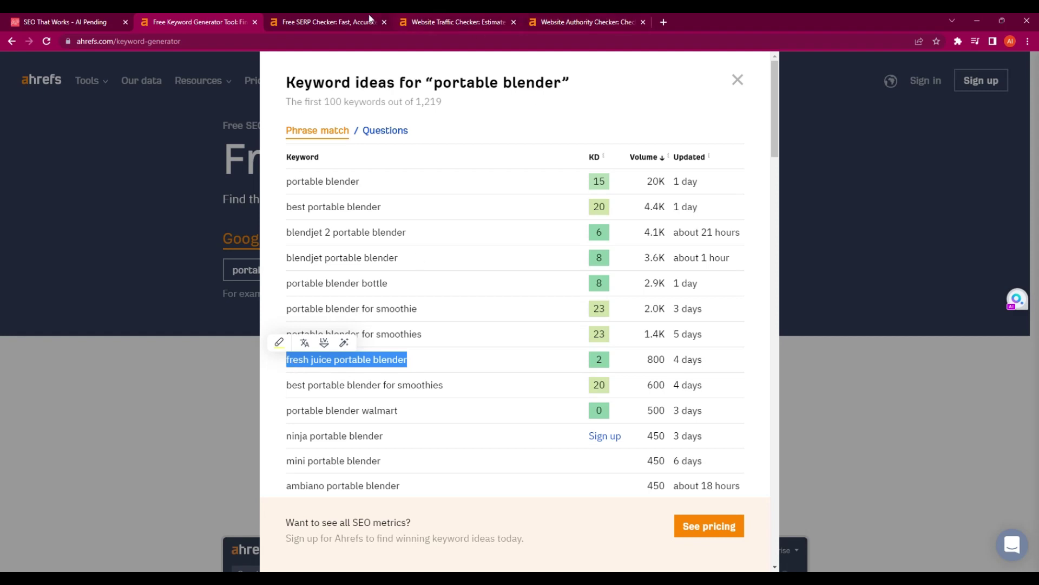
Step: Run a United States SERP check on the copied keyword "fresh juice portable blender" and review its overview
click(346, 21)
click(325, 268)
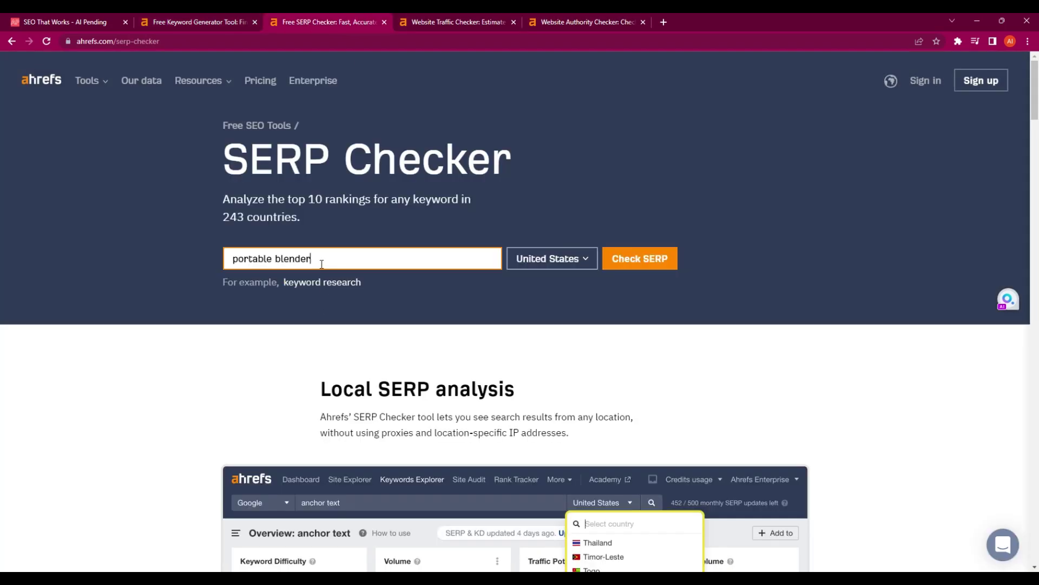
drag(321, 264, 224, 264)
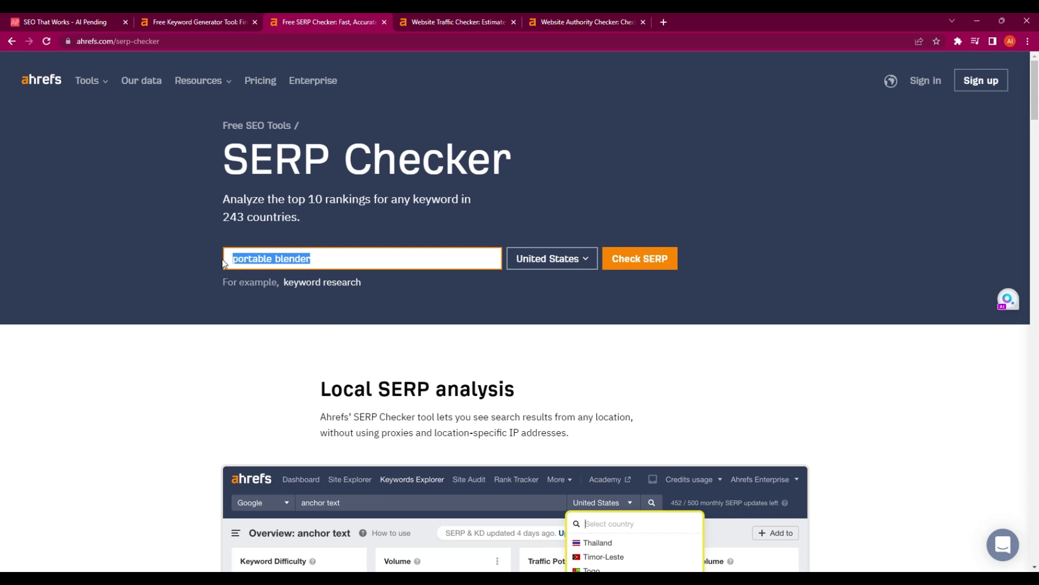
key(ctrl+v)
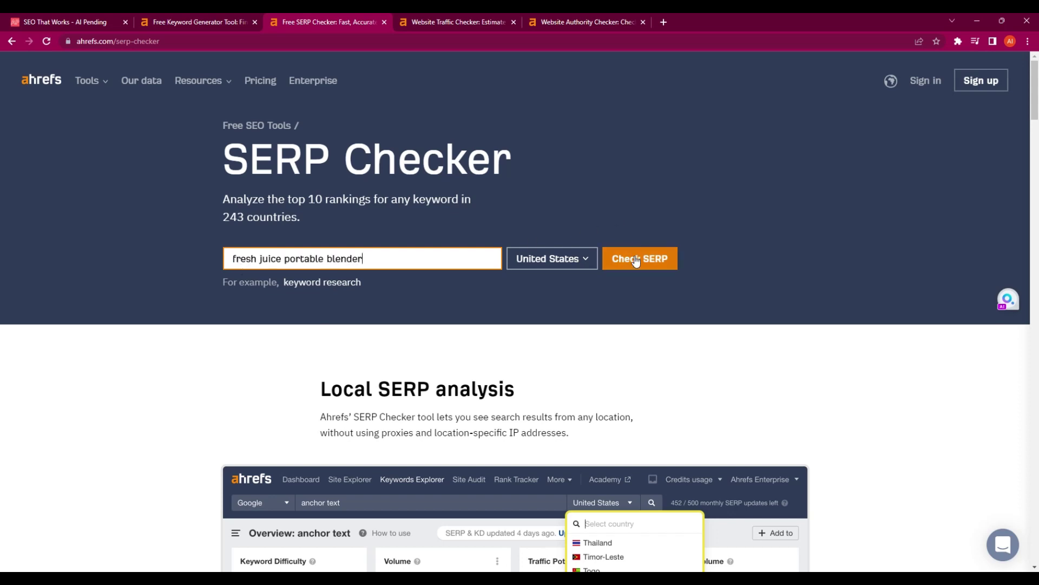
click(616, 259)
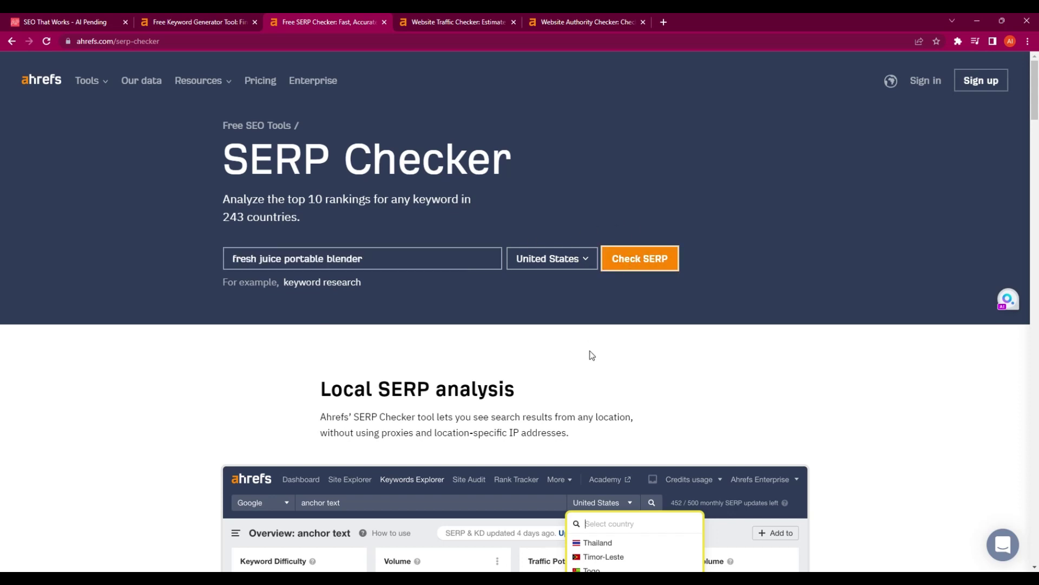
click(640, 259)
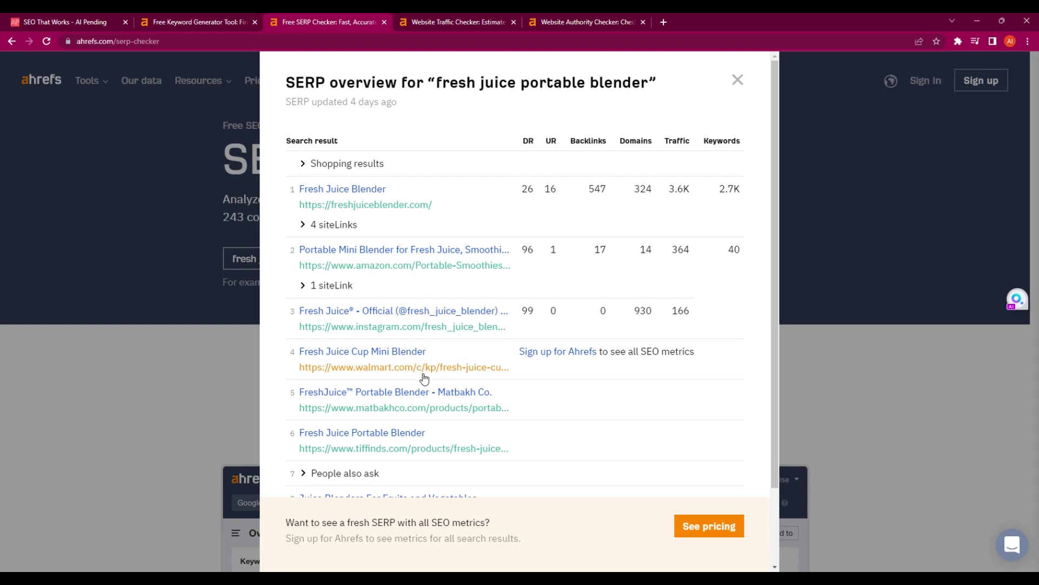
scroll(425, 375, down, 2)
scroll(444, 397, up, 2)
click(457, 22)
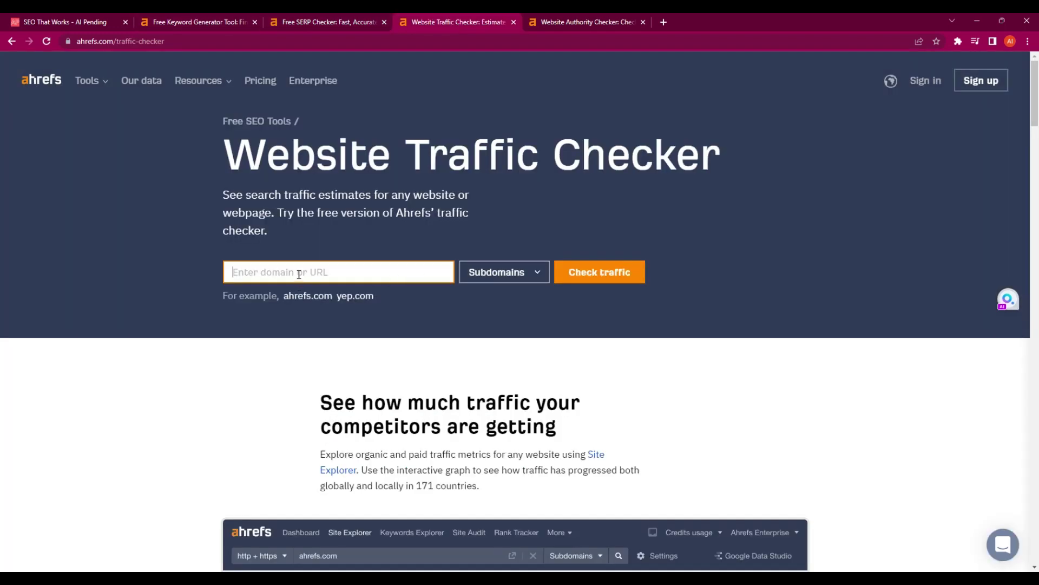
text(https://freshjuiceblender.com/)
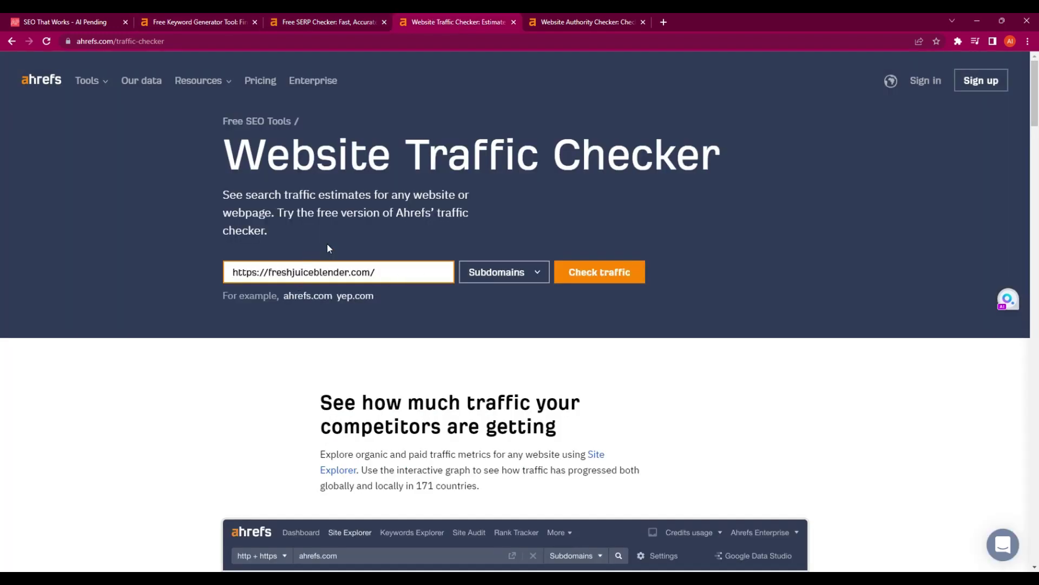
click(598, 275)
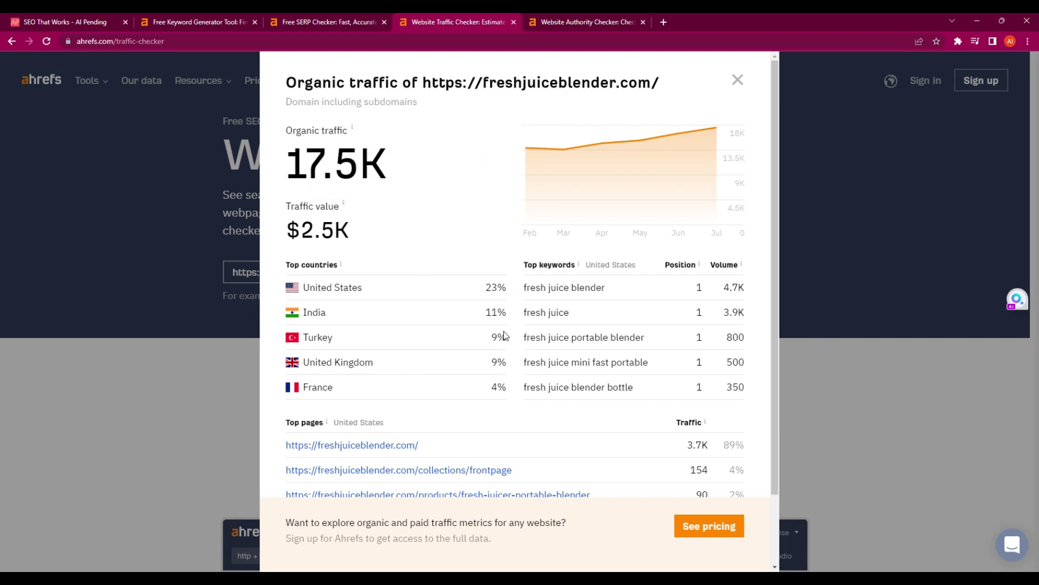
scroll(568, 241, down, 1)
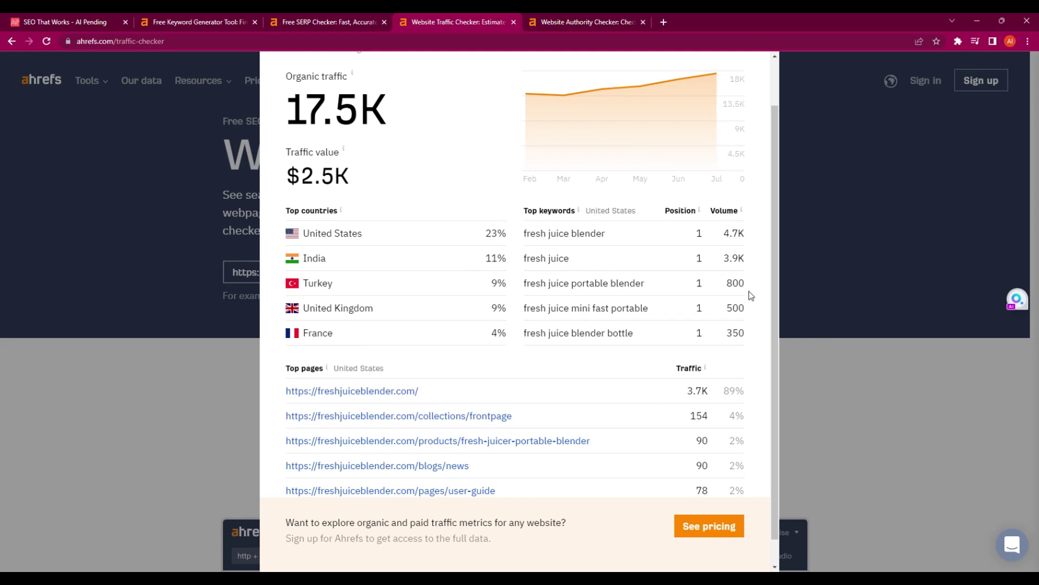
scroll(664, 295, down, 1)
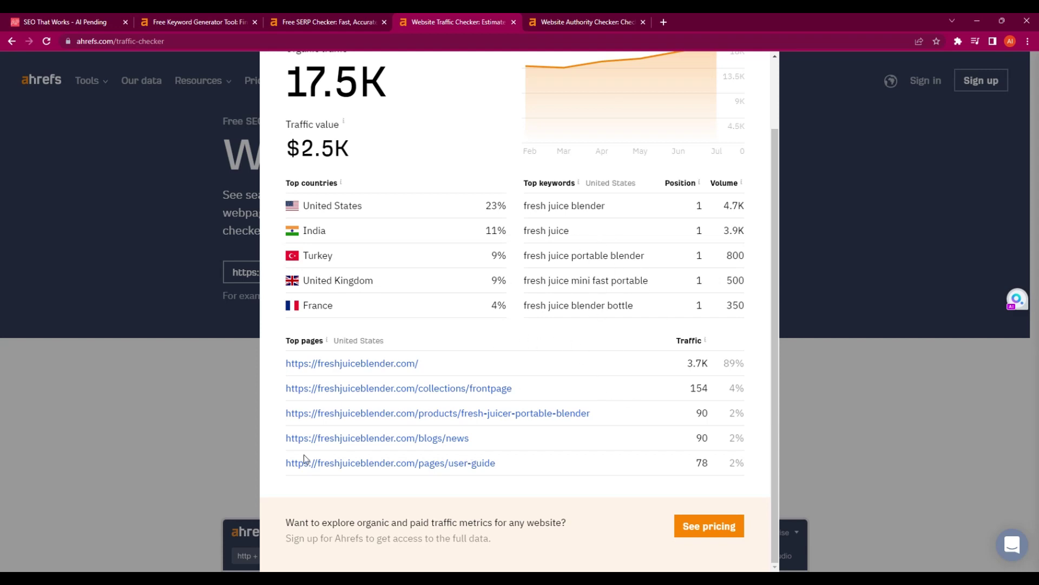
click(372, 362)
click(608, 23)
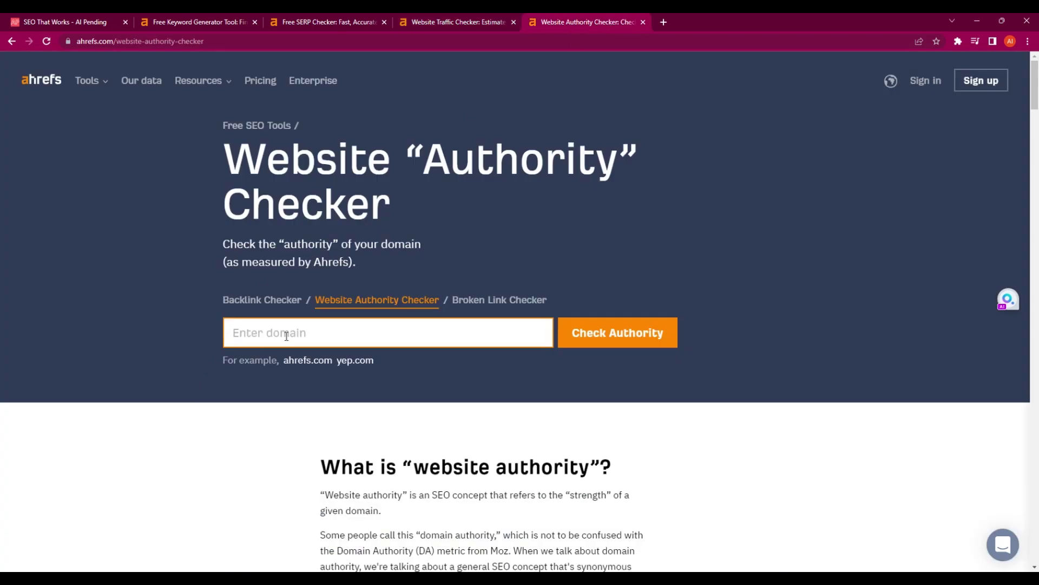
text(https://freshjuiceblender.com/)
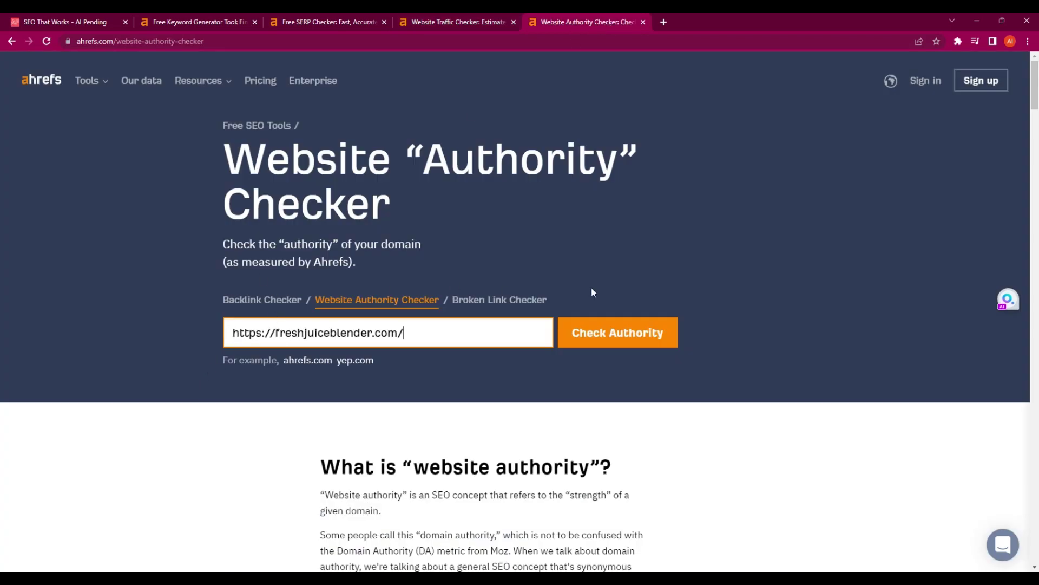
click(616, 338)
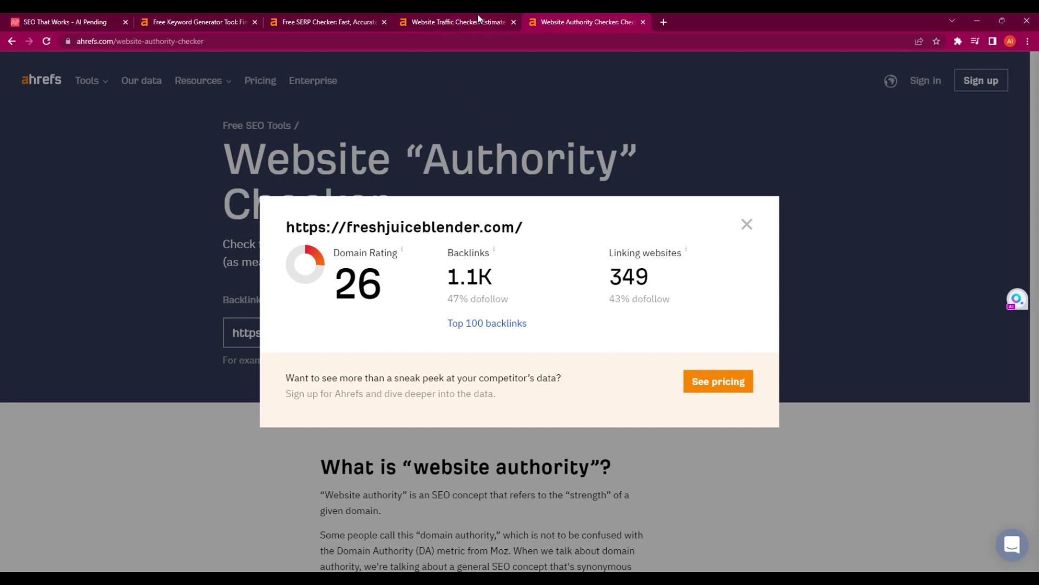
Step: Copy the keyword "portable blender bottle" from the Keyword Generator's phrase match ideas
click(218, 21)
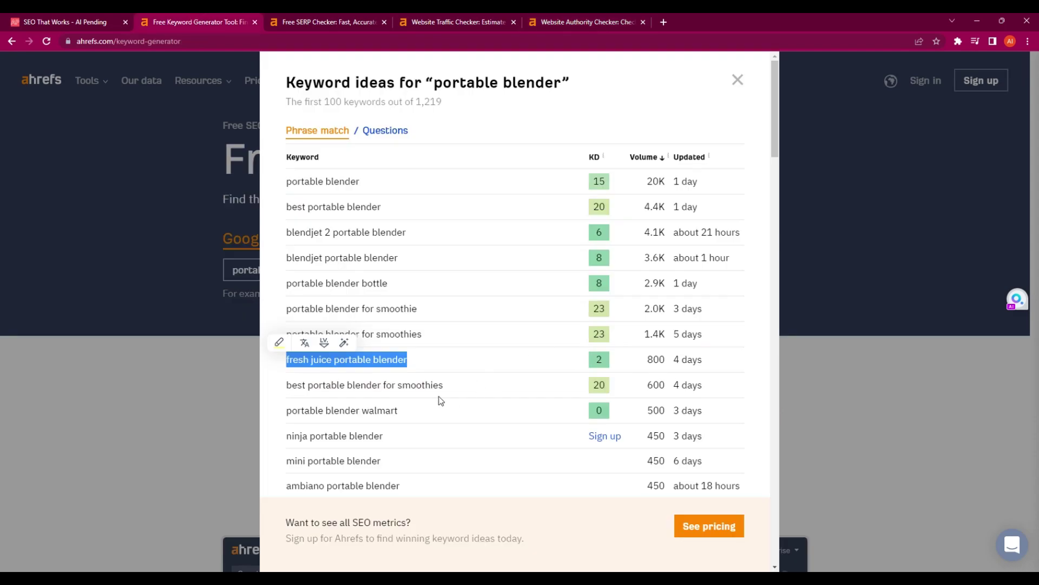
click(449, 356)
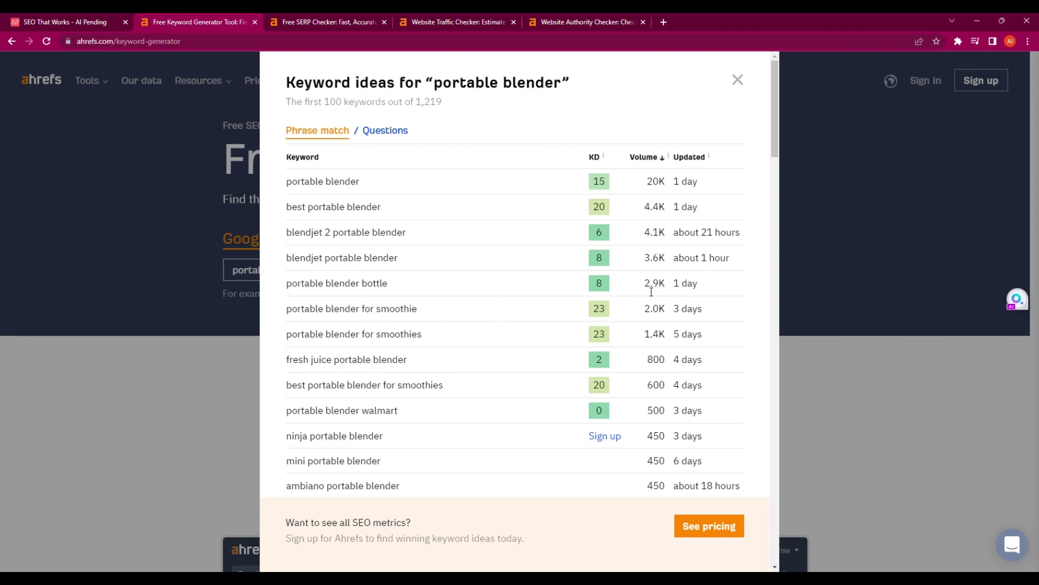
drag(286, 283, 406, 290)
key(ctrl+c)
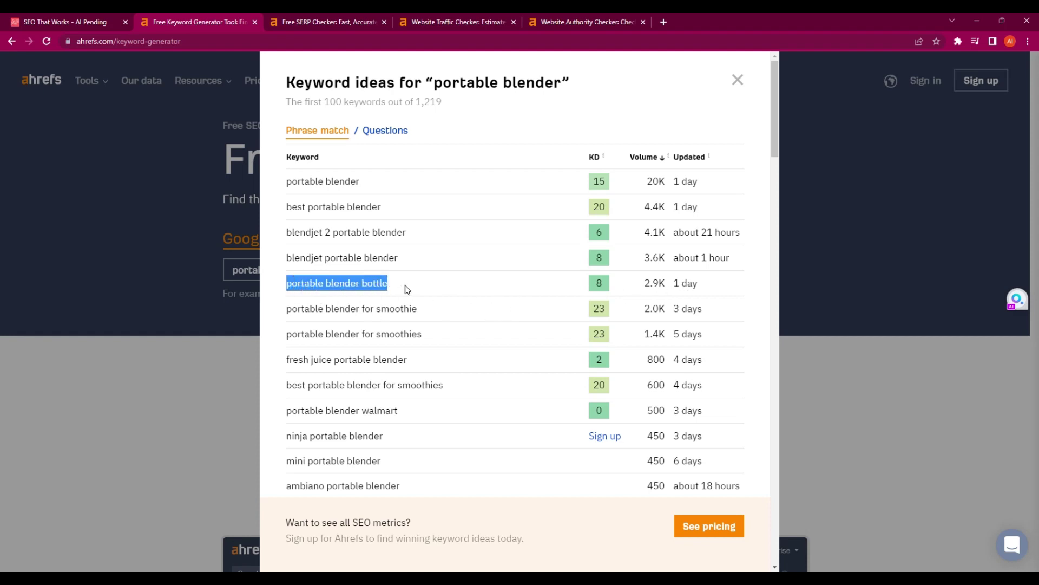
Step: Open freshjuiceblender.com from the SERP overview, browse its homepage for products and prices, and return to the SERP Checker
click(313, 21)
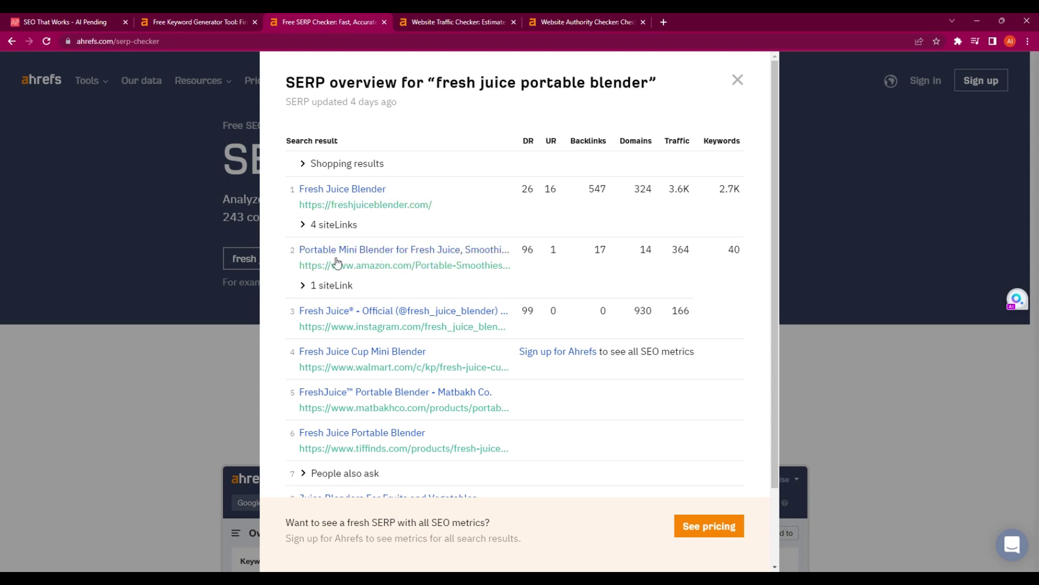
scroll(440, 281, down, 2)
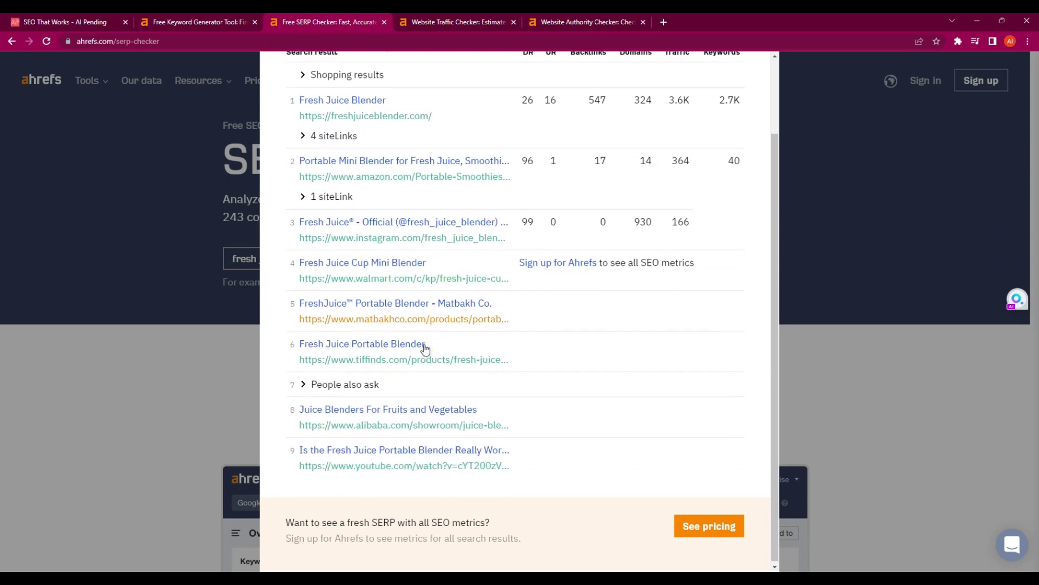
scroll(439, 282, up, 1)
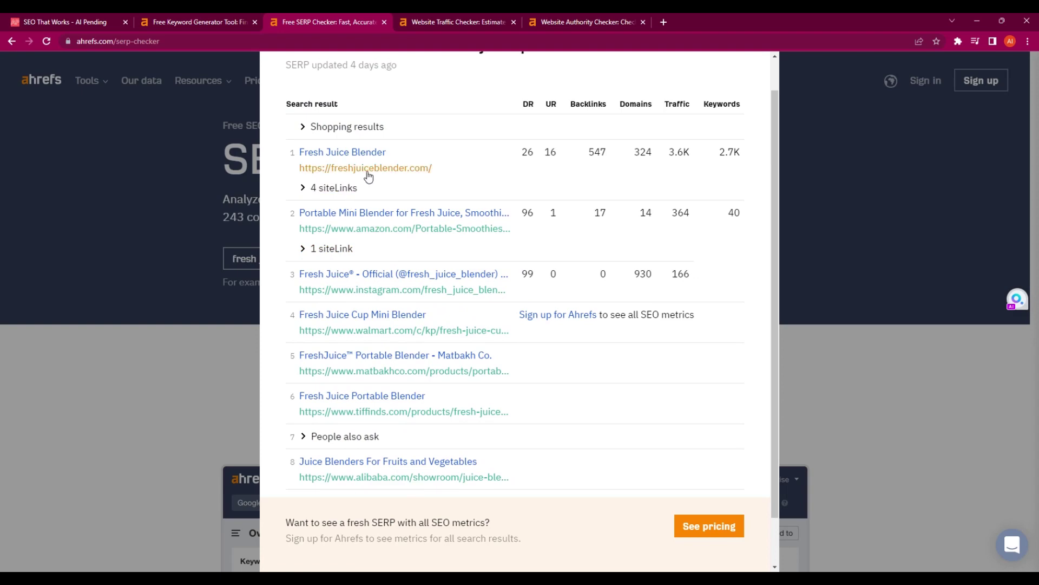
click(428, 168)
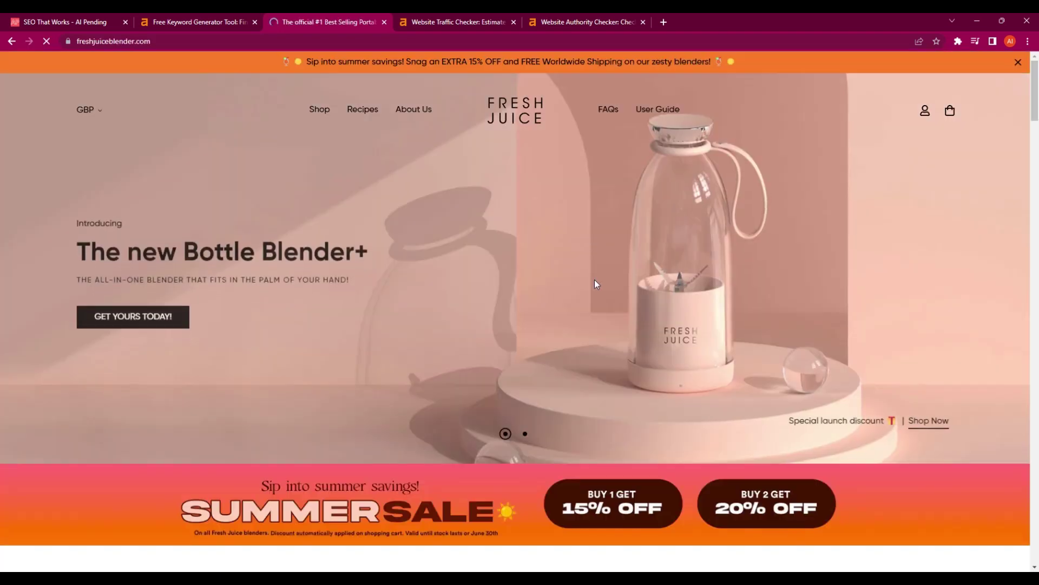
scroll(612, 279, down, 1)
scroll(612, 277, down, 2)
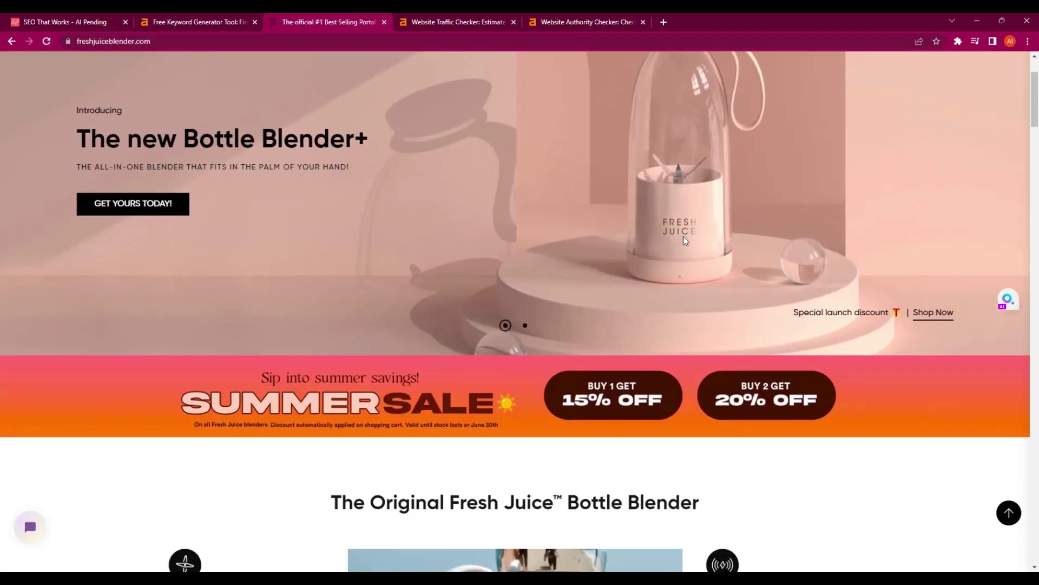
scroll(614, 287, down, 7)
scroll(617, 298, down, 12)
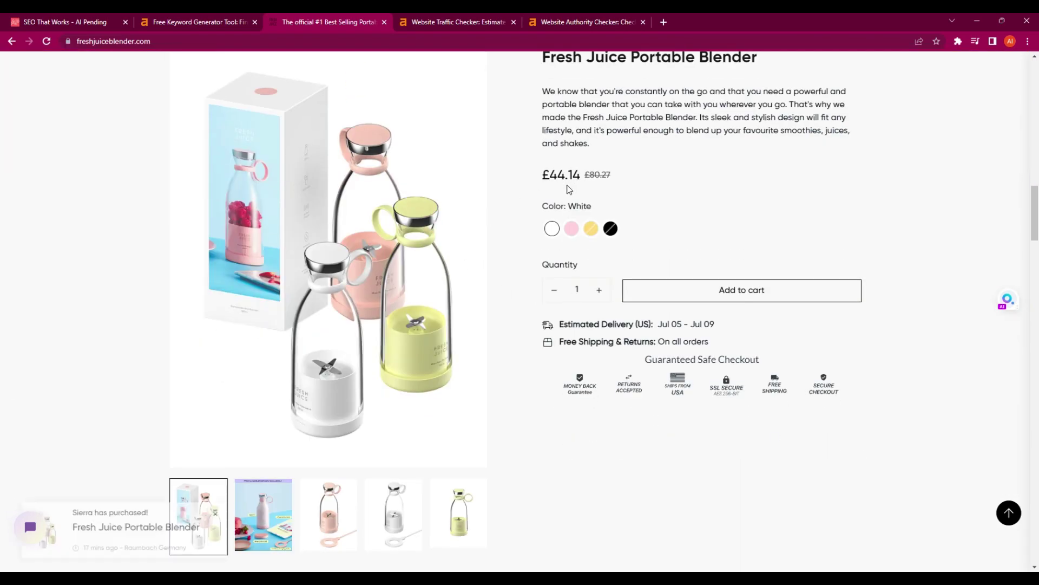
scroll(573, 267, down, 14)
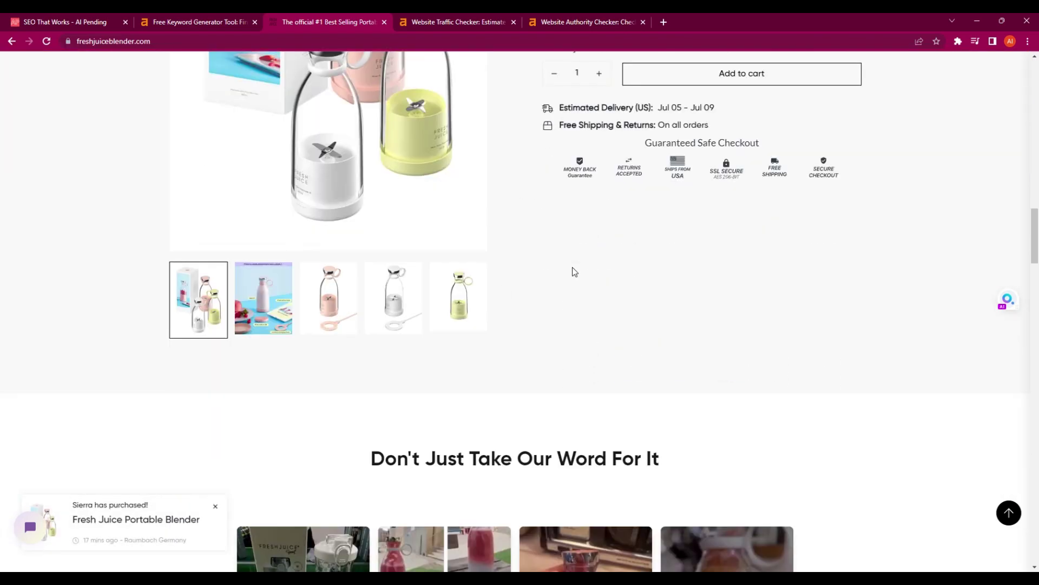
scroll(567, 273, down, 18)
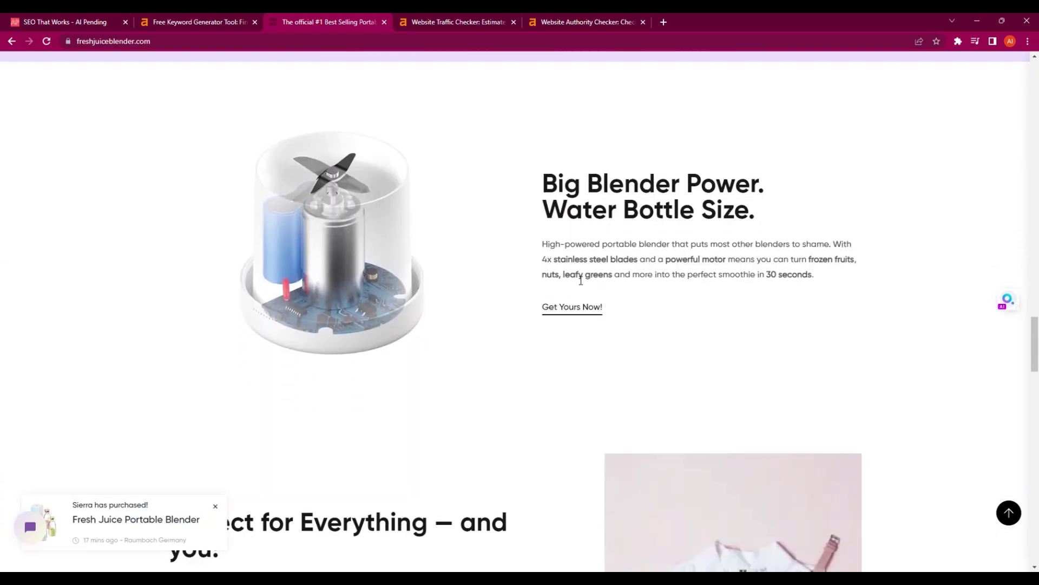
scroll(592, 275, up, 18)
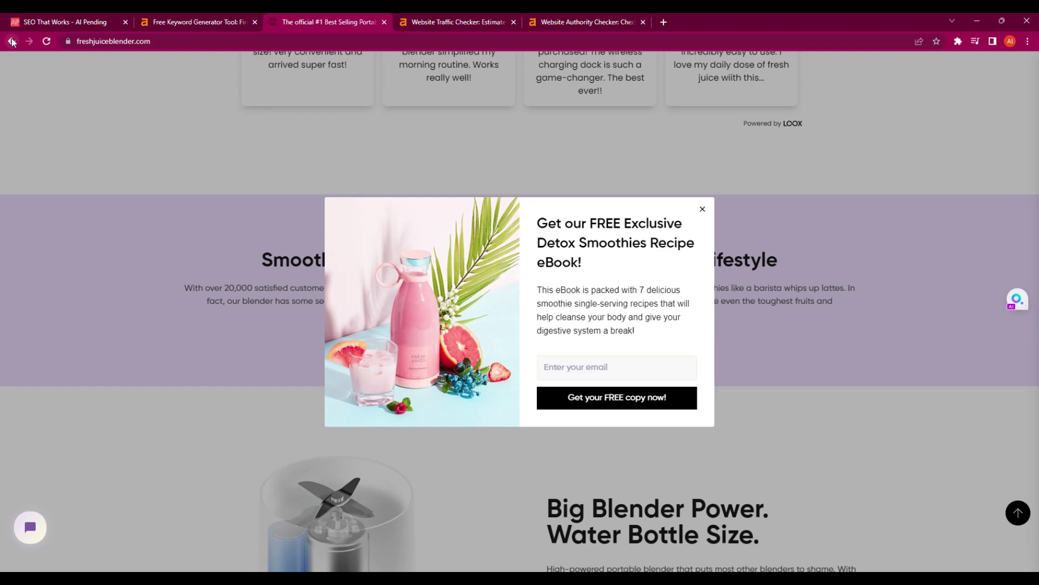
click(12, 42)
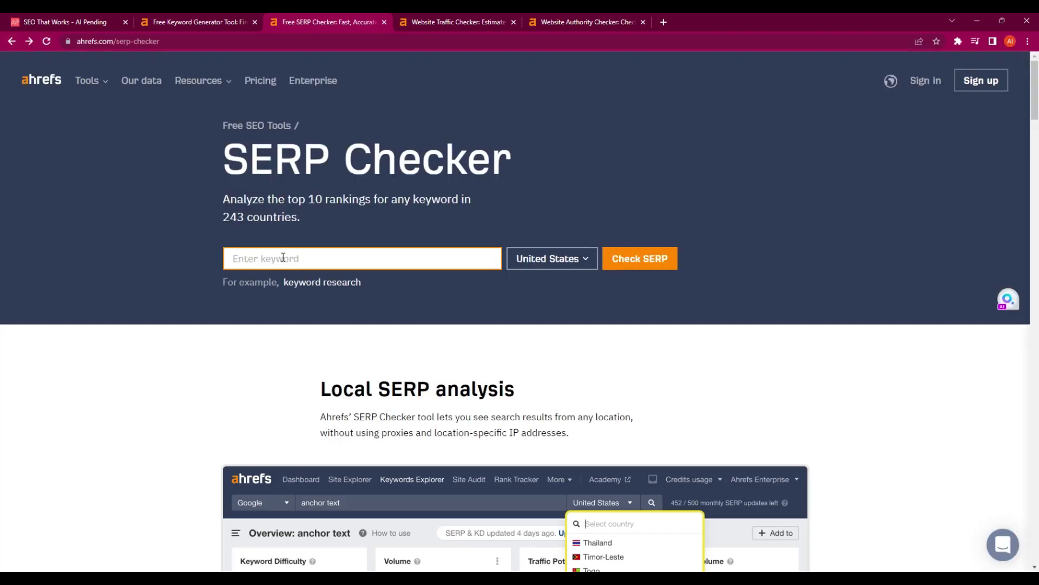
key(ctrl+v)
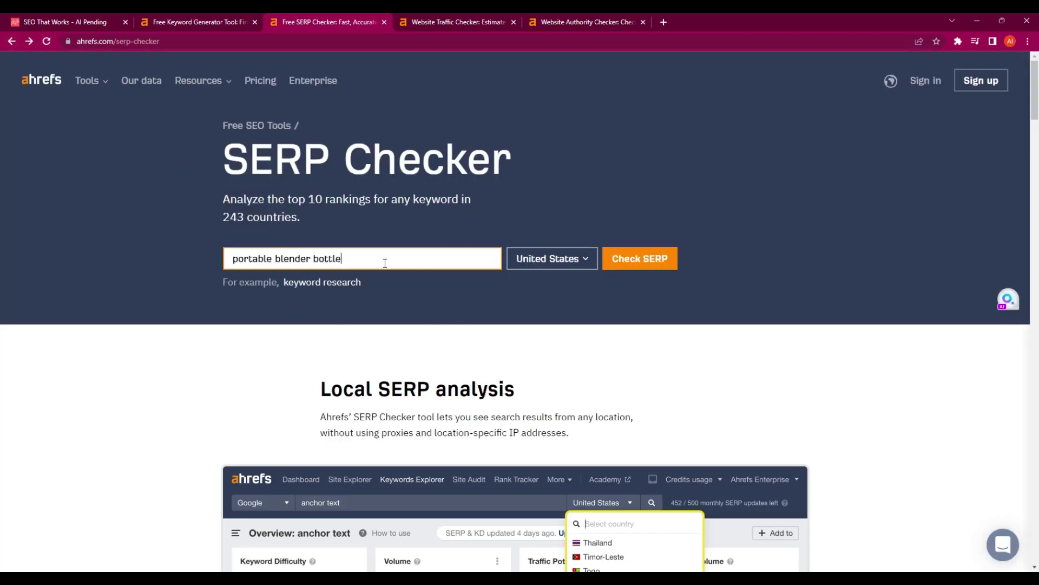
drag(348, 260, 67, 255)
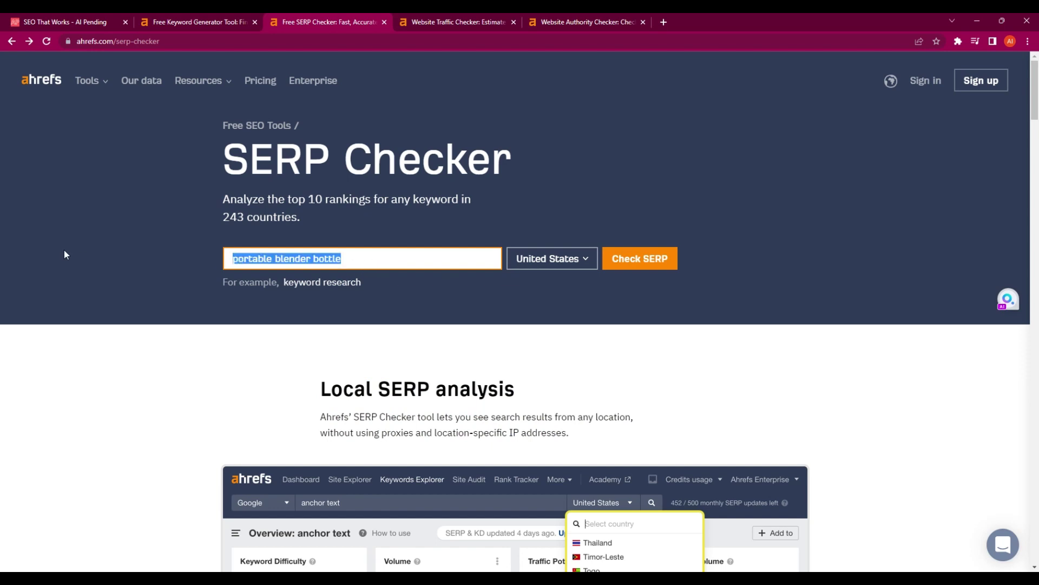
key(BackSpace)
Step: Copy the keyword "fresh juice portable blender" again from the Keyword Generator's phrase match ideas
click(146, 19)
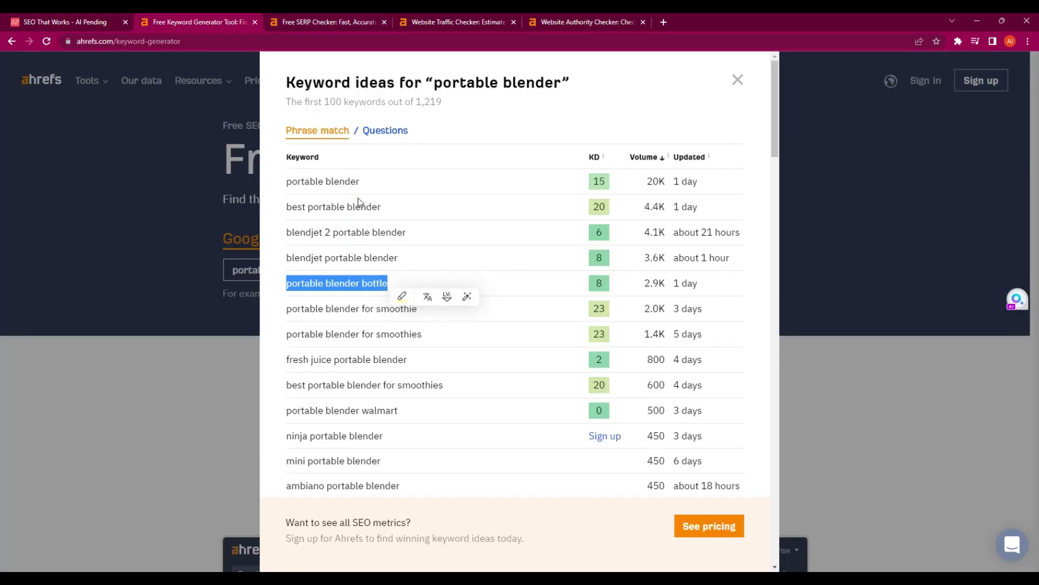
click(412, 368)
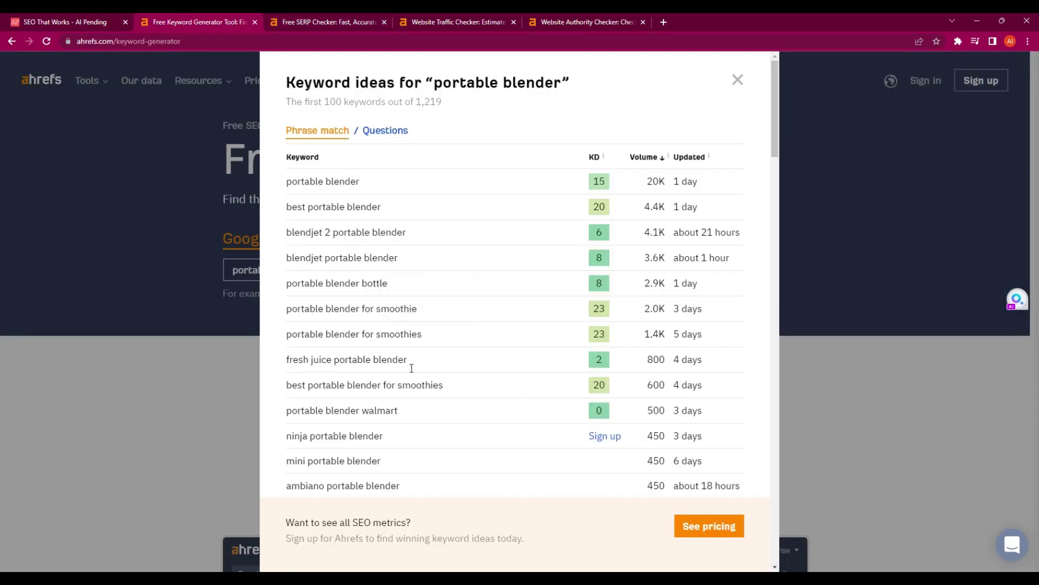
drag(412, 367, 286, 366)
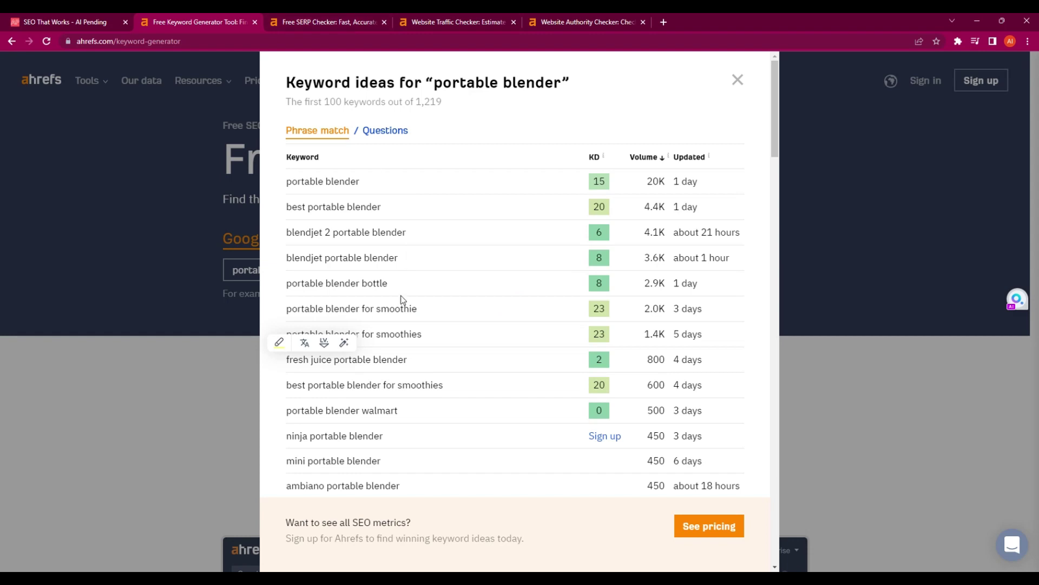
drag(407, 367, 293, 365)
key(ctrl+c)
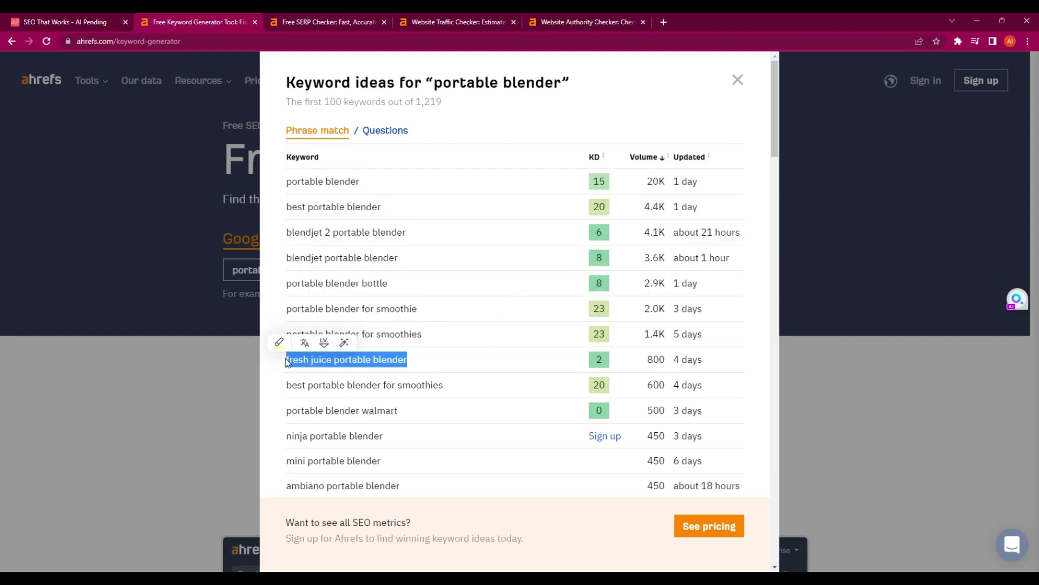
Step: Rerun the United States SERP check for the copied keyword "fresh juice portable blender"
click(307, 22)
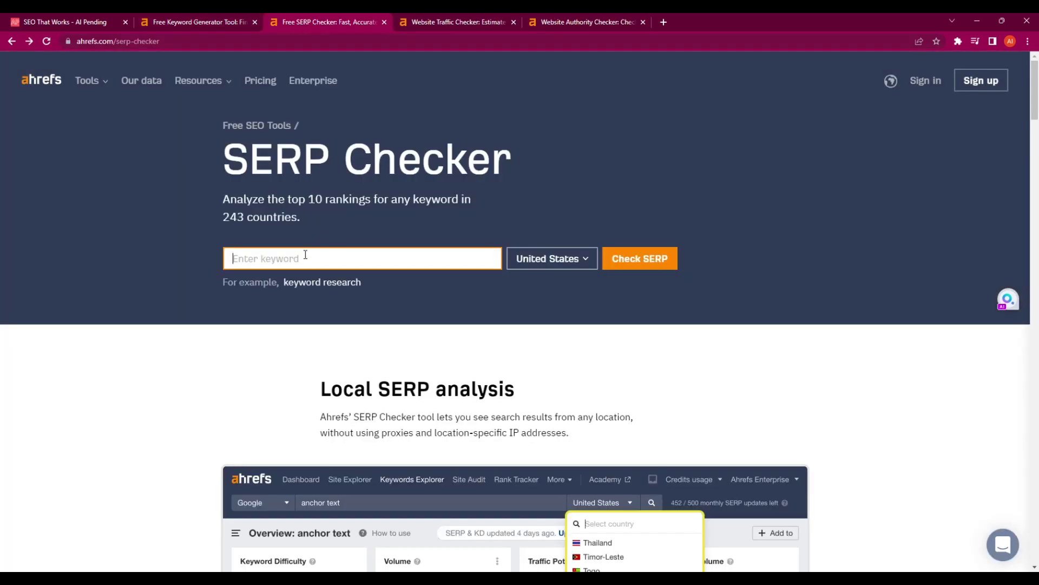
key(ctrl+v)
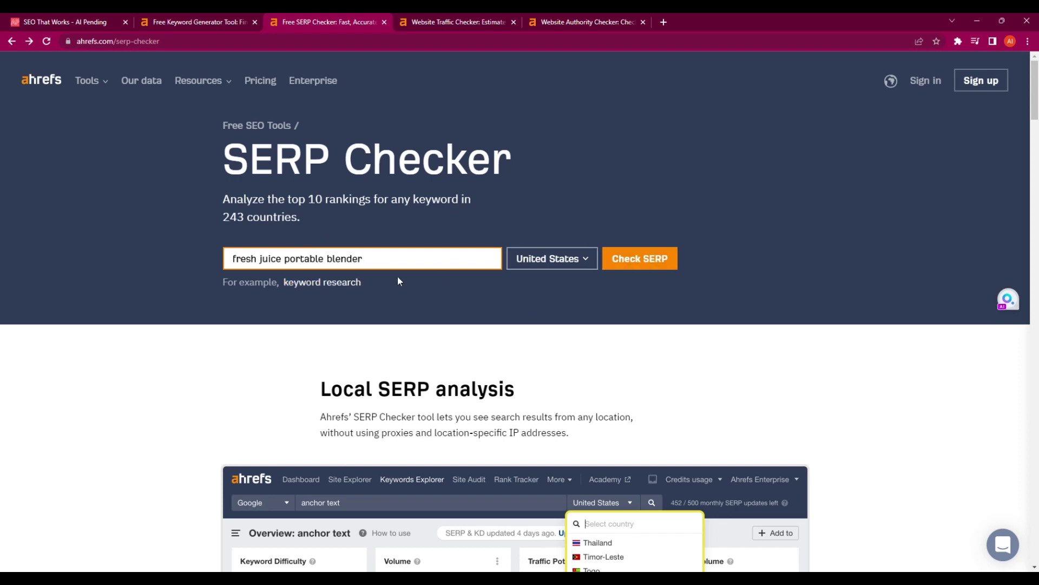
click(649, 261)
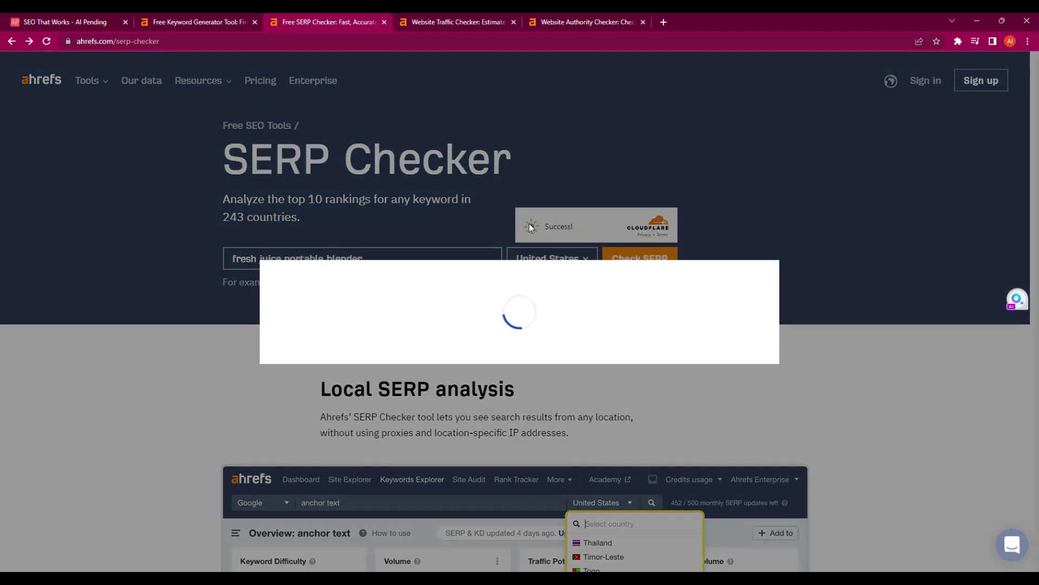
Step: Open the Alibaba juice blender result from the SERP overview, dismiss the cookie notice, and browse the product listings and prices
scroll(557, 260, down, 2)
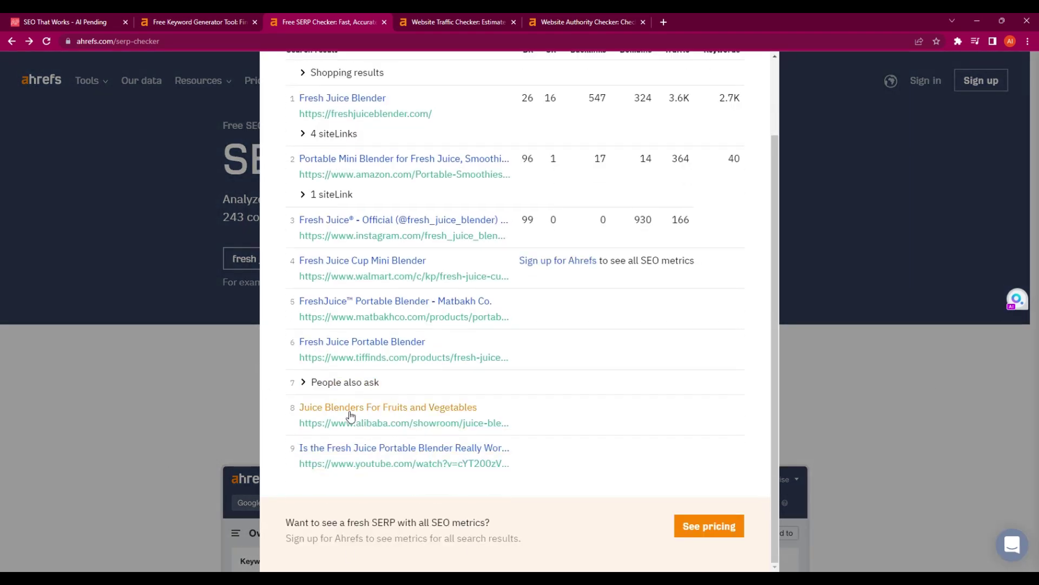
click(329, 425)
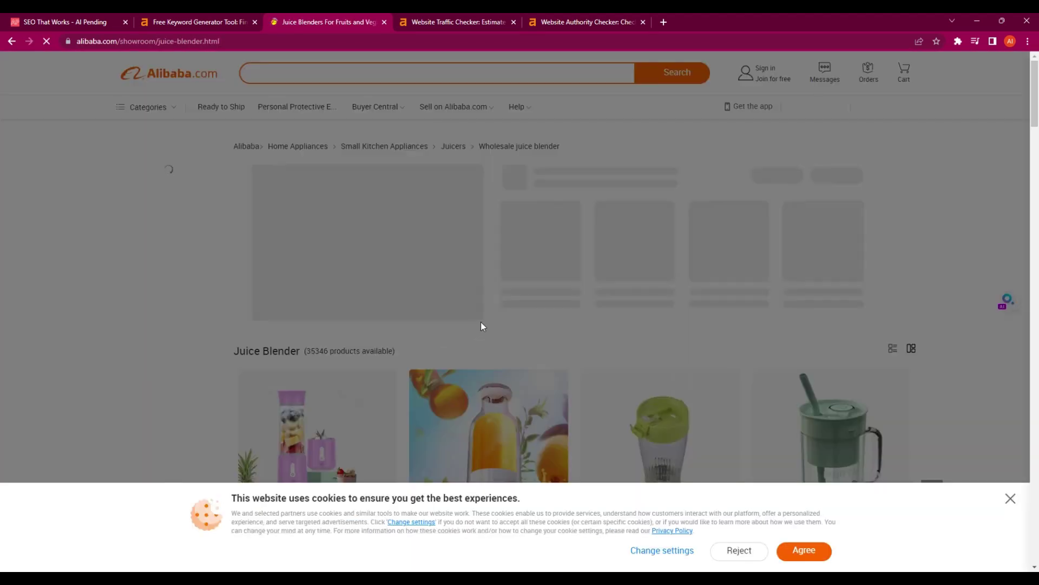
click(1011, 498)
scroll(465, 264, down, 3)
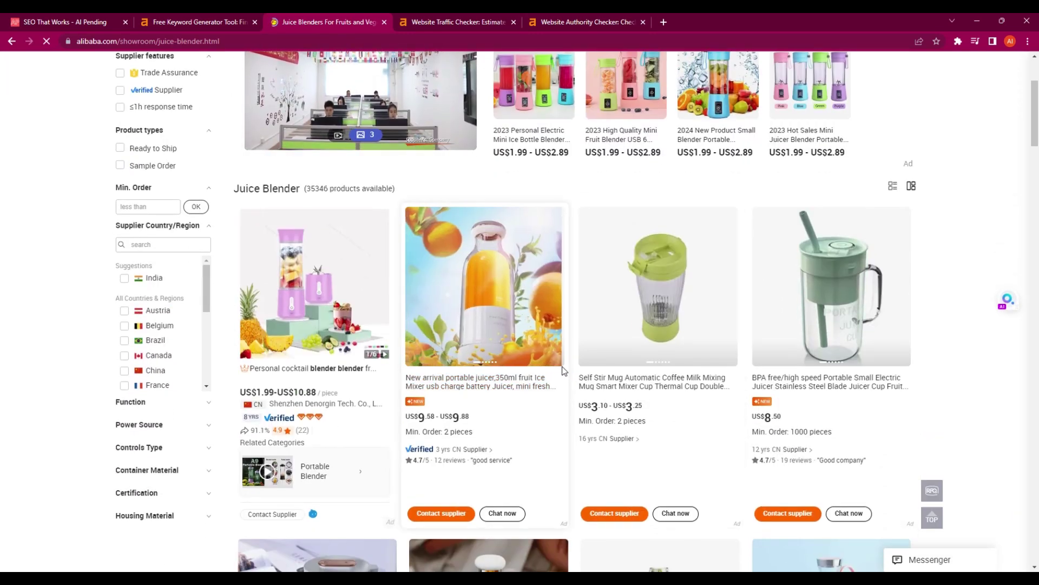
scroll(415, 334, down, 4)
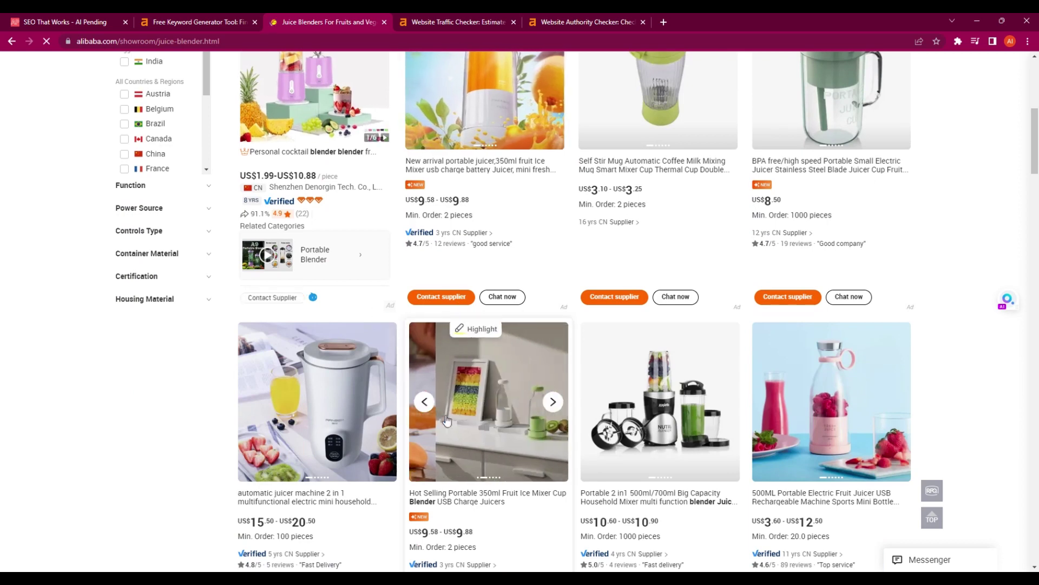
scroll(415, 334, up, 2)
scroll(869, 365, down, 3)
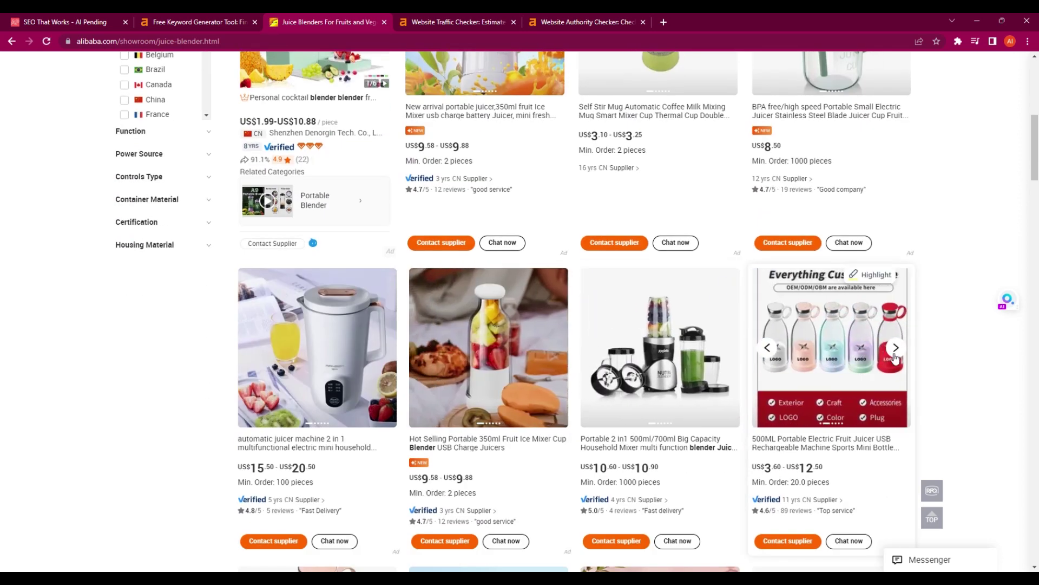
Step: Open the 500ML Portable Electric Fruit Juicer listing and review its enlarged product image, purchase details and related products
click(798, 347)
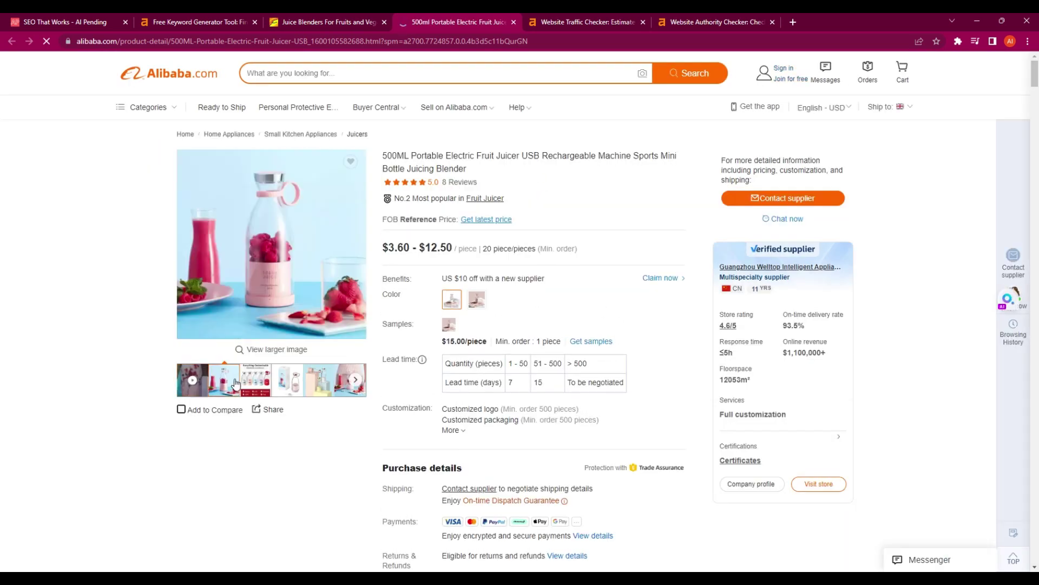
click(275, 281)
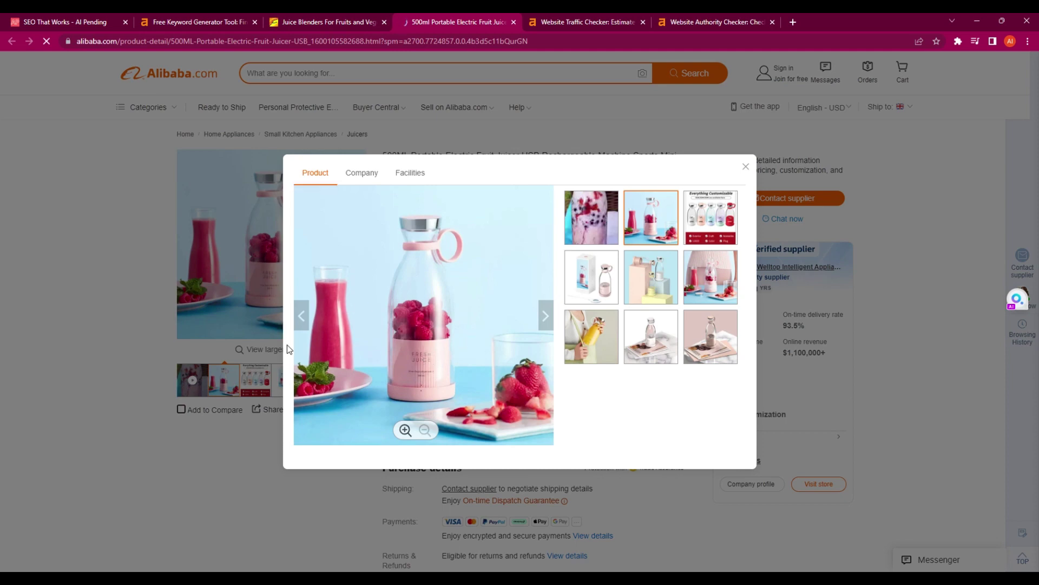
click(746, 168)
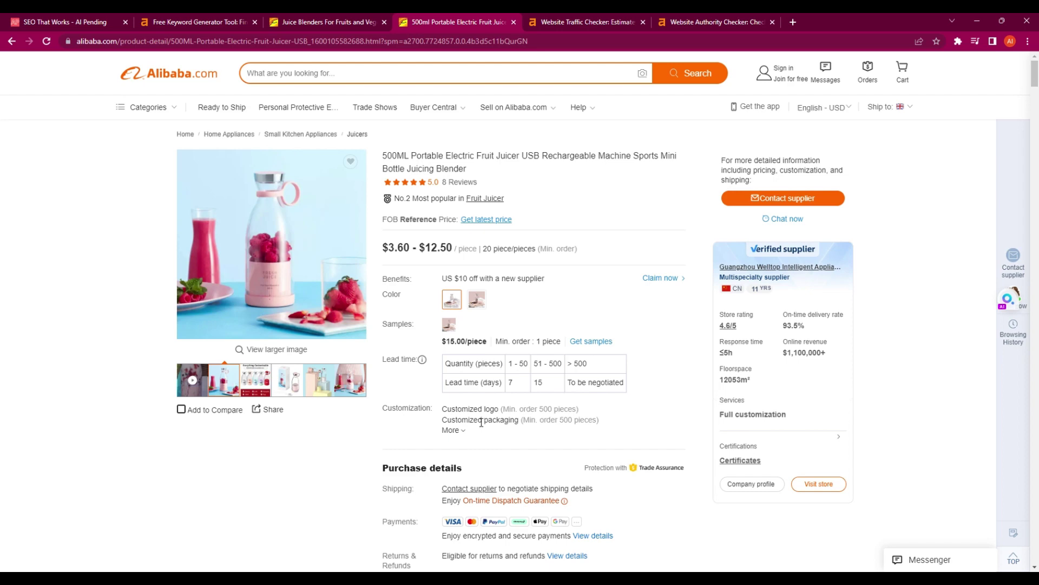
scroll(497, 412, down, 3)
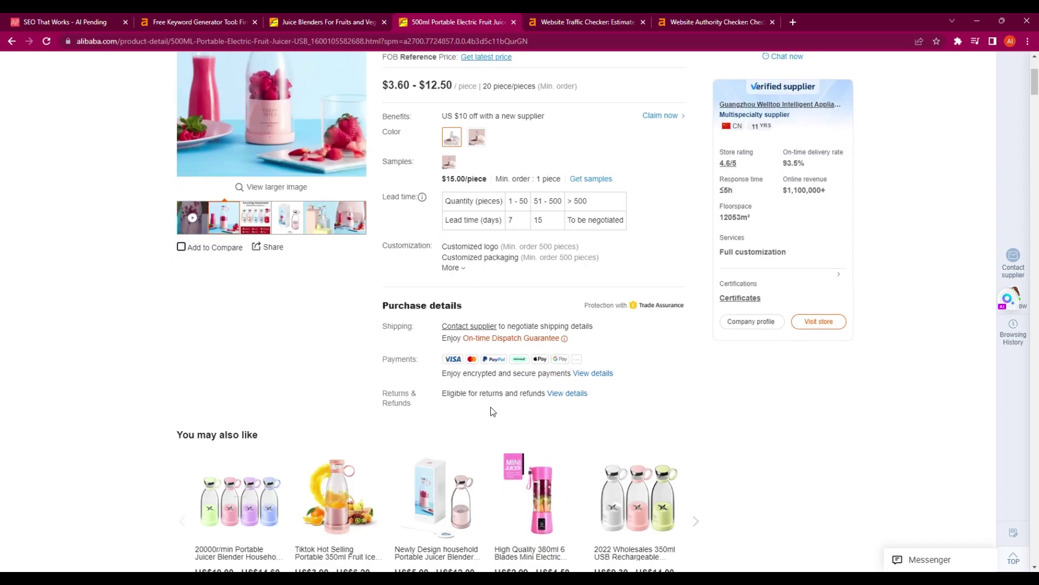
scroll(490, 407, down, 3)
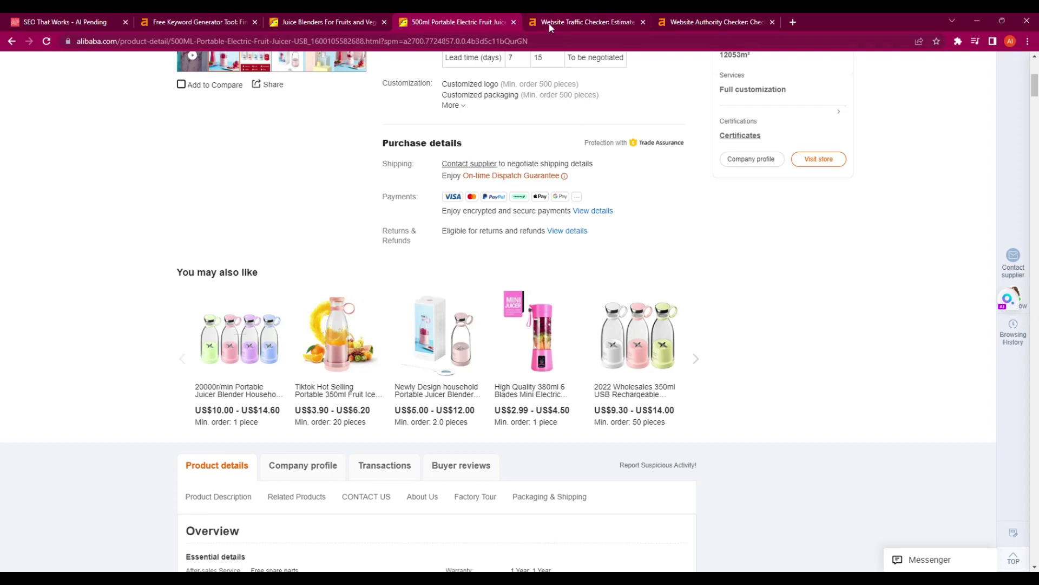
scroll(485, 409, down, 6)
scroll(455, 394, up, 3)
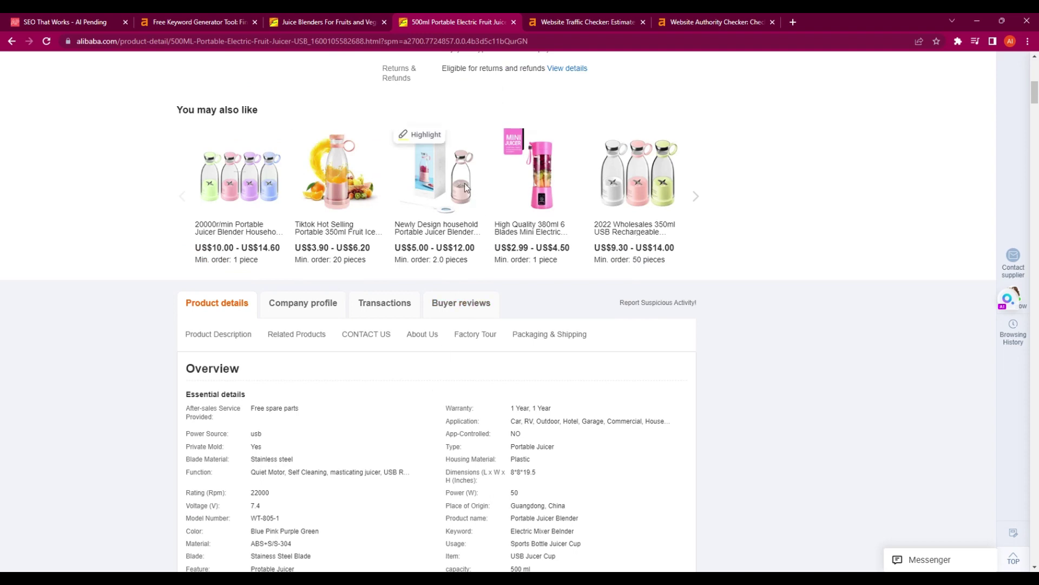
Step: View the boxed-product image of the related Newly Design household Portable Juicer Blender, and return to the SERP Checker
click(460, 184)
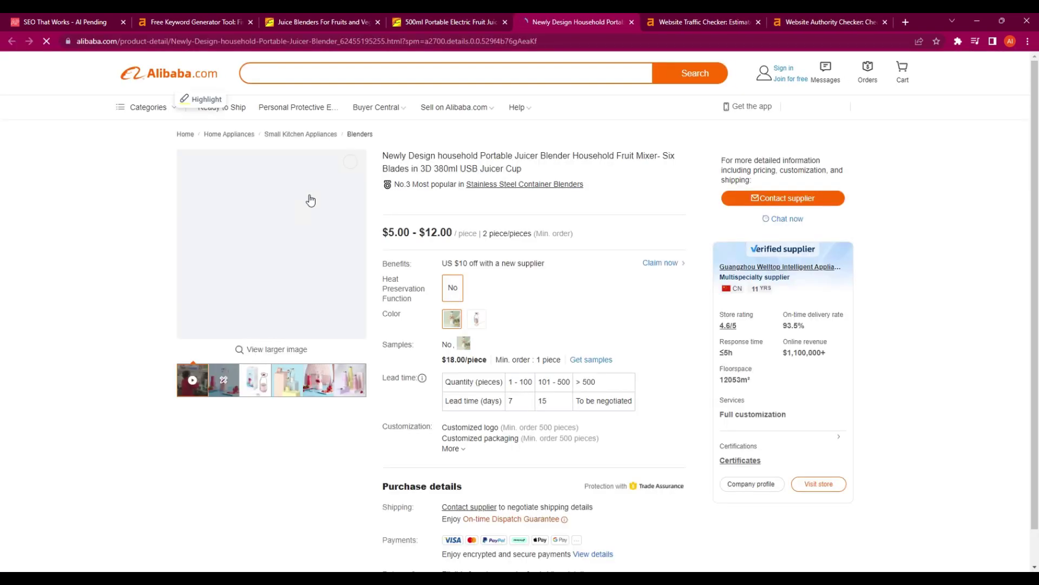
click(256, 368)
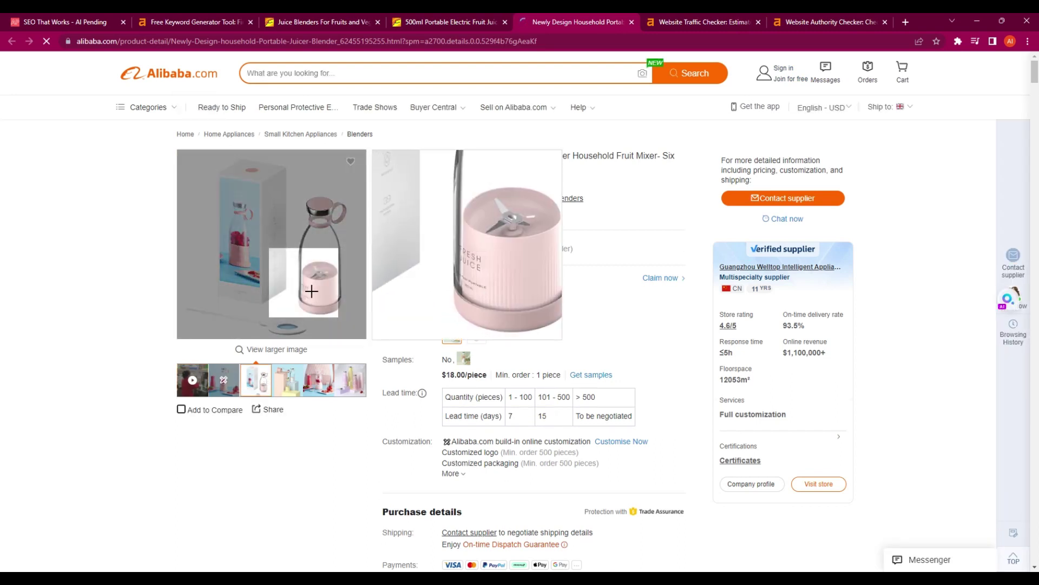
click(314, 20)
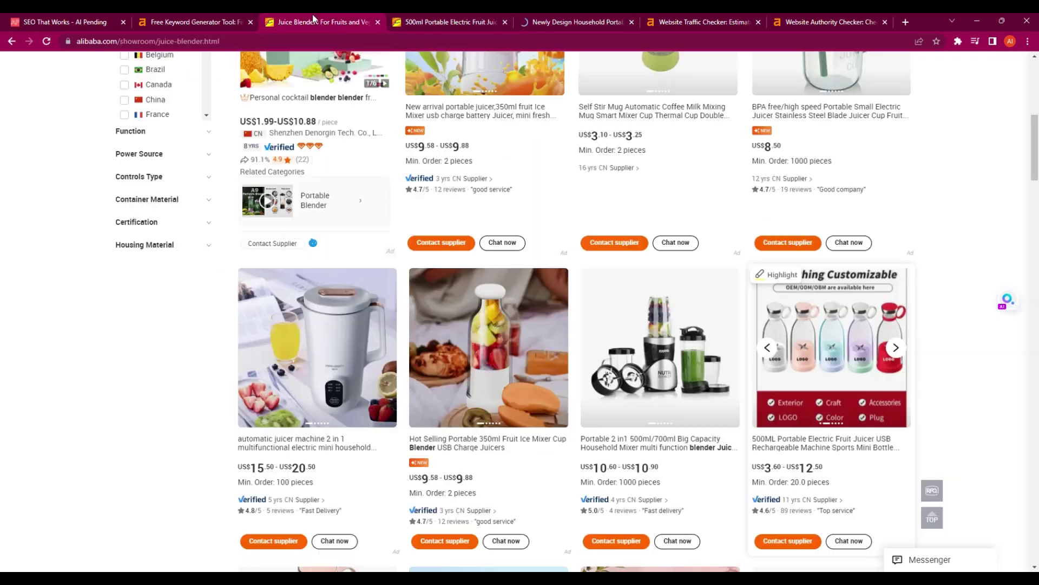
click(13, 42)
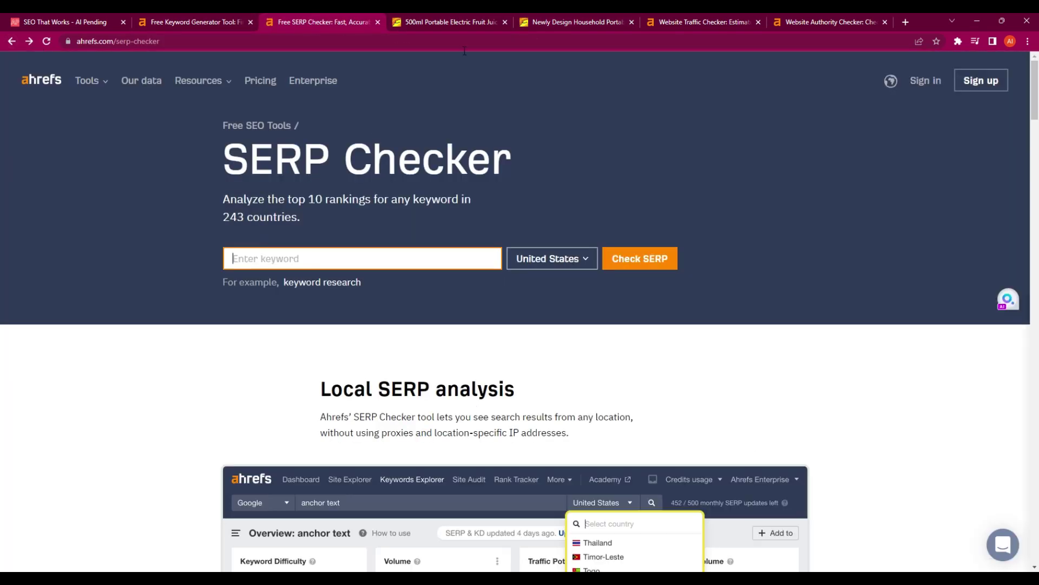
click(452, 27)
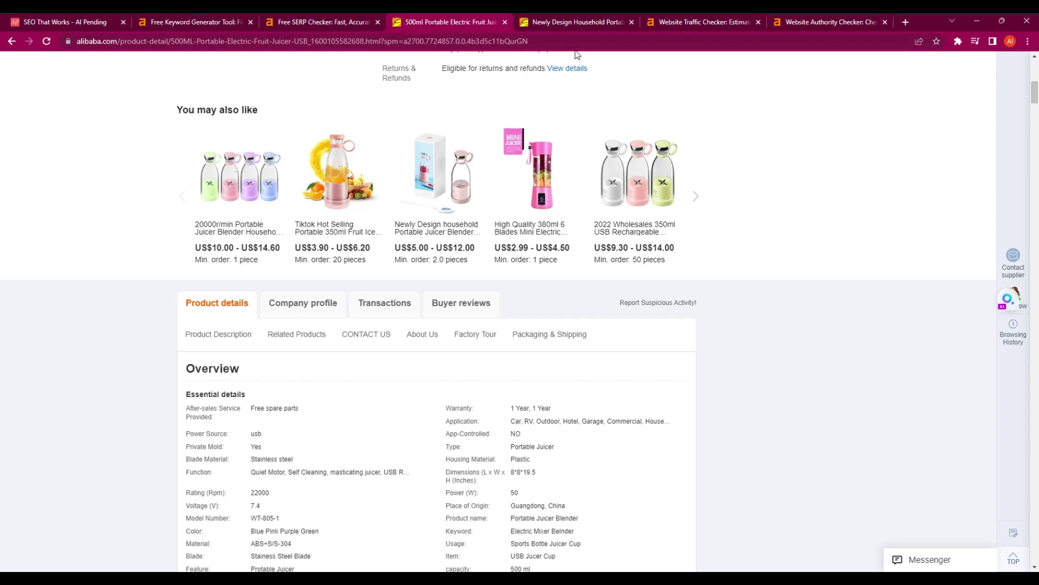
click(291, 18)
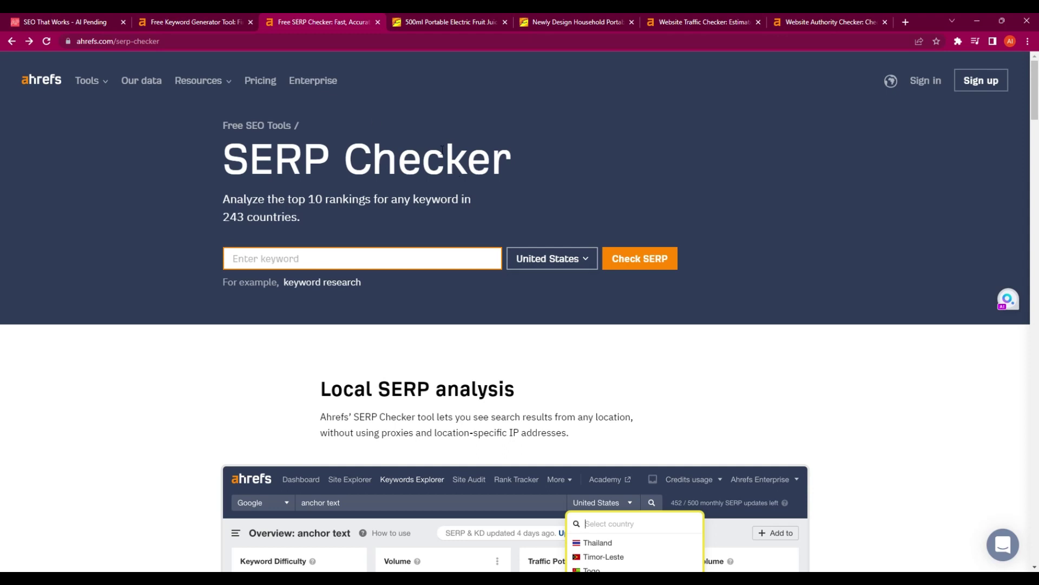
Step: Copy the keyword "portable blender bottle" from the Keyword Generator's phrase match ideas
click(197, 20)
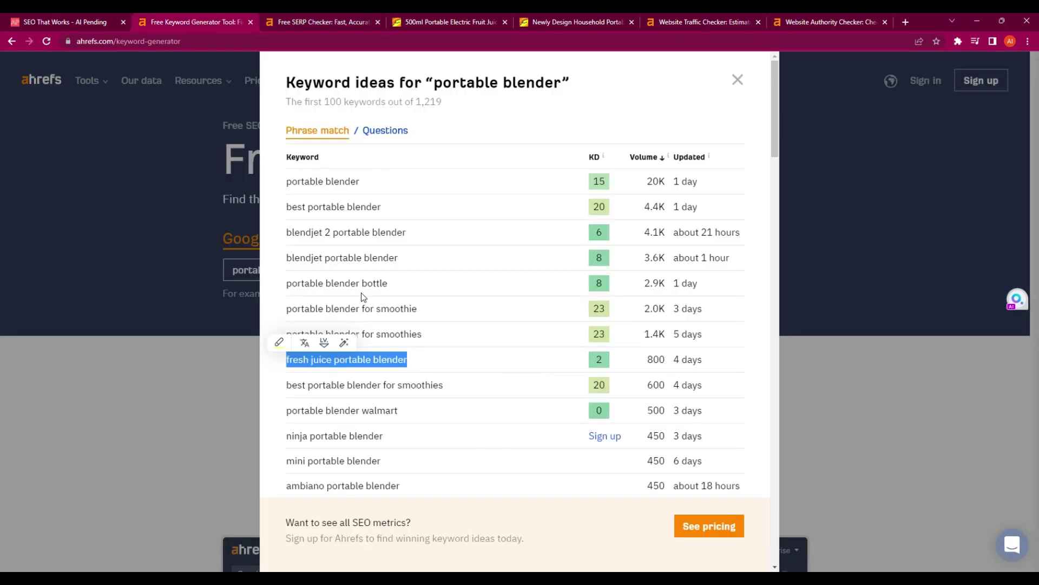
click(387, 368)
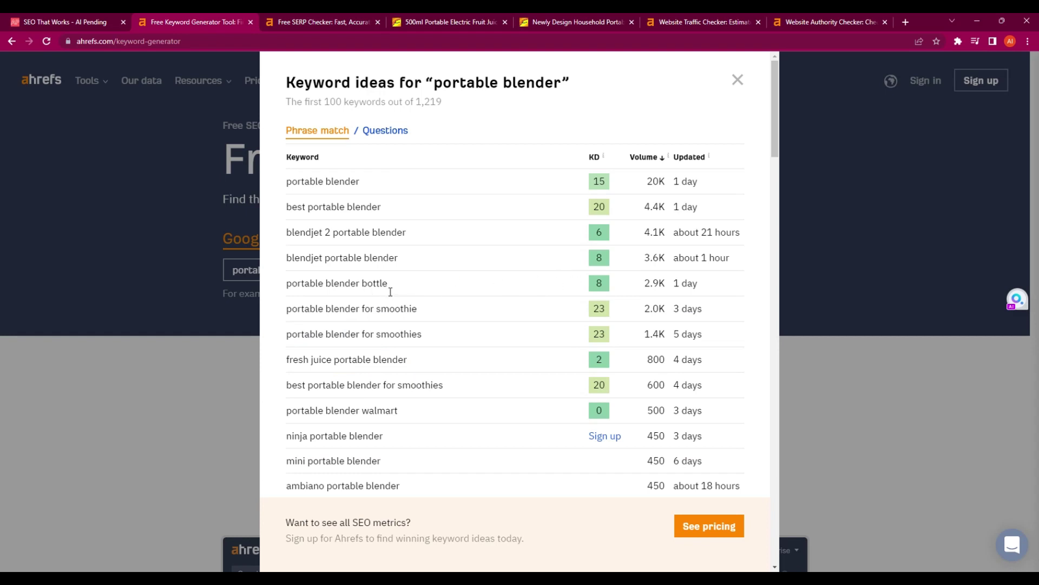
drag(383, 284, 286, 293)
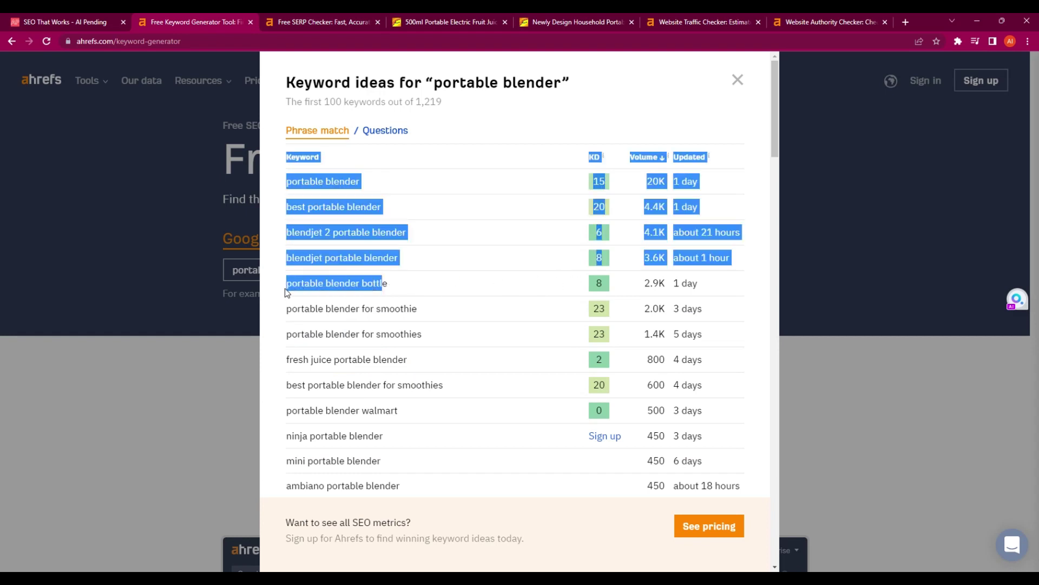
click(287, 292)
drag(400, 286, 292, 288)
key(ctrl+c)
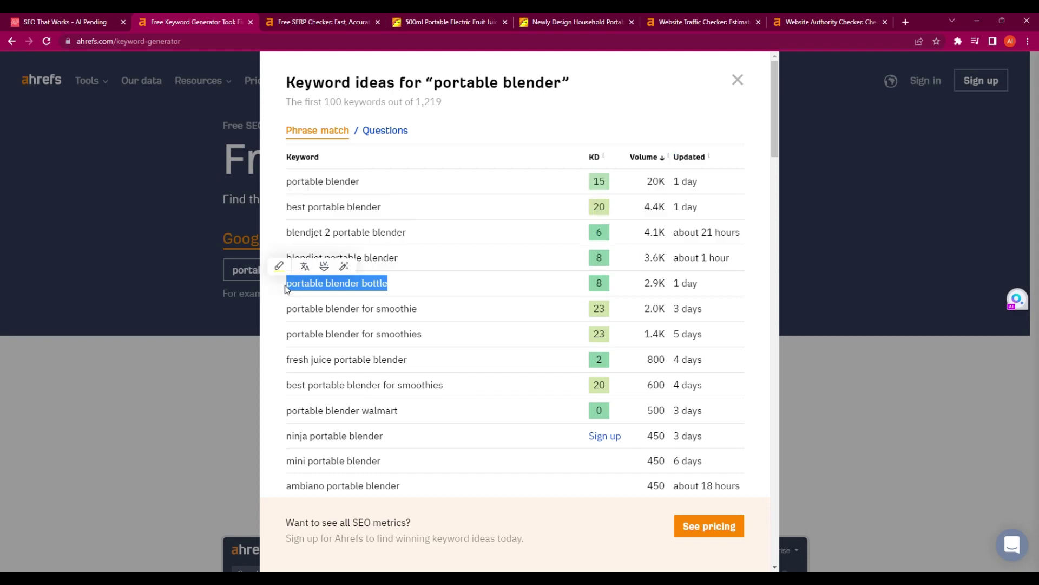
Step: Run a United States SERP check for the copied keyword "portable blender bottle"
click(322, 21)
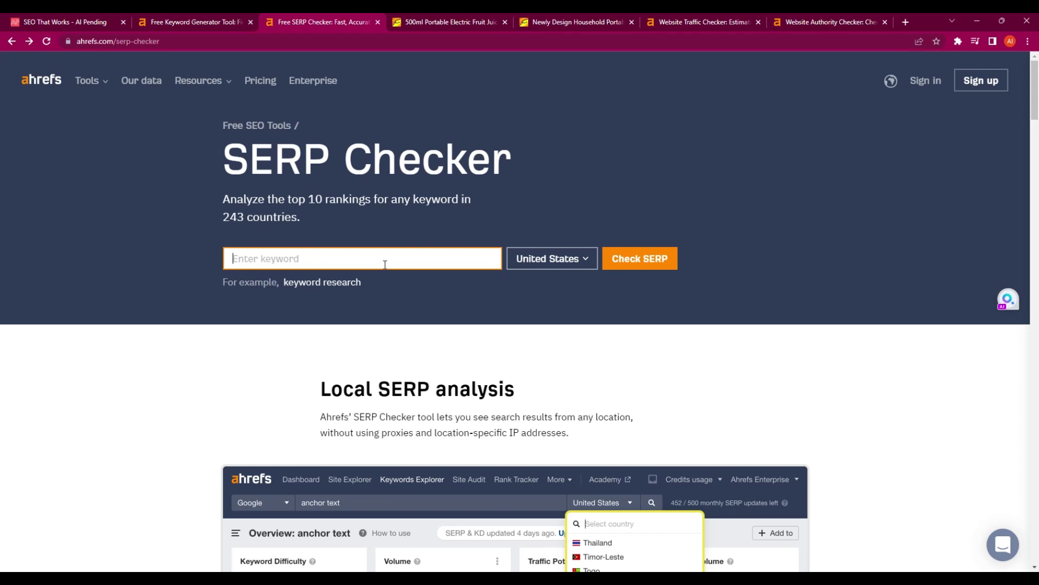
key(ctrl+v)
click(602, 250)
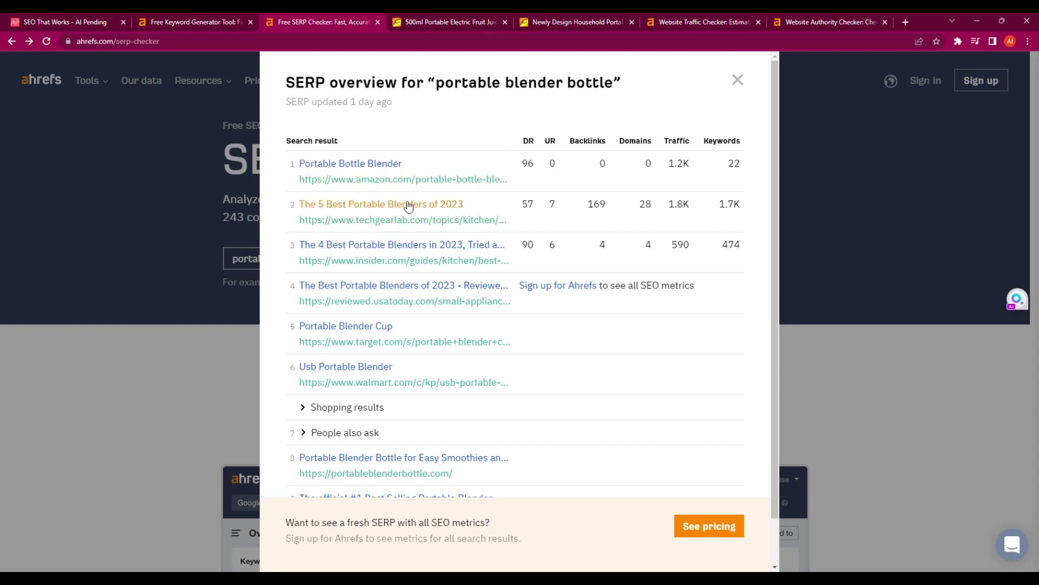
Step: Examine the ranking sites and their metrics in the "portable blender bottle" SERP overview, and close the overview
scroll(368, 335, down, 2)
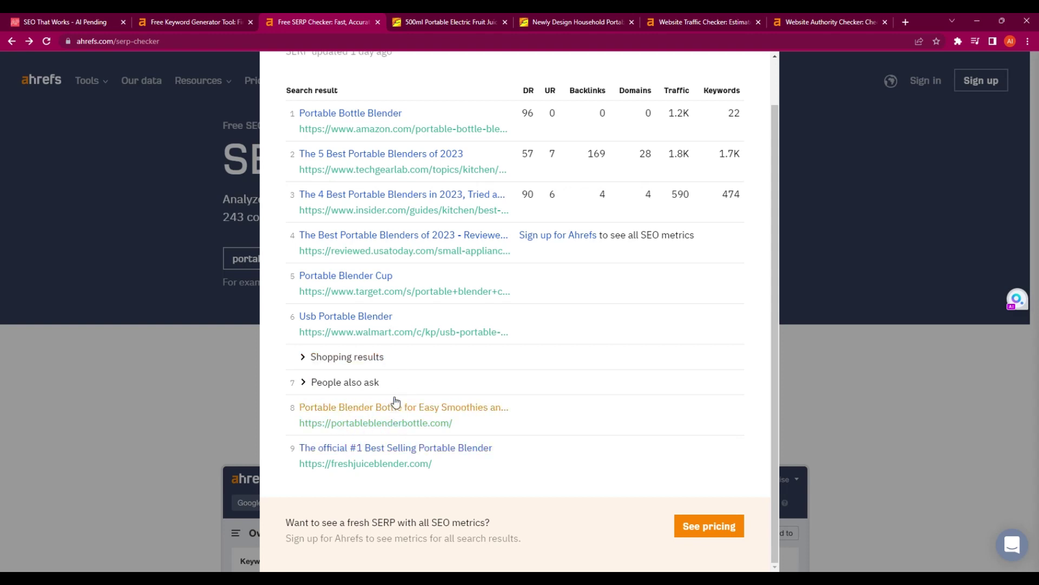
scroll(489, 348, up, 1)
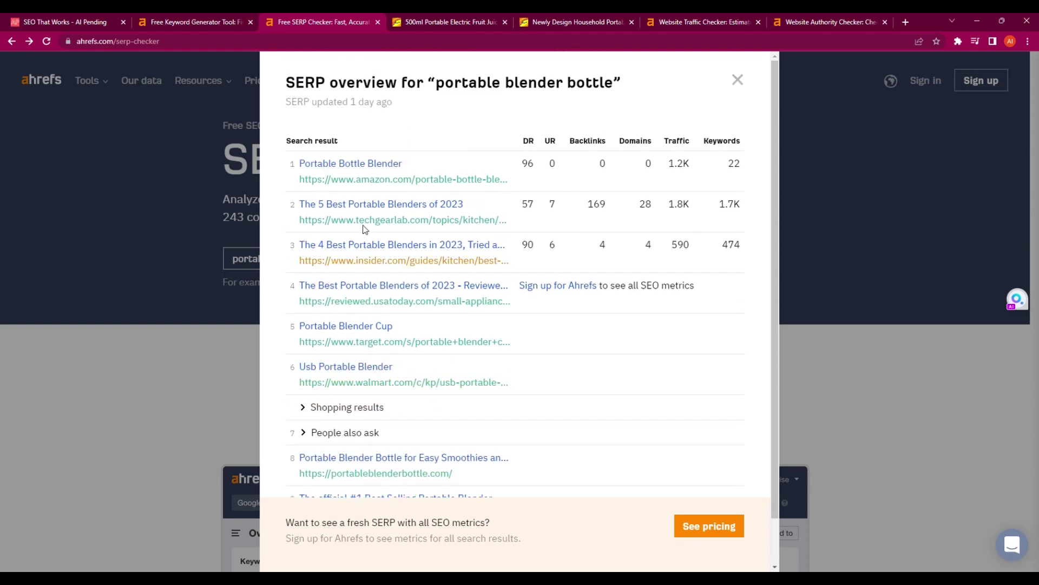
scroll(480, 306, down, 1)
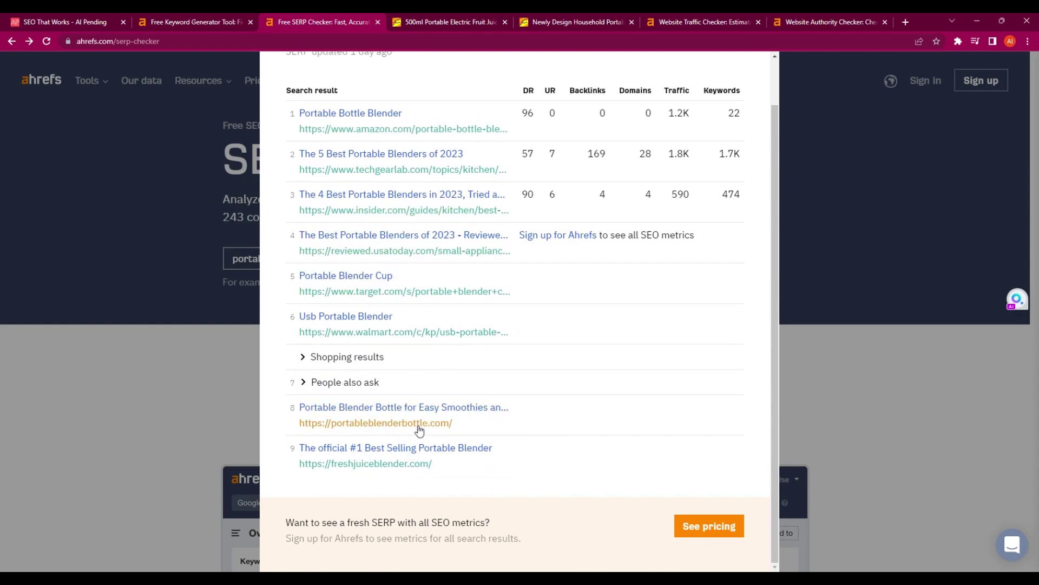
scroll(457, 195, up, 1)
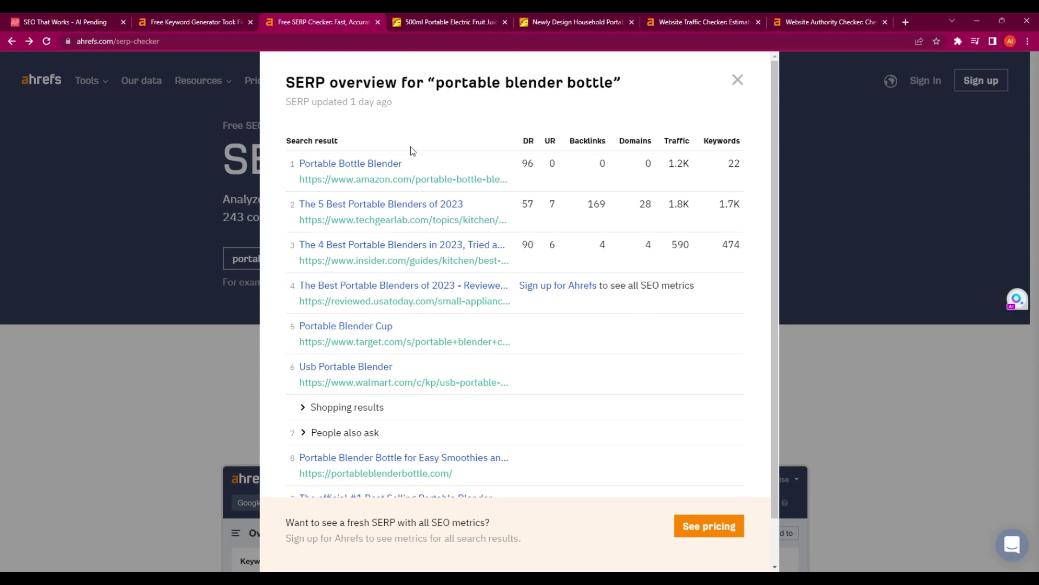
scroll(426, 265, down, 1)
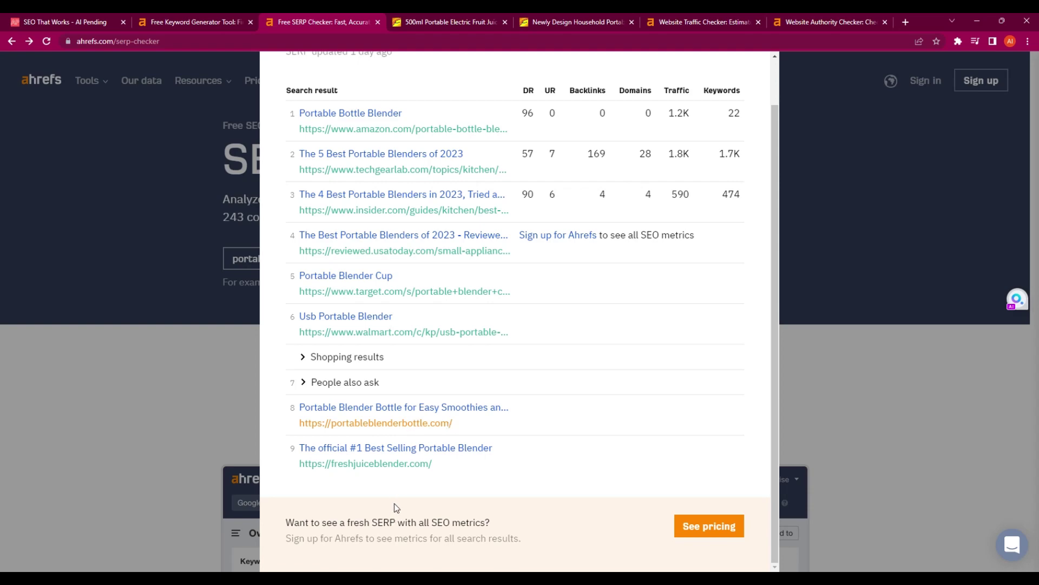
click(456, 21)
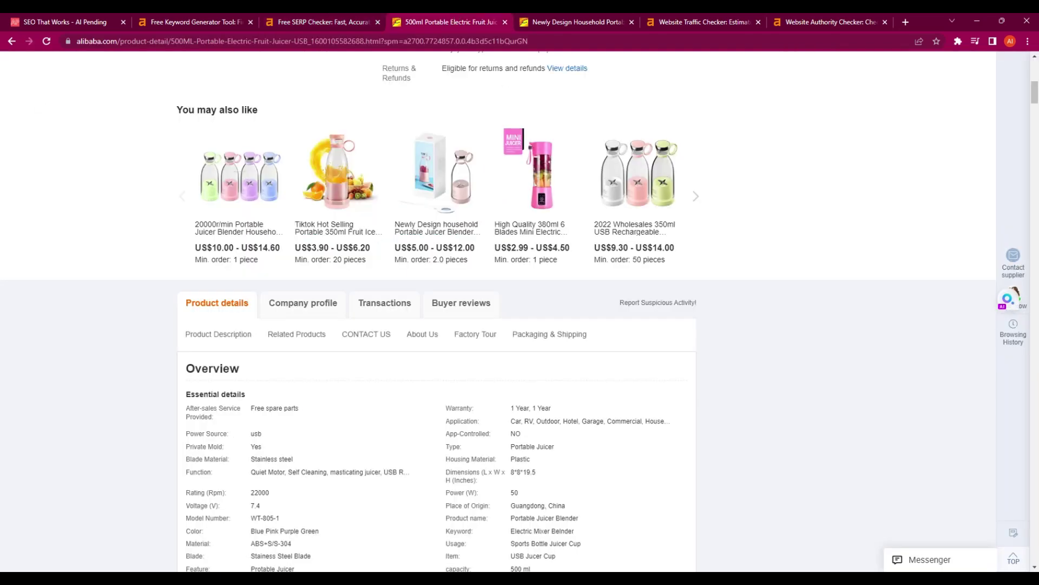
click(320, 20)
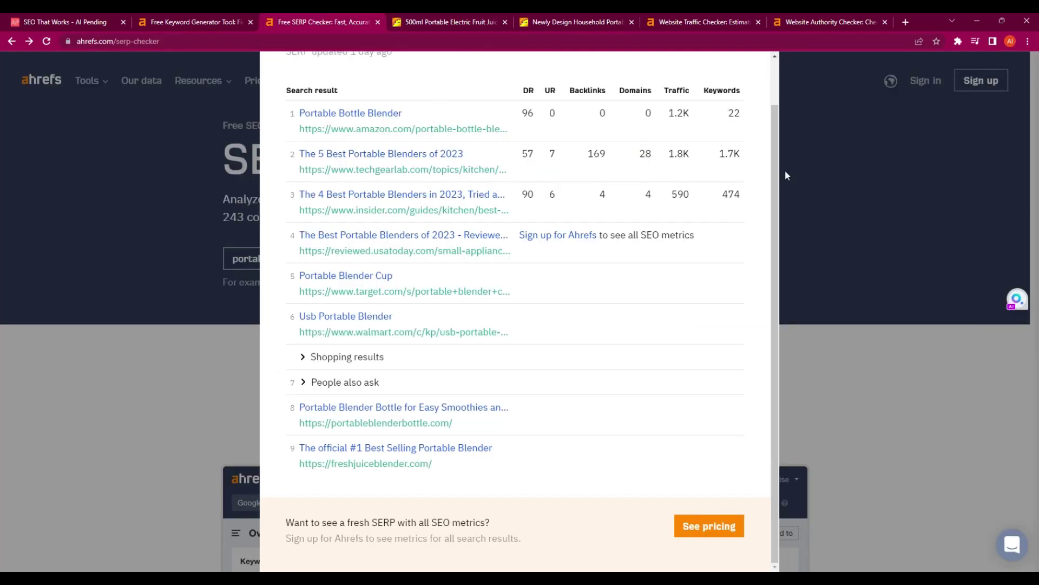
scroll(817, 140, up, 2)
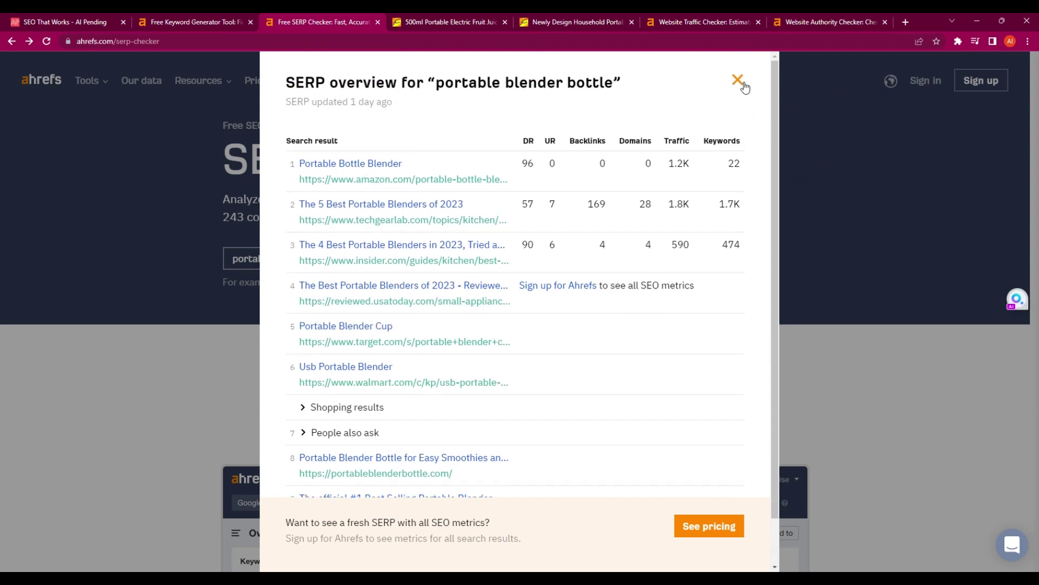
click(741, 80)
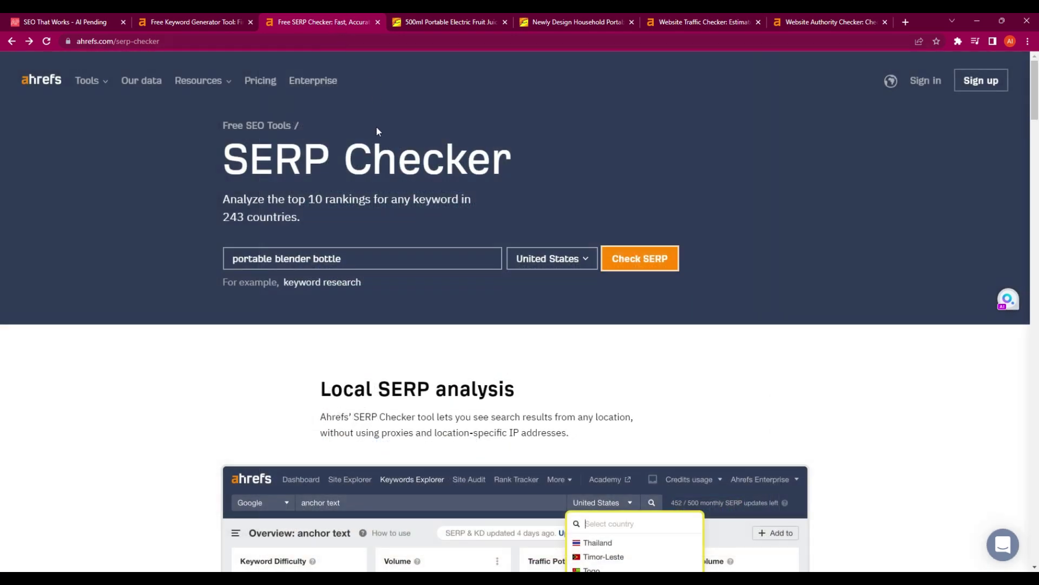
Step: Duplicate the SERP Checker page in a new tab and open Ahrefs' Traffic Checker there from the footer links
key(ctrl+l)
key(alt+Return)
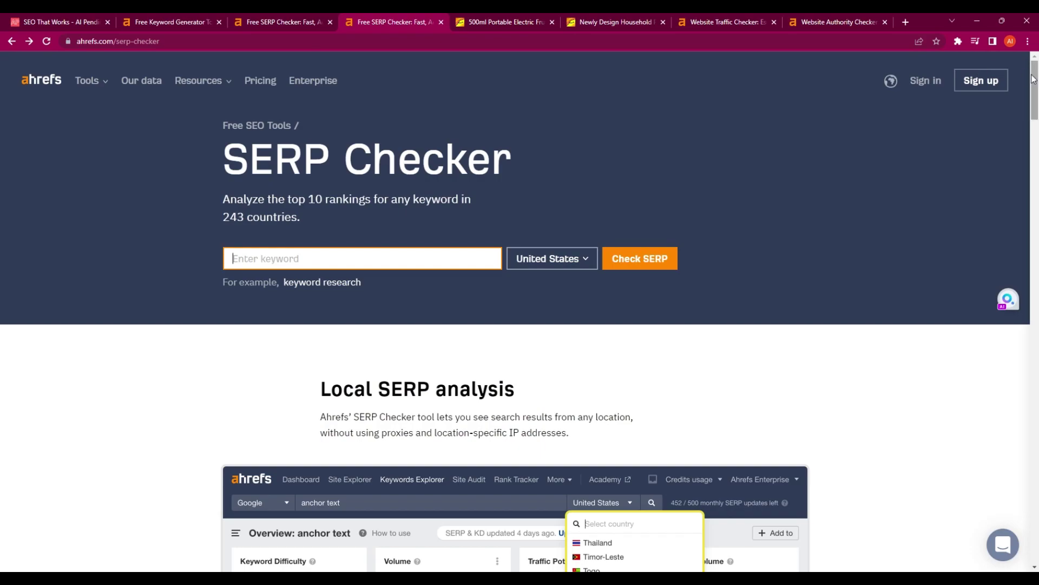
drag(1033, 78, 925, 524)
scroll(925, 524, down, 20)
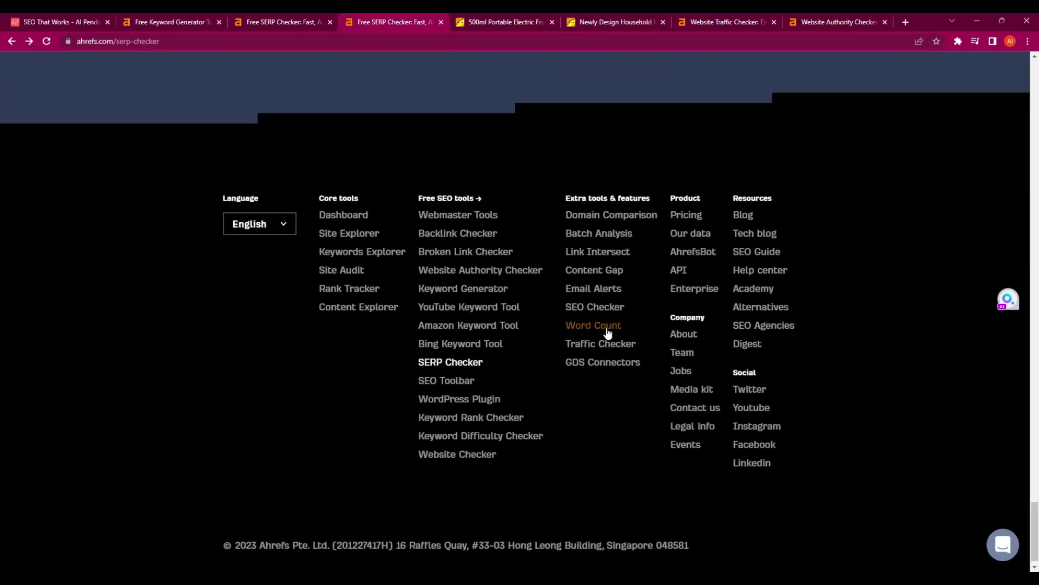
click(600, 347)
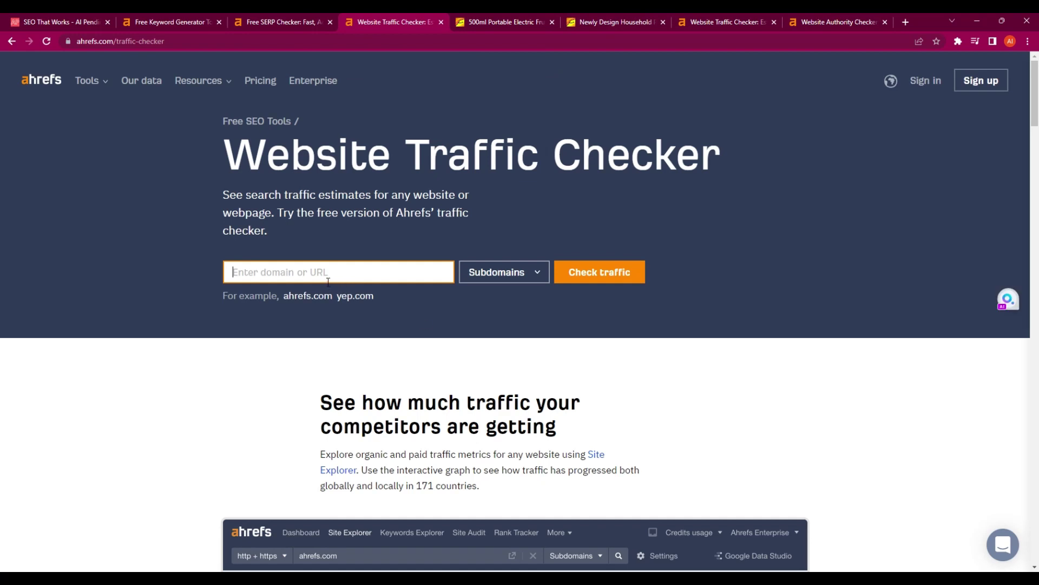
text(https://portableblenderbottle.com/)
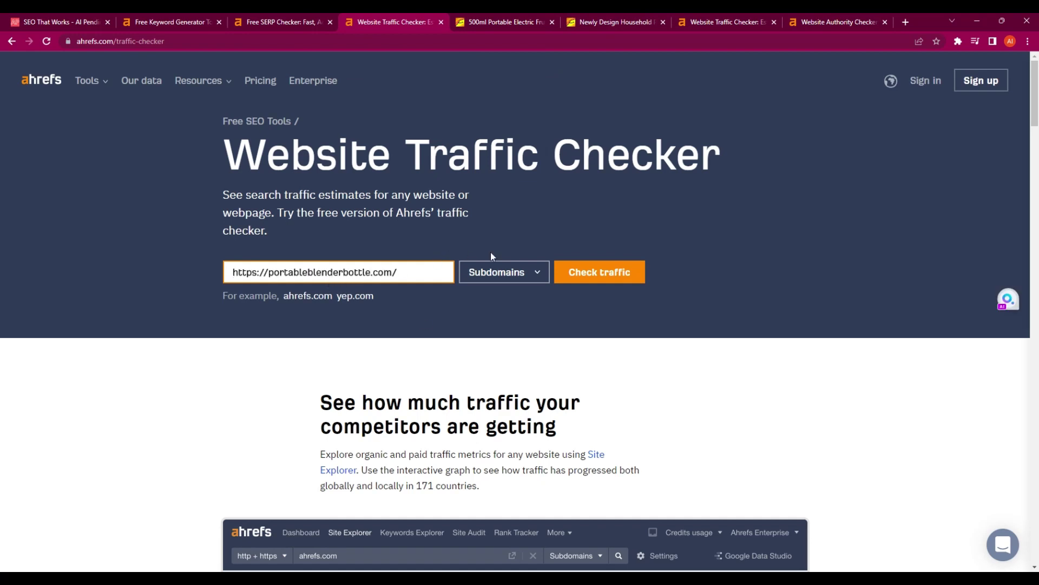
click(600, 272)
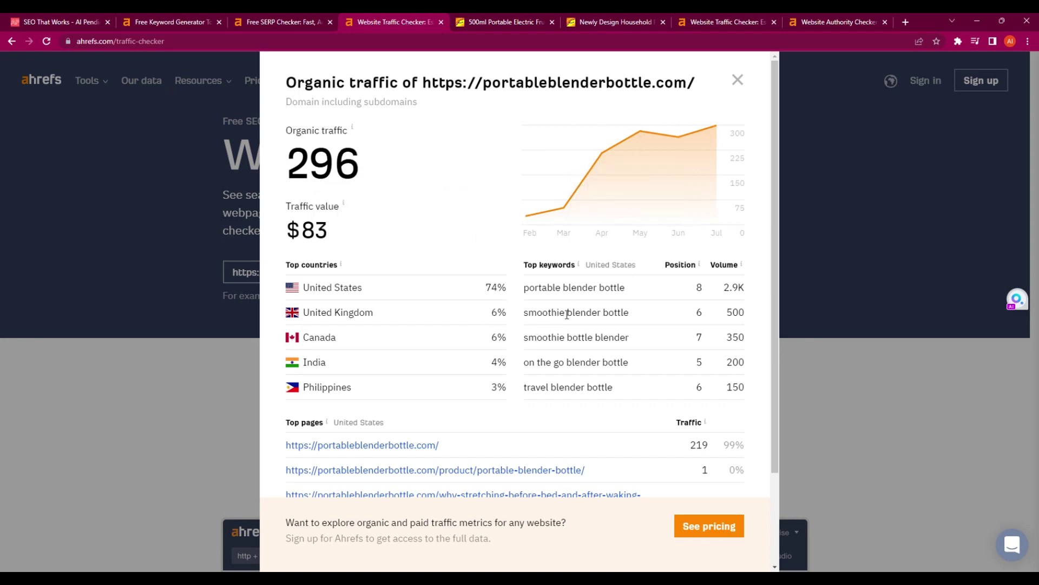
scroll(567, 314, down, 2)
scroll(420, 302, down, 1)
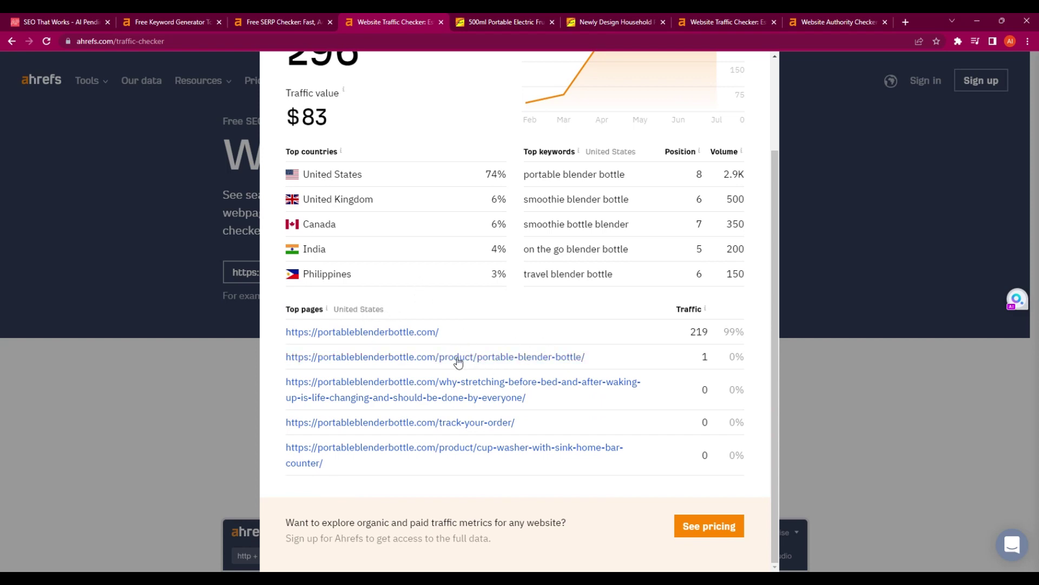
click(489, 17)
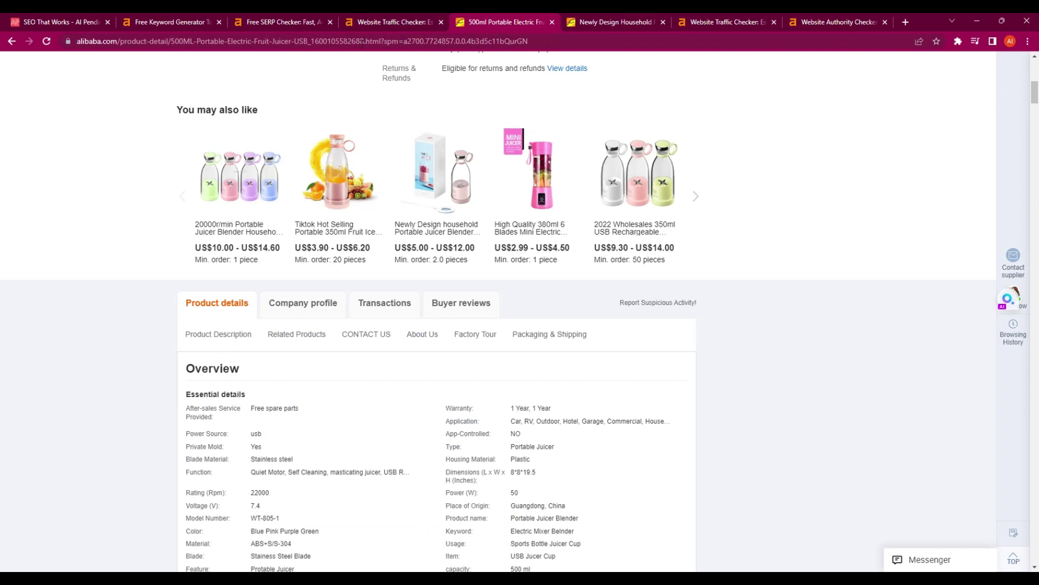
click(356, 46)
text(ah)
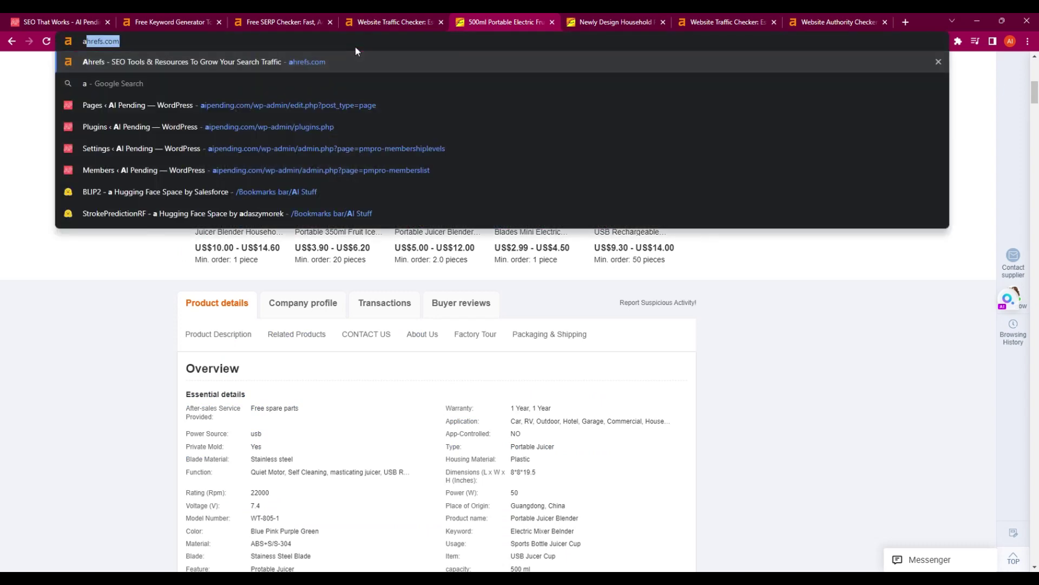
click(187, 61)
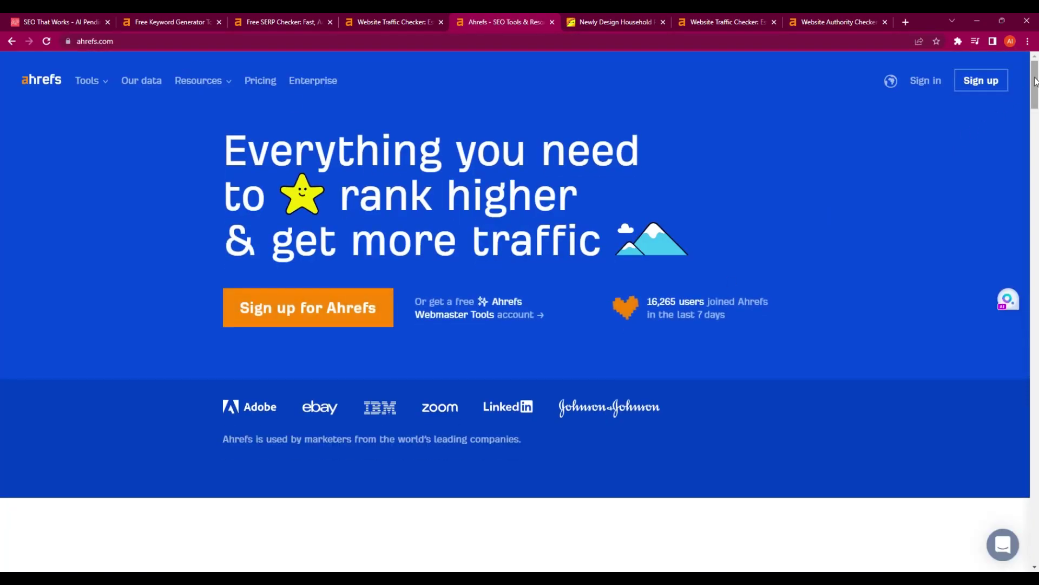
drag(1033, 81, 1015, 506)
scroll(601, 487, down, 4)
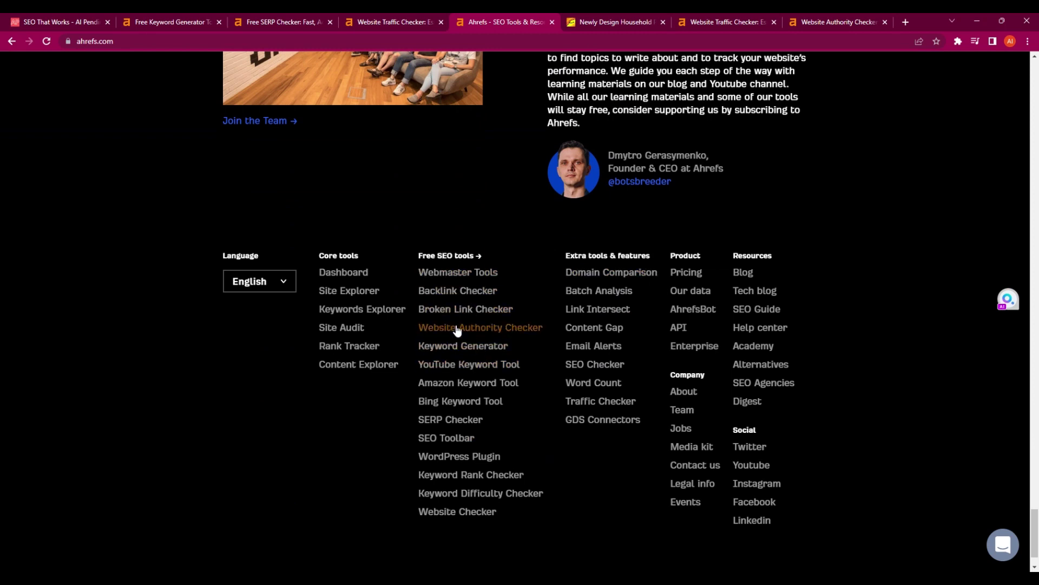
click(440, 336)
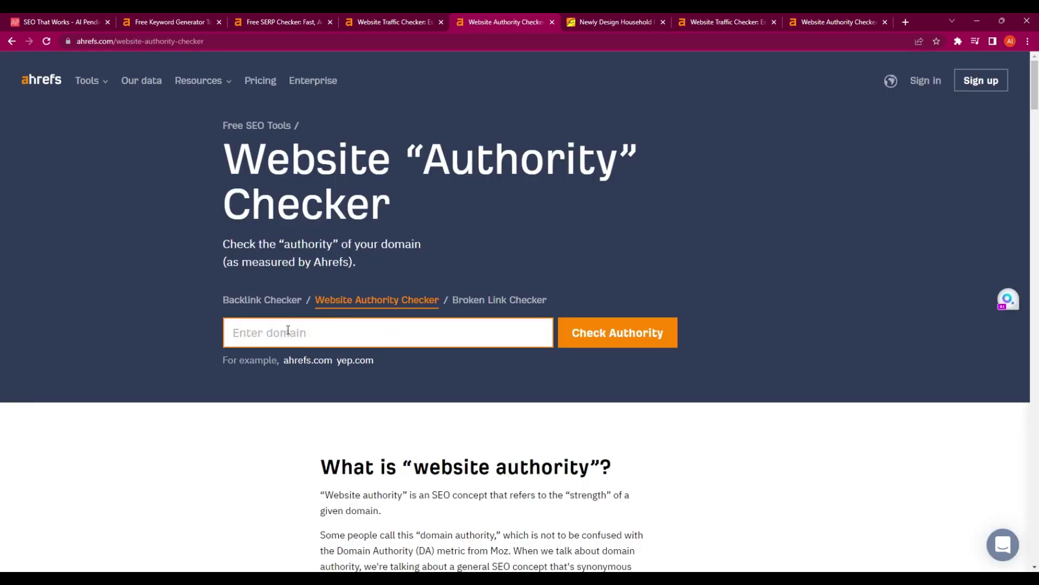
text(https://portableblenderbottle.com/)
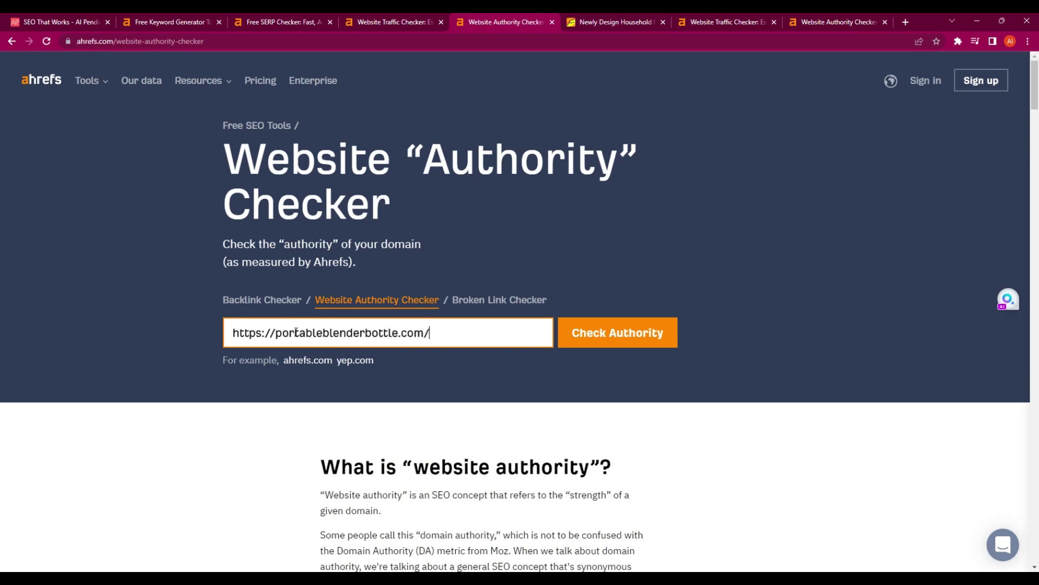
click(606, 331)
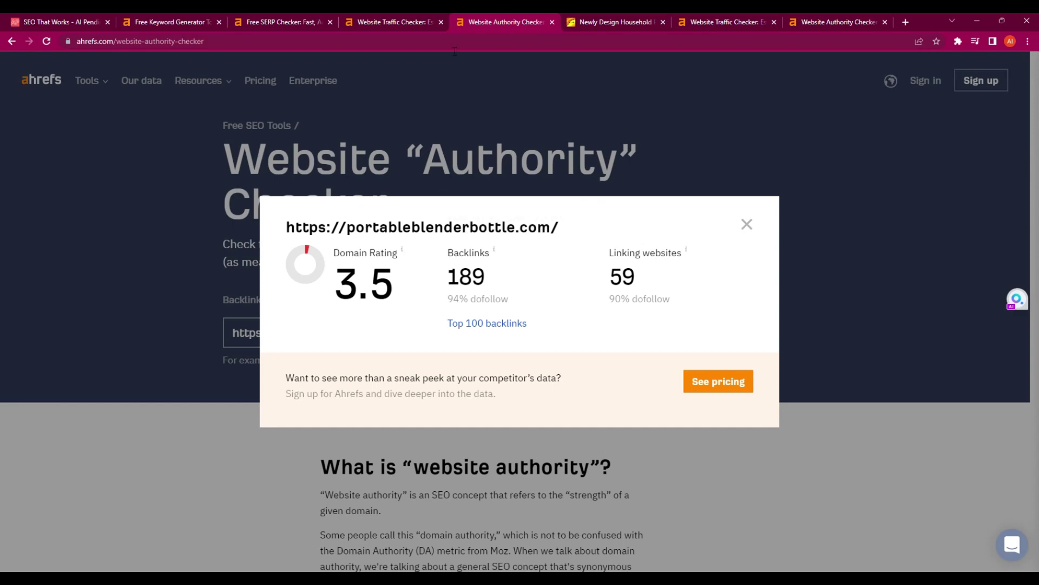
Step: Revisit the portableblenderbottle.com traffic report, the SERP Checker page and the "portable blender" keyword ideas
click(372, 33)
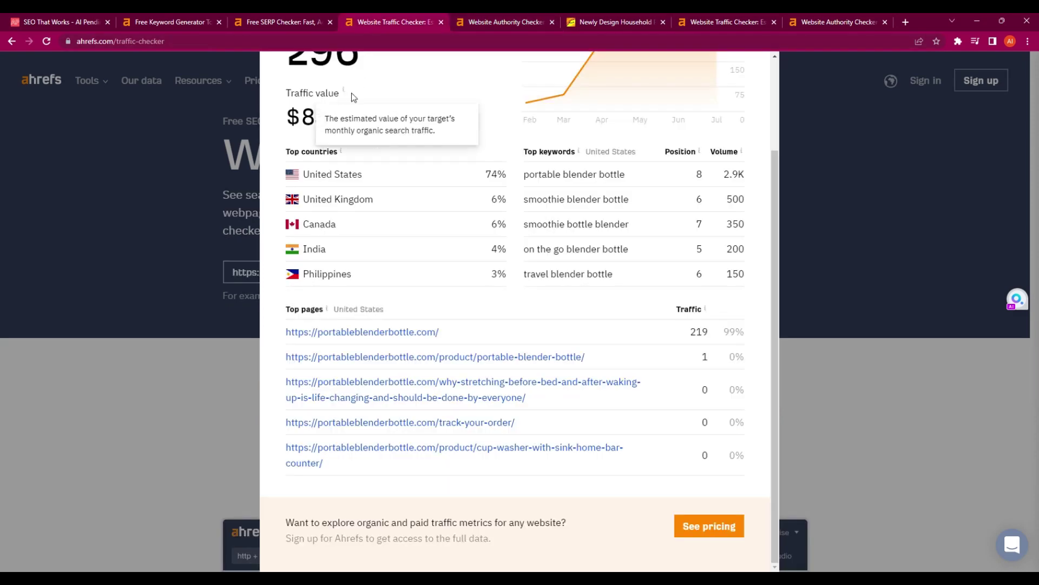
scroll(455, 197, up, 3)
click(268, 32)
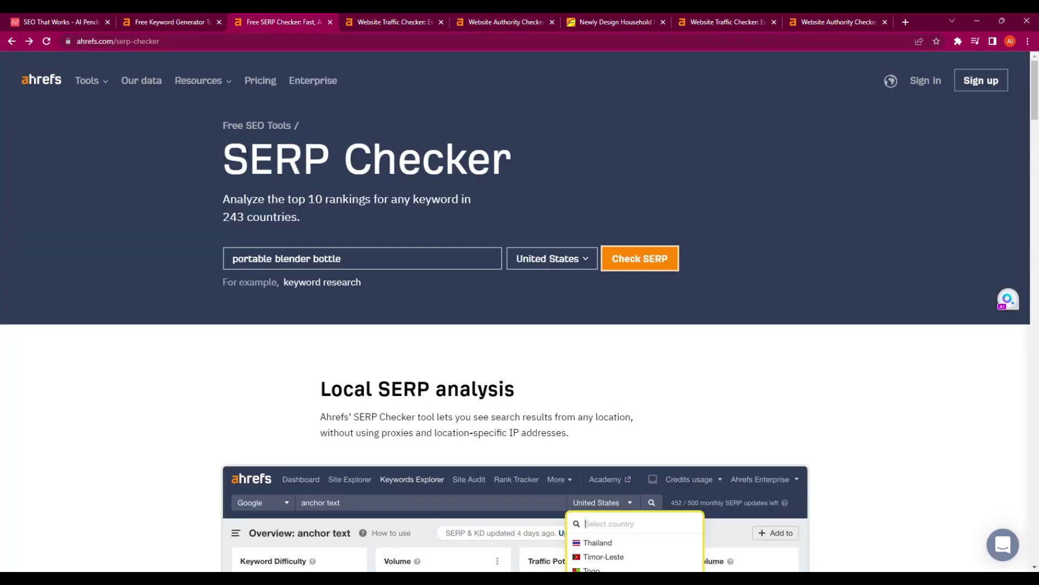
click(155, 24)
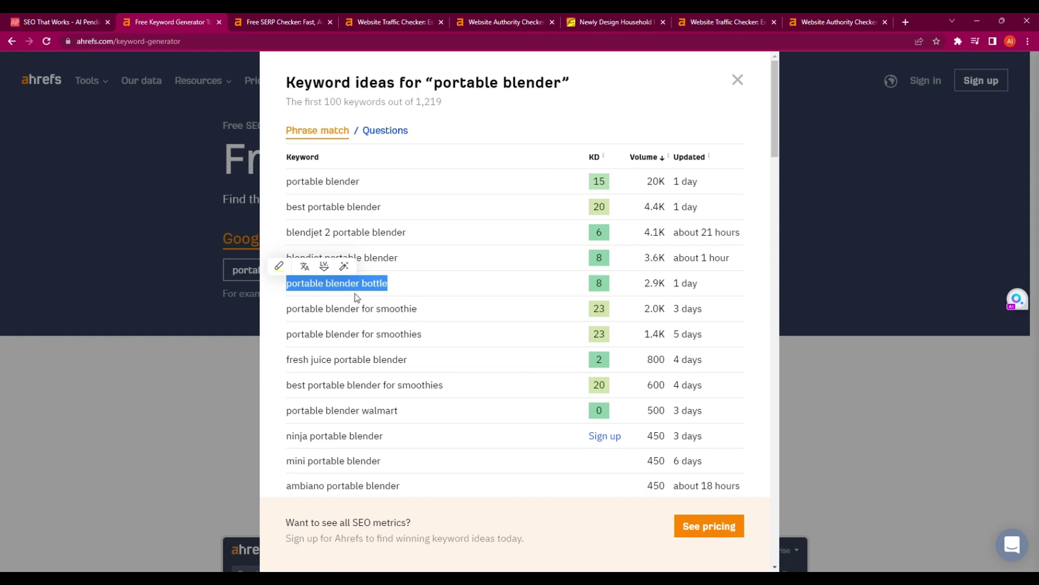
Step: Compare the Ahrefs authority and traffic results of freshjuiceblender.com with those of portableblenderbottle.com
click(311, 26)
click(369, 22)
click(841, 24)
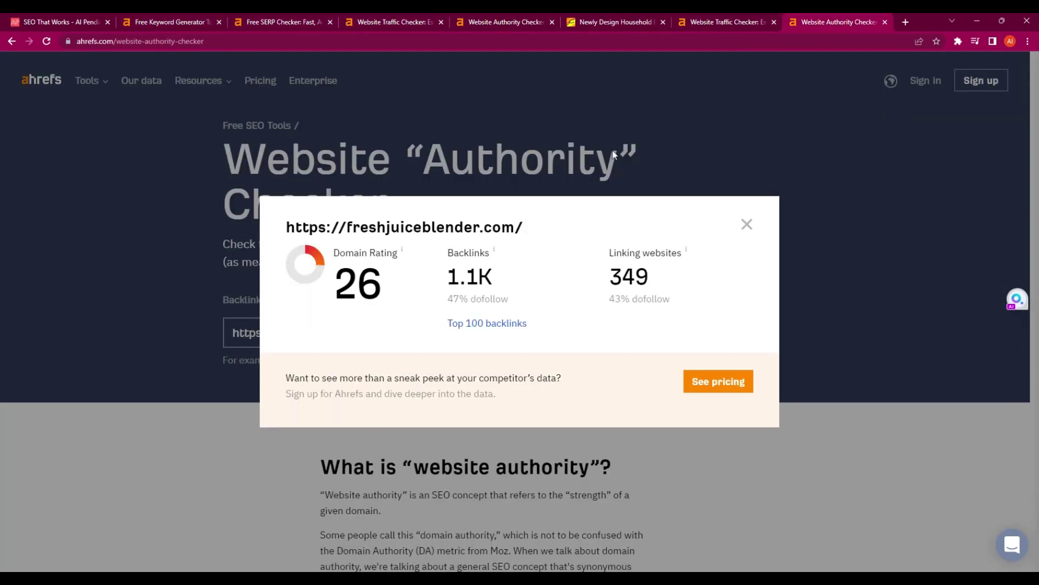
click(628, 24)
click(502, 23)
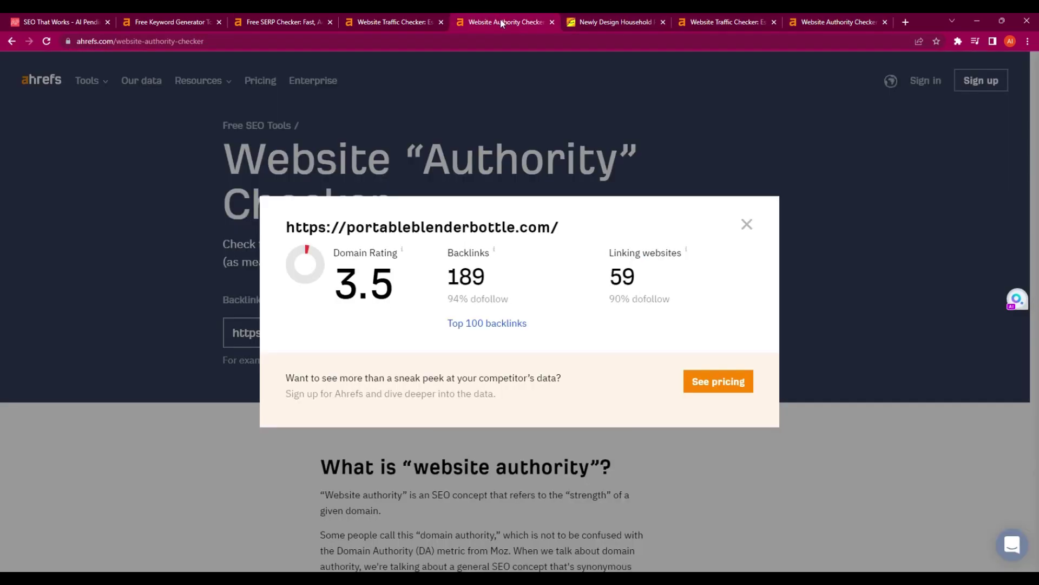
click(393, 23)
click(801, 21)
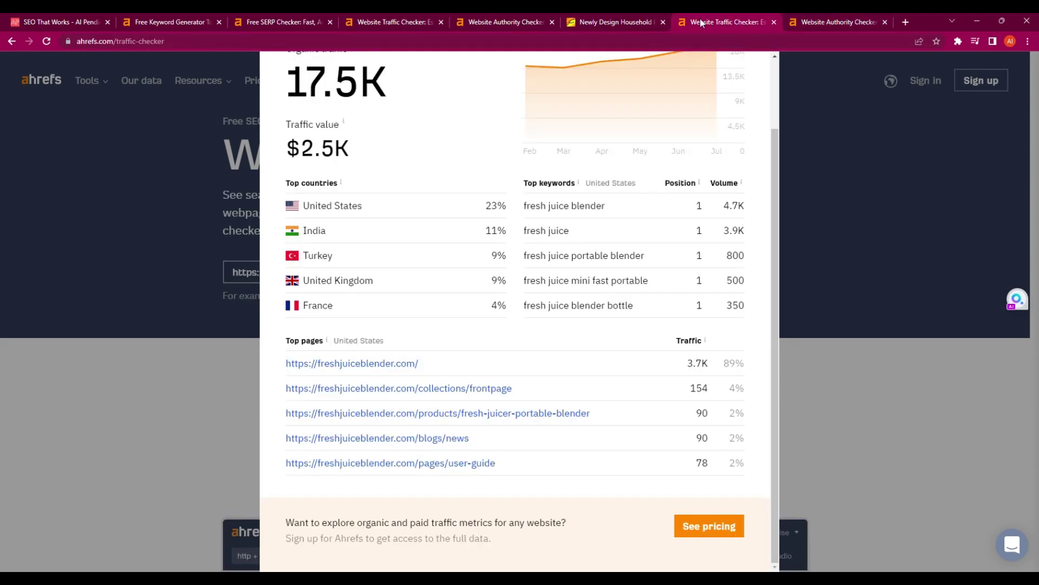
click(736, 21)
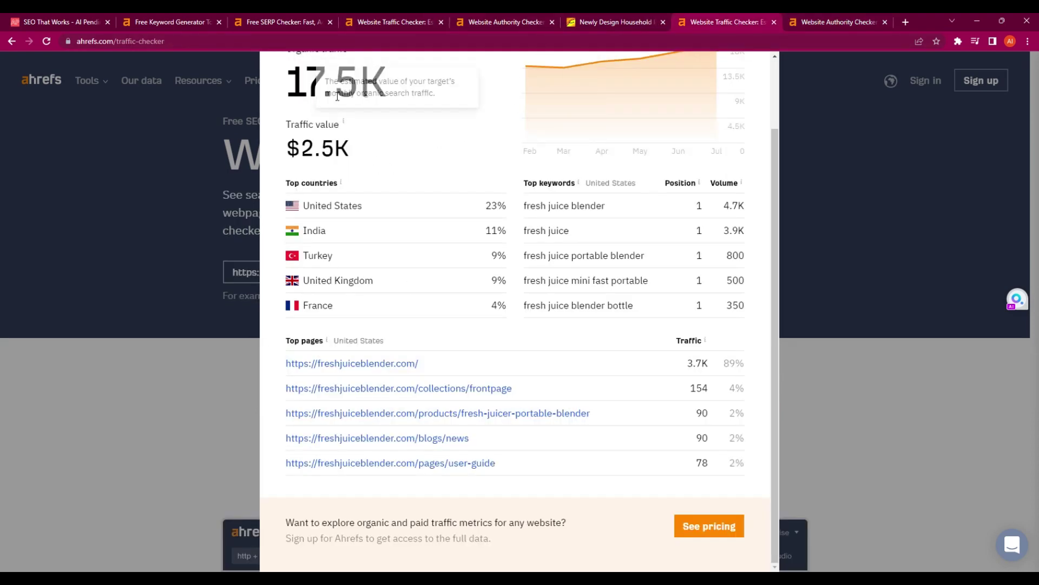
mouse_move(303, 116)
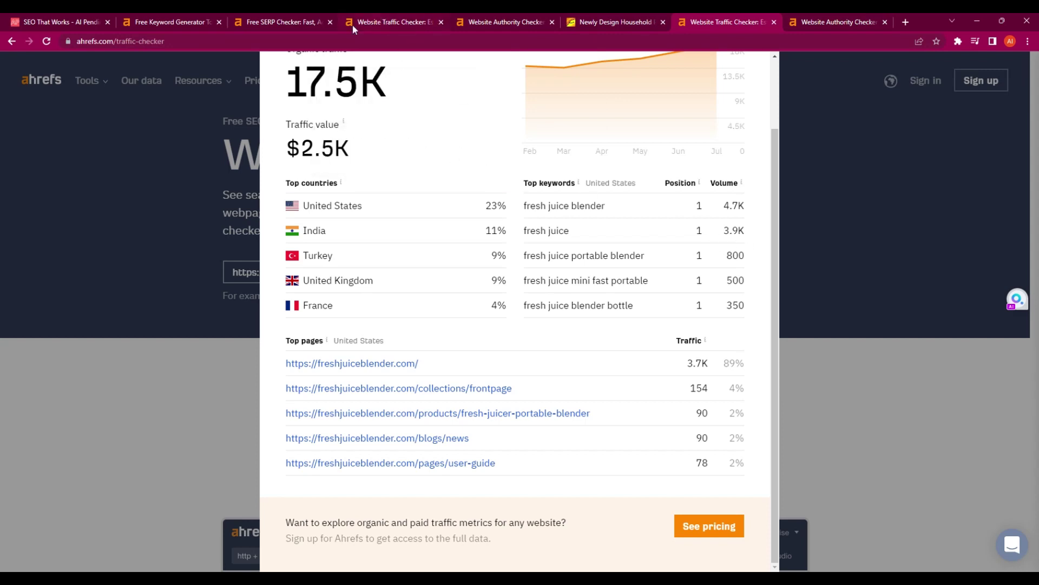
click(292, 23)
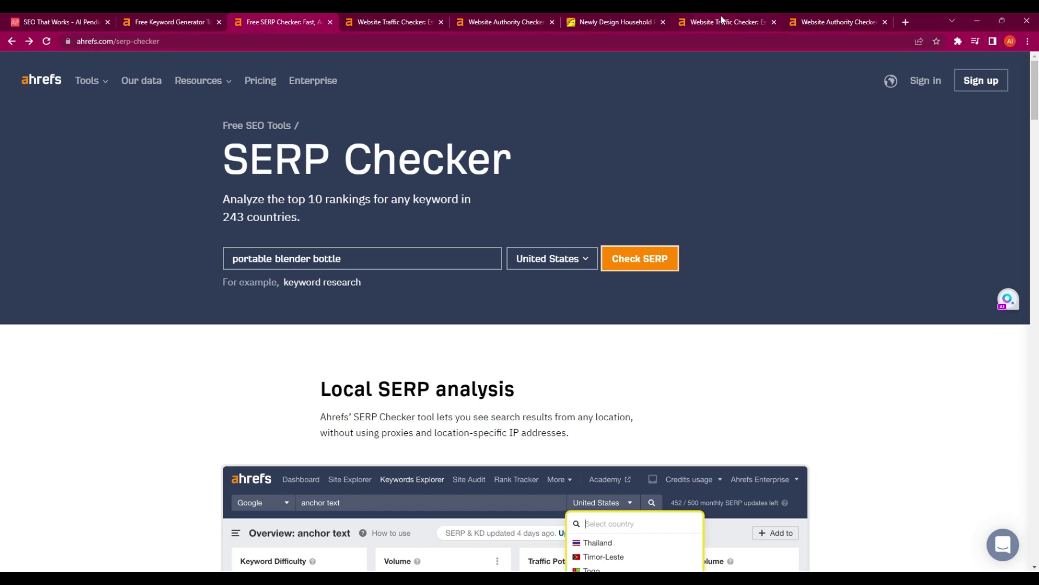
click(700, 22)
click(609, 22)
click(517, 23)
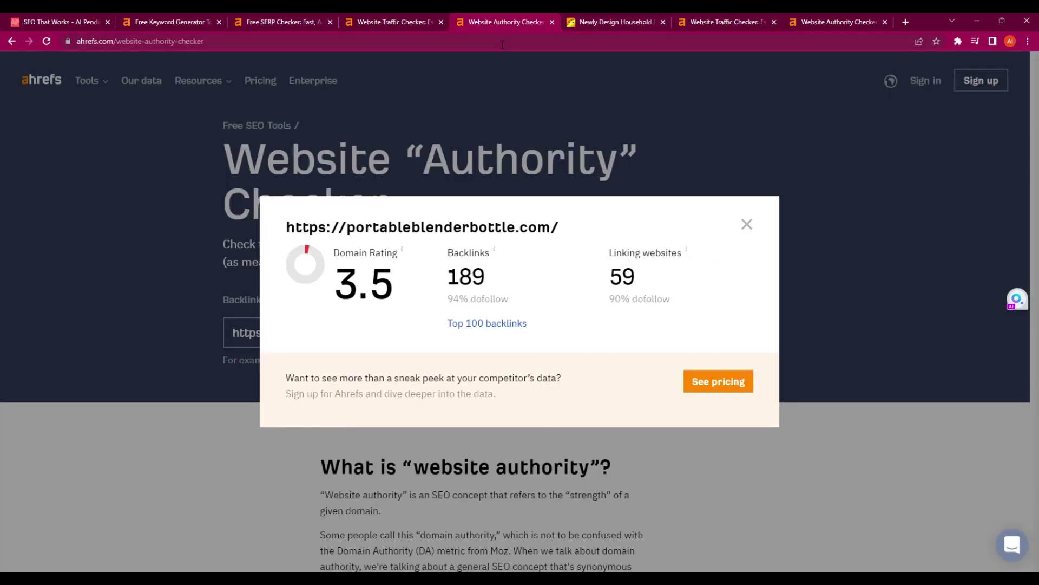
click(352, 23)
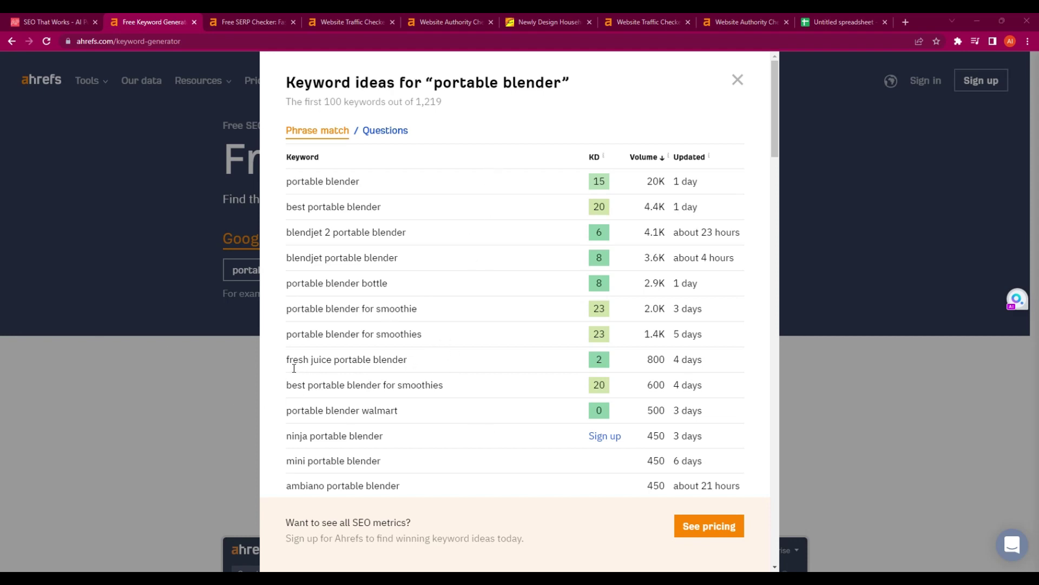
Step: Highlight the keywords "fresh juice portable blender" and "portable blender bottle" in the phrase match keyword ideas
drag(410, 364, 291, 361)
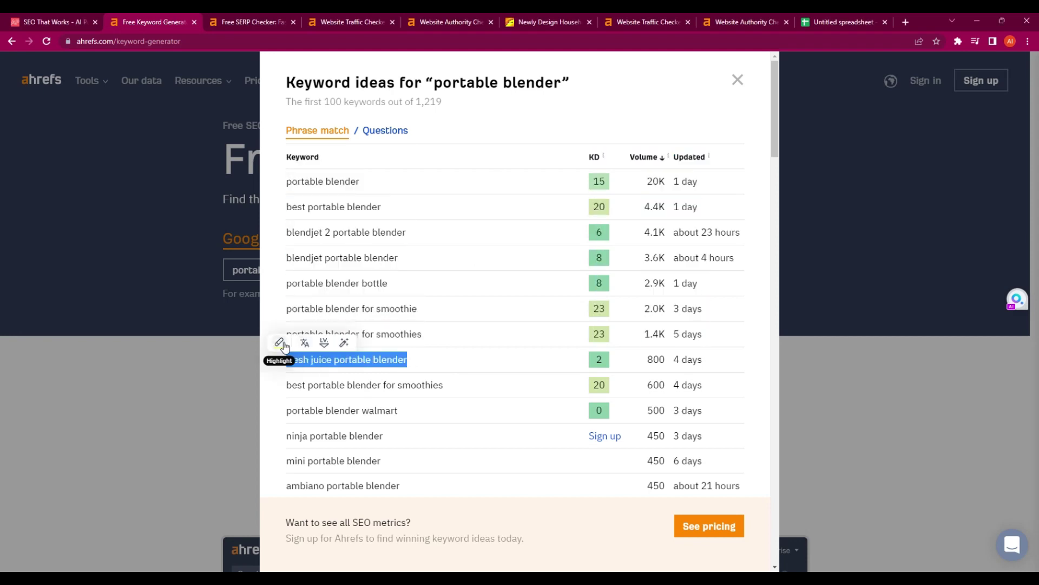
click(279, 342)
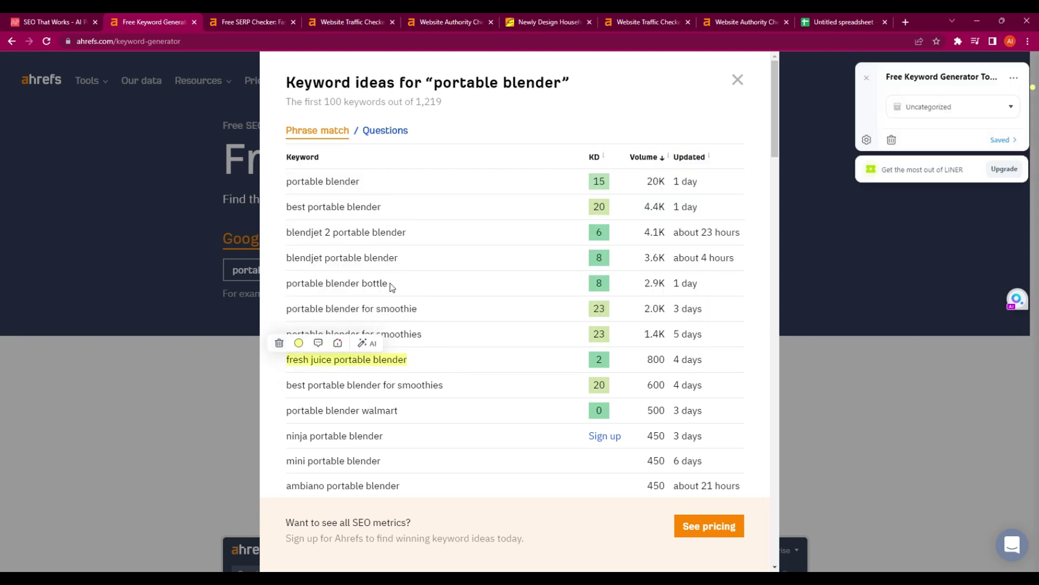
drag(392, 286, 287, 285)
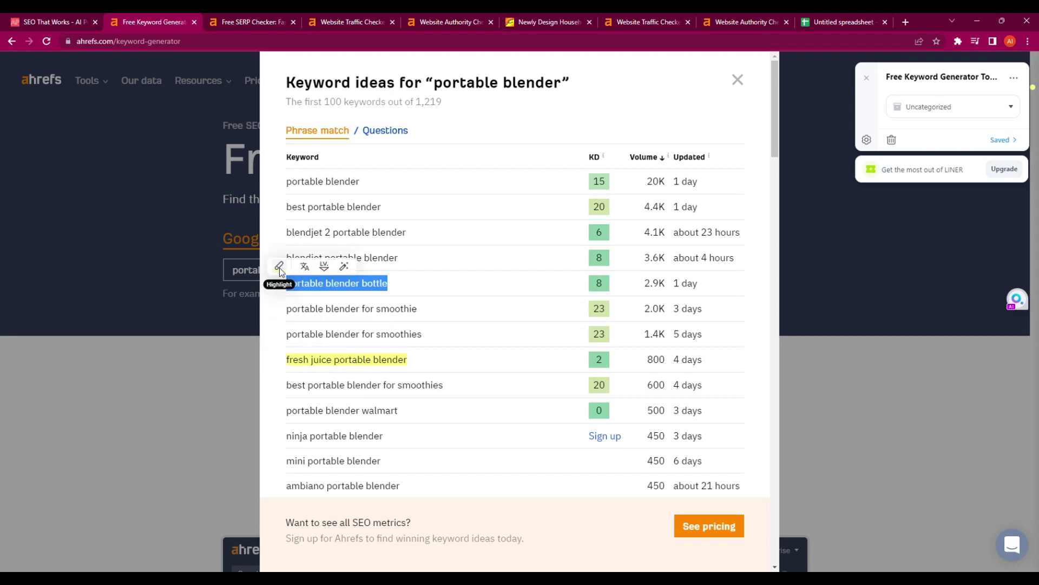
click(279, 268)
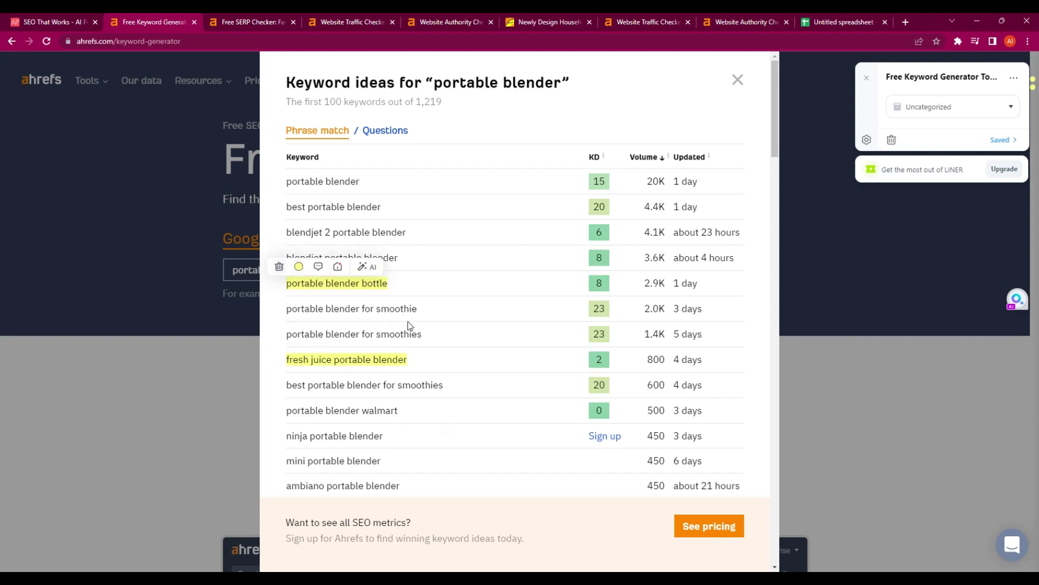
Step: Copy the keyword "mini portable blender" from the ideas list and find United States Google keyword ideas for it
scroll(410, 325, down, 2)
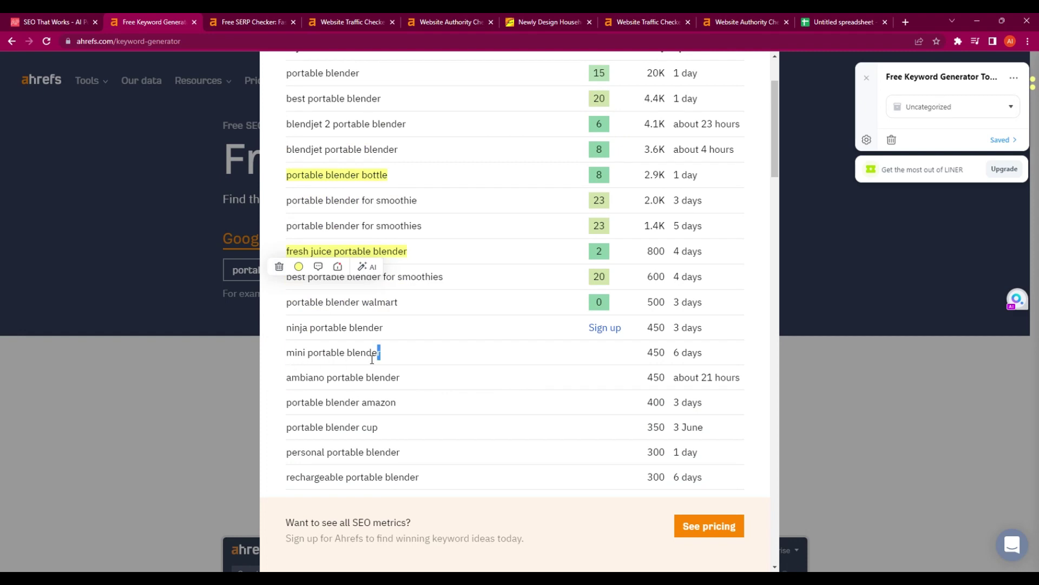
drag(381, 353, 294, 361)
key(ctrl+c)
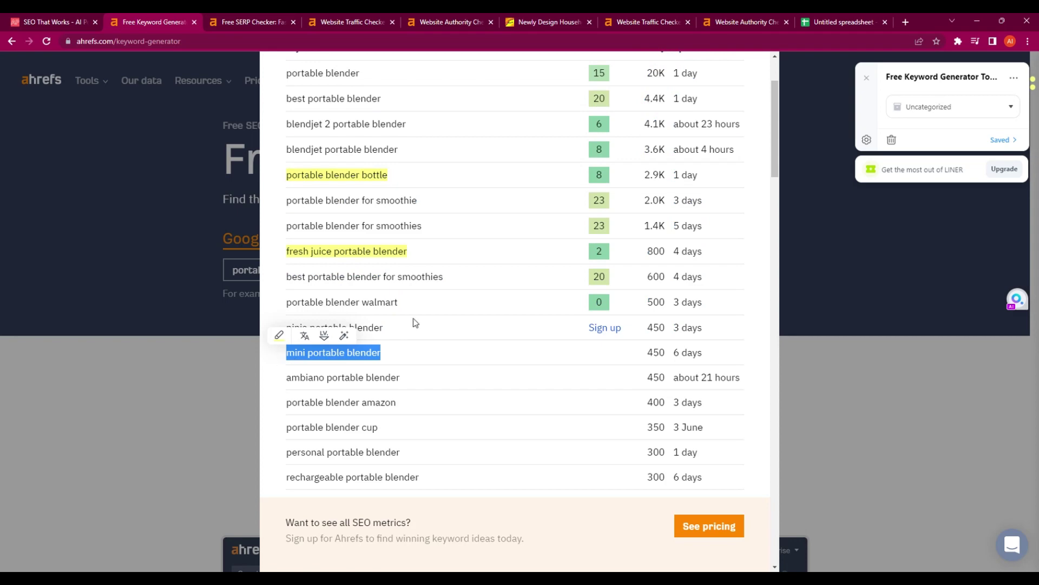
scroll(440, 325, up, 2)
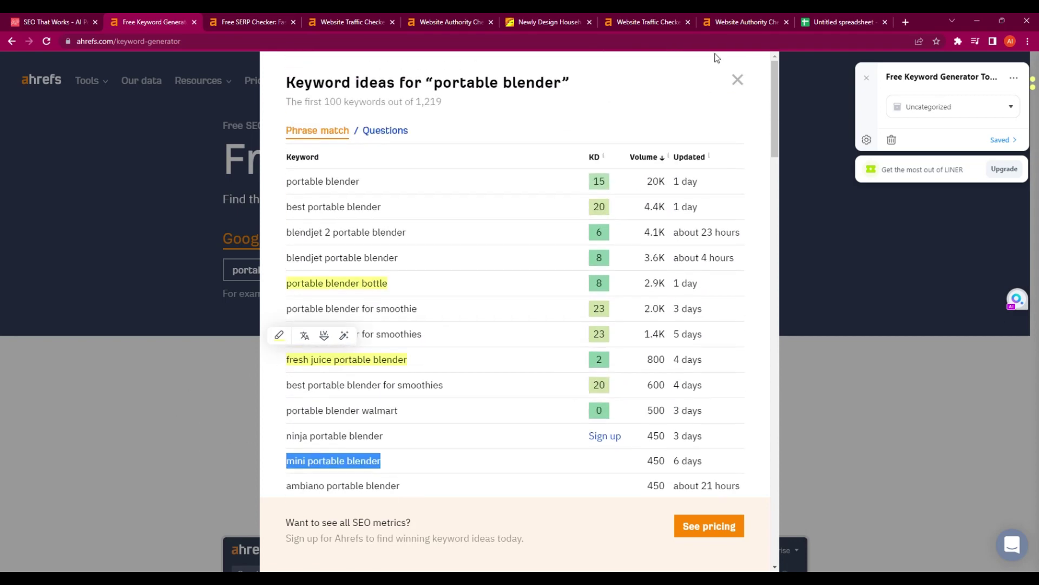
click(739, 81)
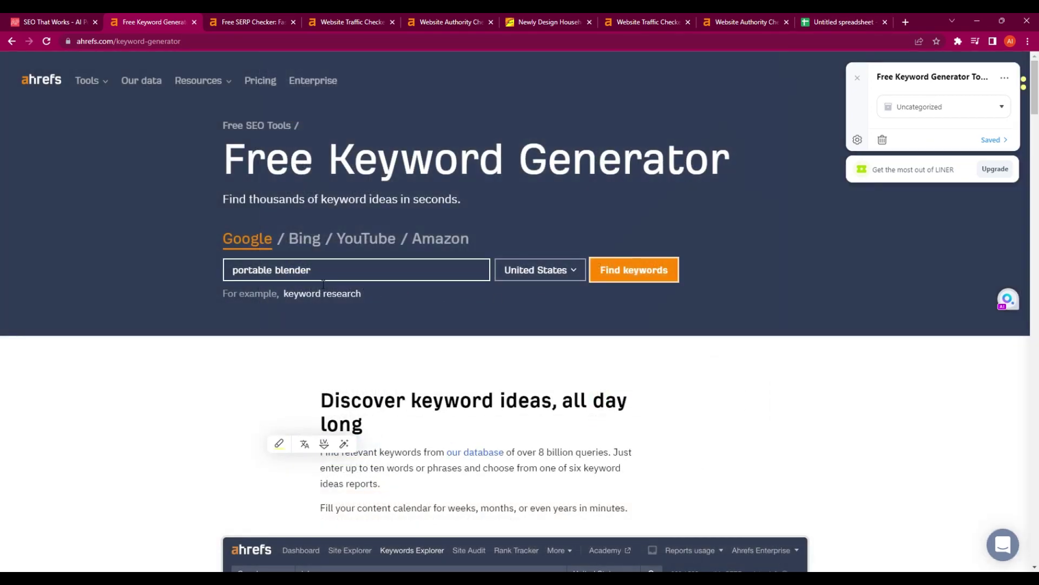
click(321, 272)
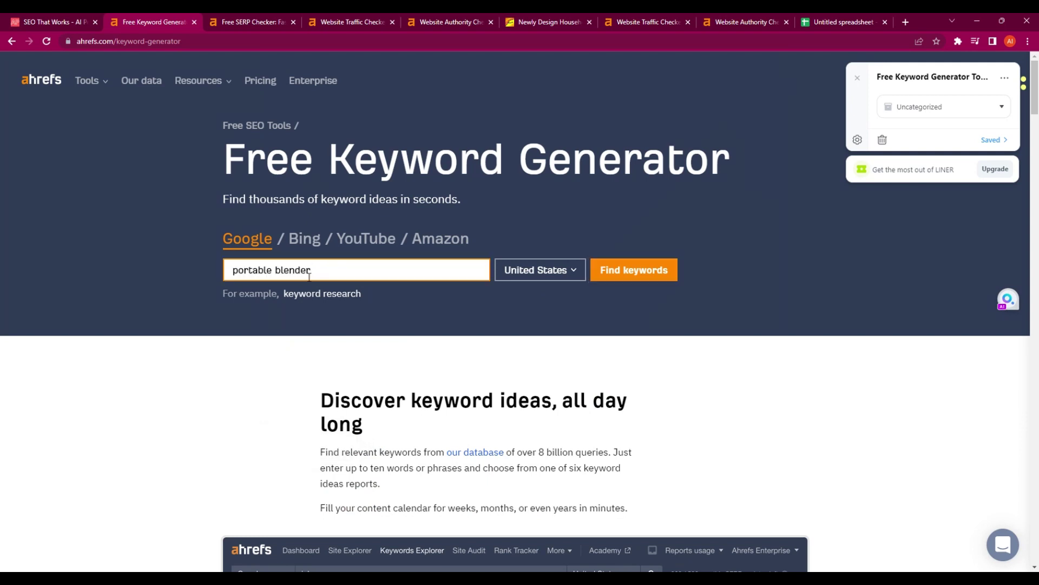
drag(319, 272, 218, 278)
key(ctrl+v)
click(611, 274)
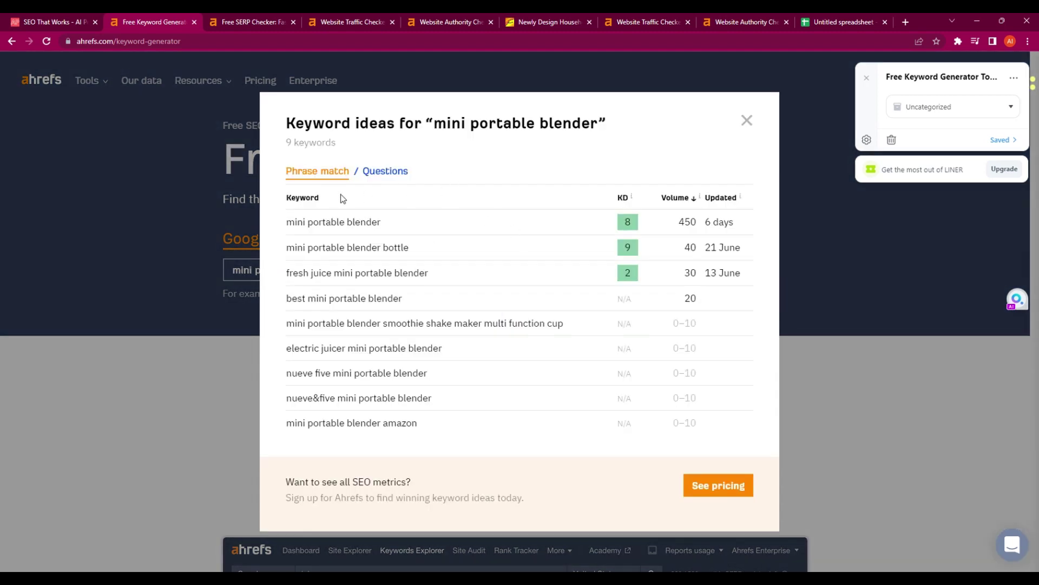
Step: Close the keyword ideas, shorten the search term to "mini blender" and find keyword ideas for it
click(747, 115)
click(306, 273)
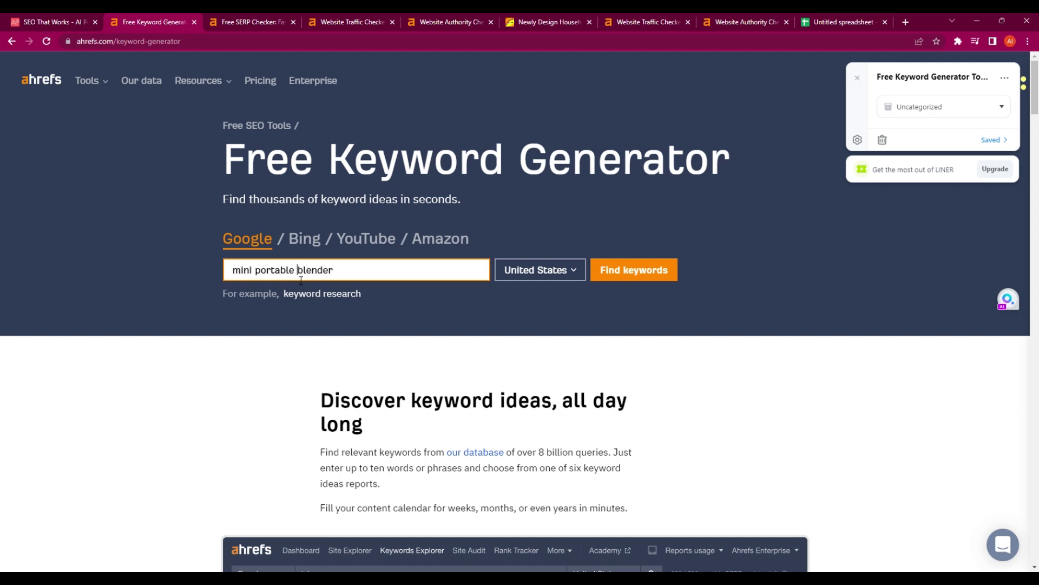
key(BackSpace)
key(BackSpace)
key(BackSpace)
key(BackSpace)
key(BackSpace)
key(BackSpace)
key(BackSpace)
key(BackSpace)
key(BackSpace)
click(635, 270)
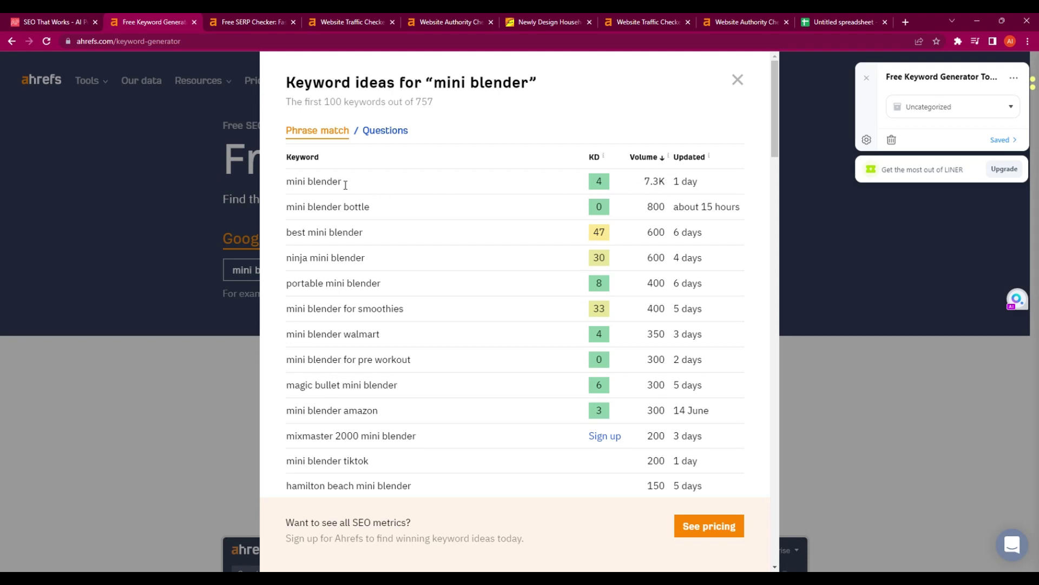
Step: Copy the keyword "mini blender" from the ideas list and review its United States SERP overview in the SERP Checker
drag(343, 183, 293, 189)
key(ctrl+c)
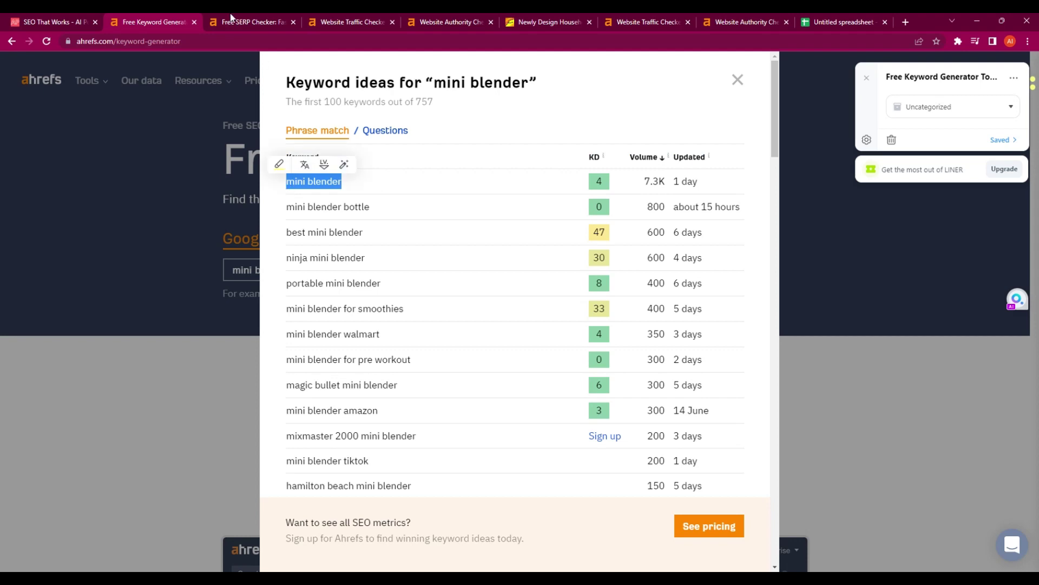
click(255, 22)
drag(358, 268, 188, 252)
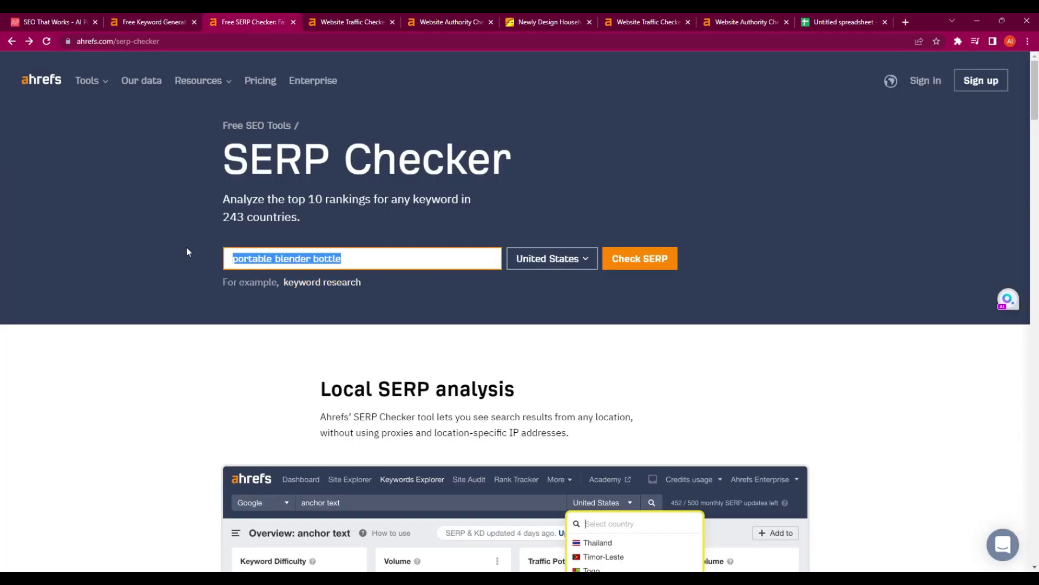
key(ctrl+v)
click(667, 261)
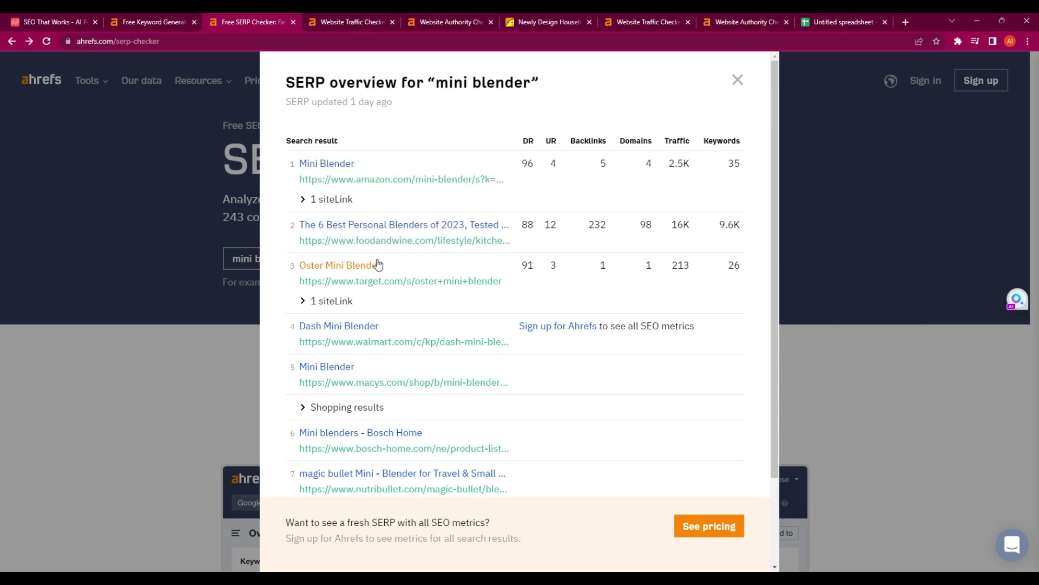
scroll(487, 360, down, 2)
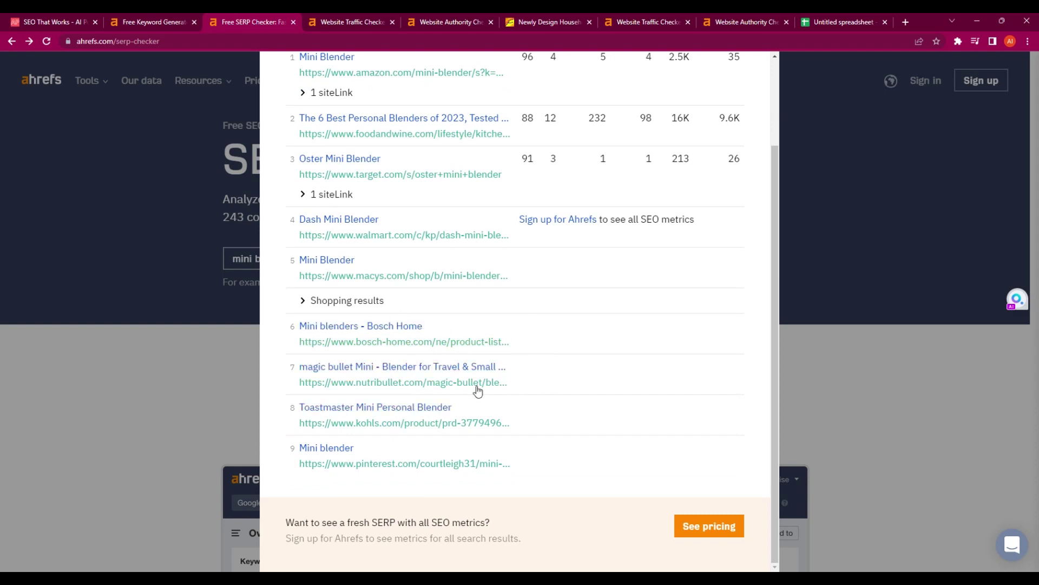
scroll(539, 305, up, 2)
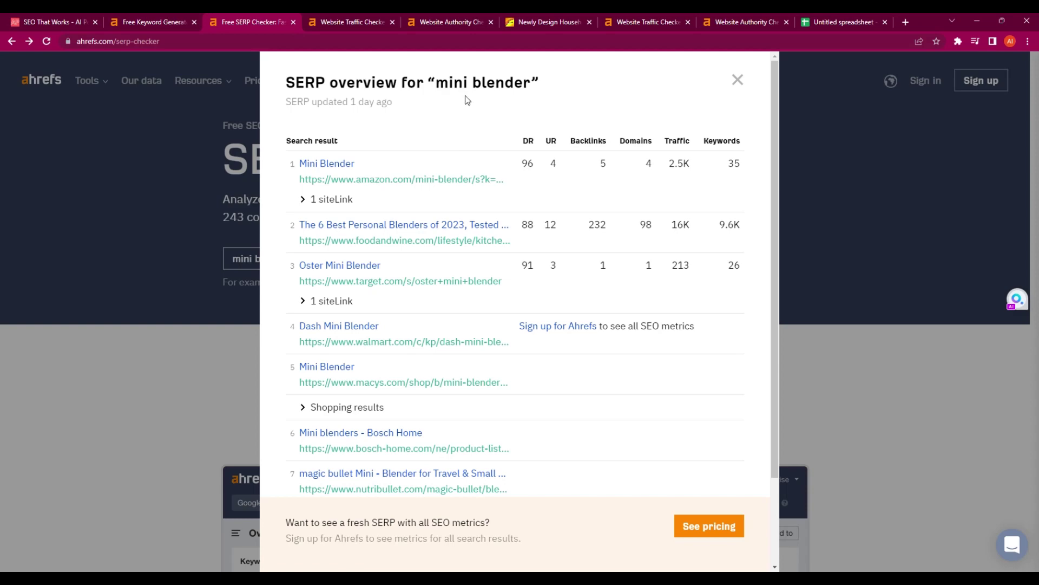
click(738, 80)
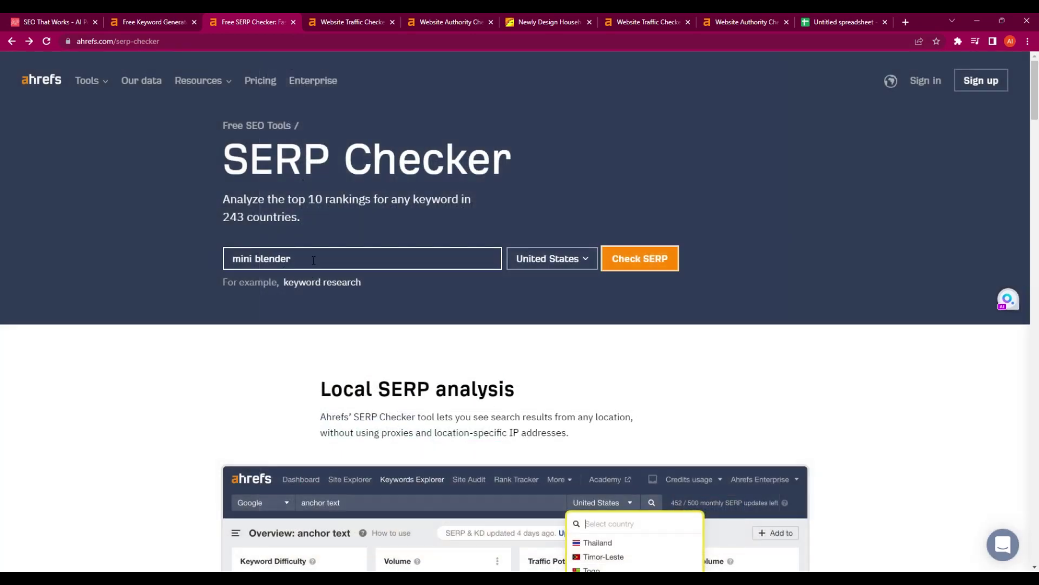
Step: Extend the SERP Checker keyword to "mini blender bottle" and review its United States SERP overview
click(313, 260)
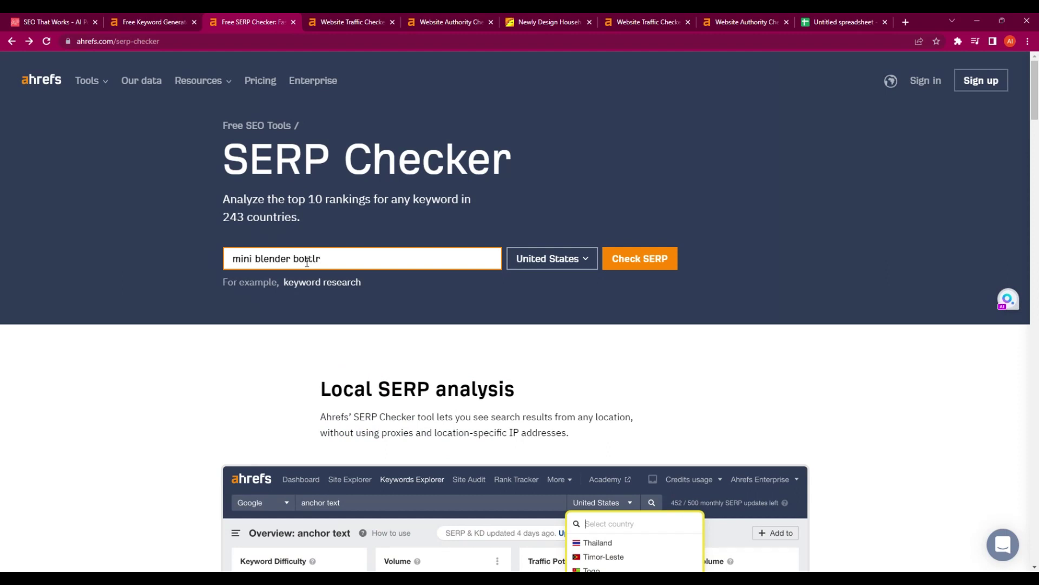
click(661, 262)
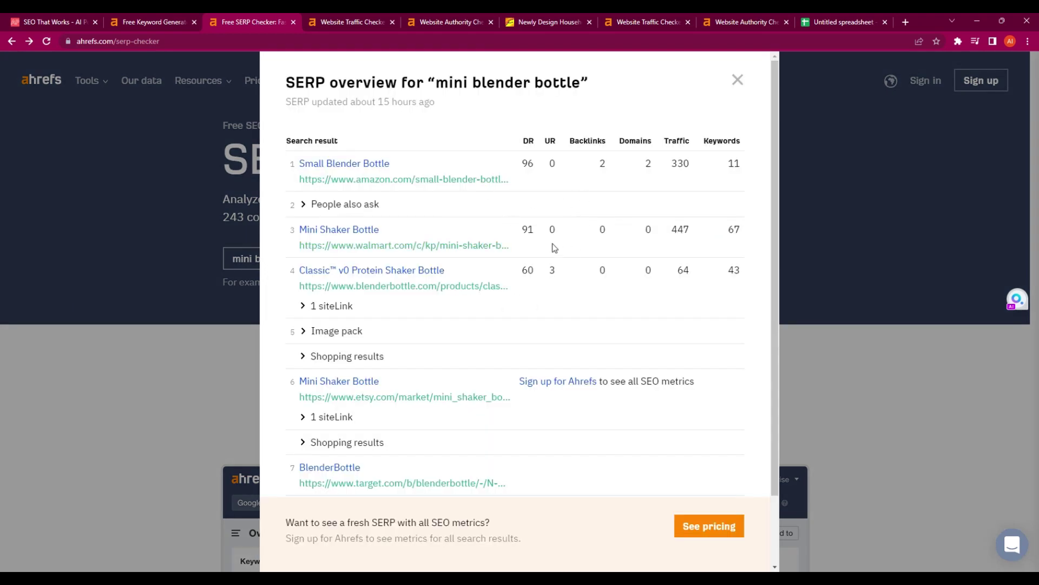
scroll(374, 329, down, 1)
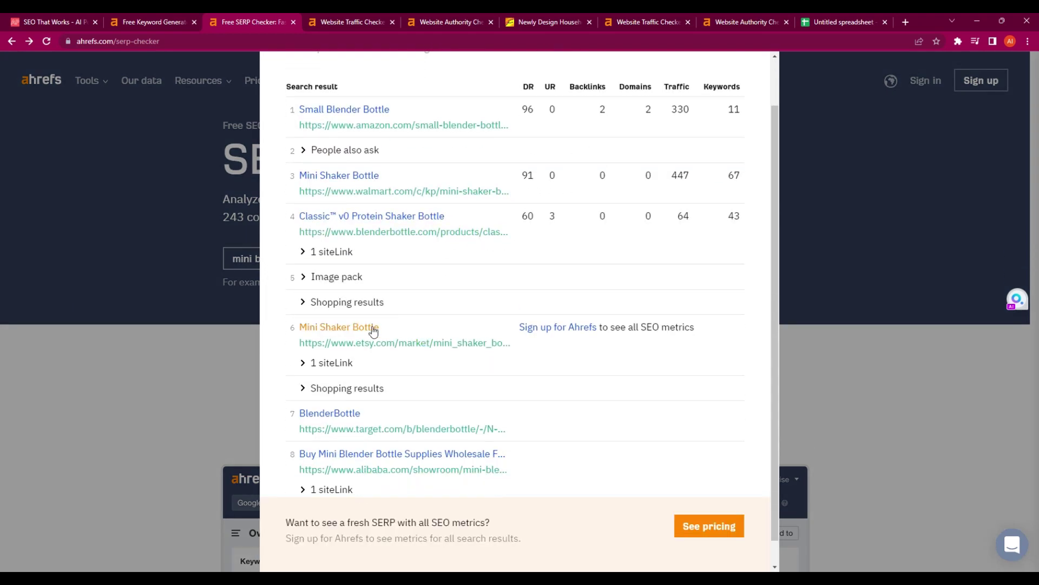
scroll(364, 231, up, 1)
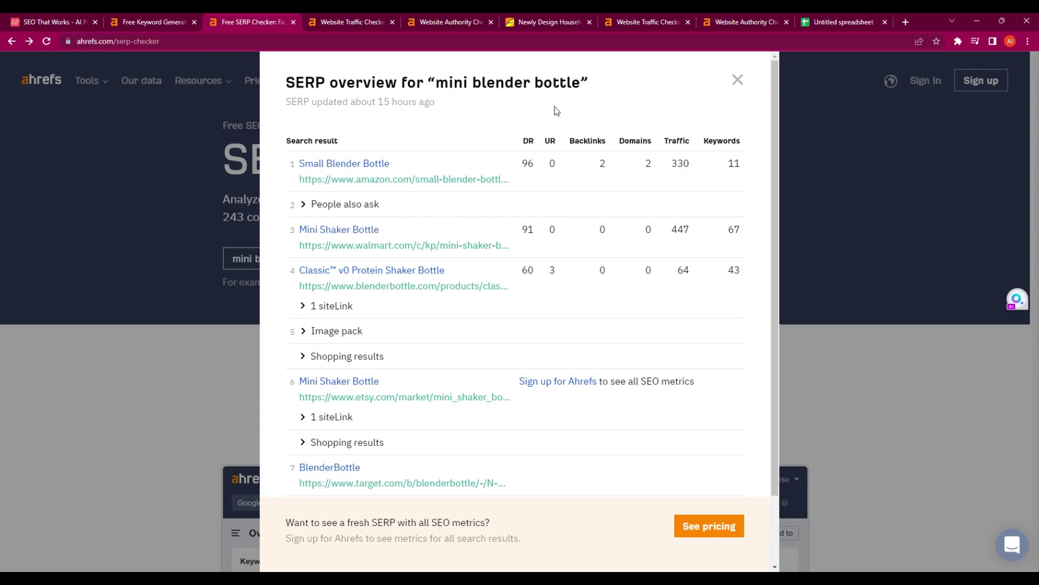
click(737, 81)
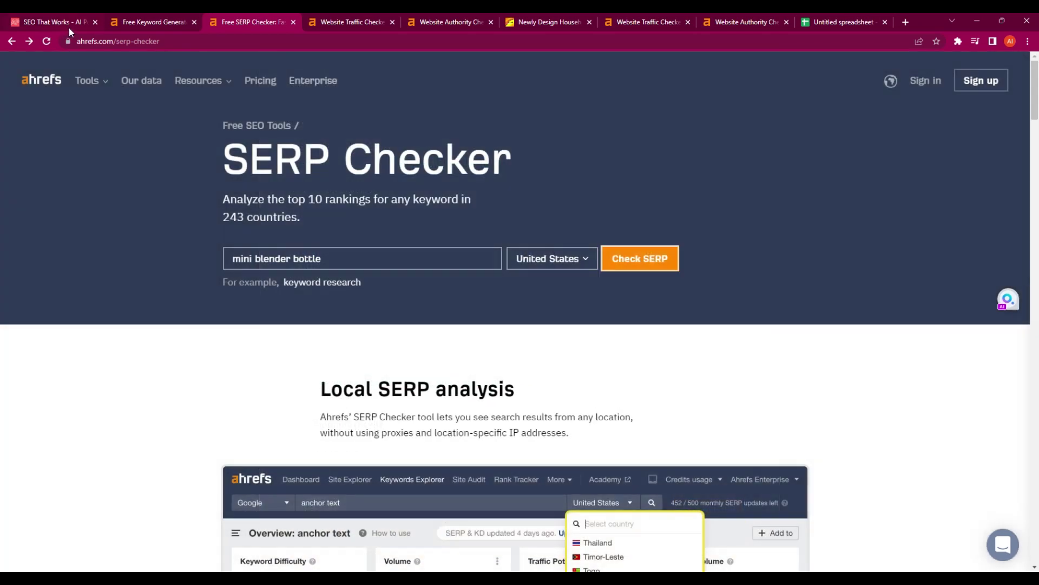
click(145, 25)
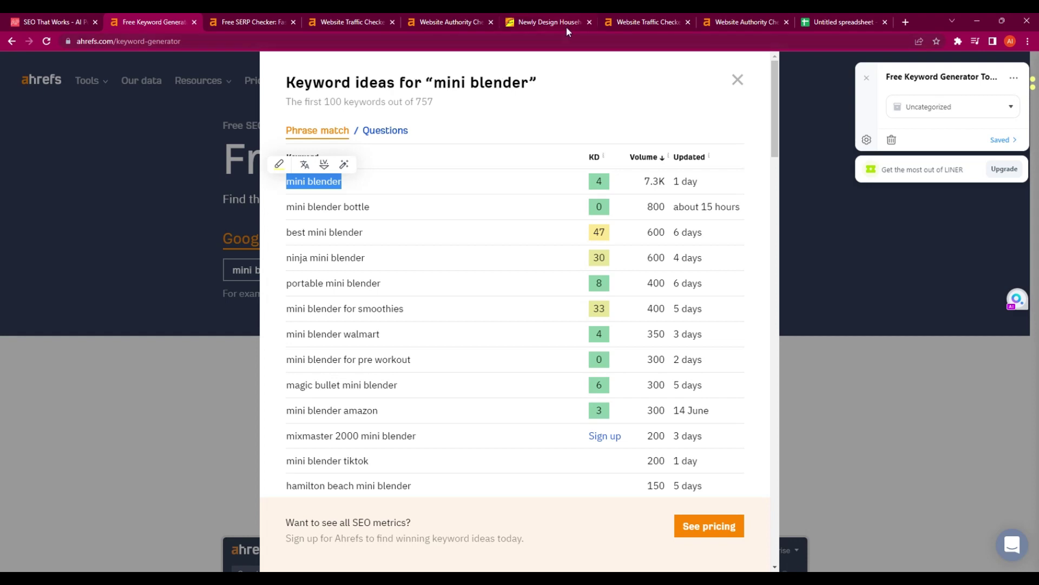
click(648, 22)
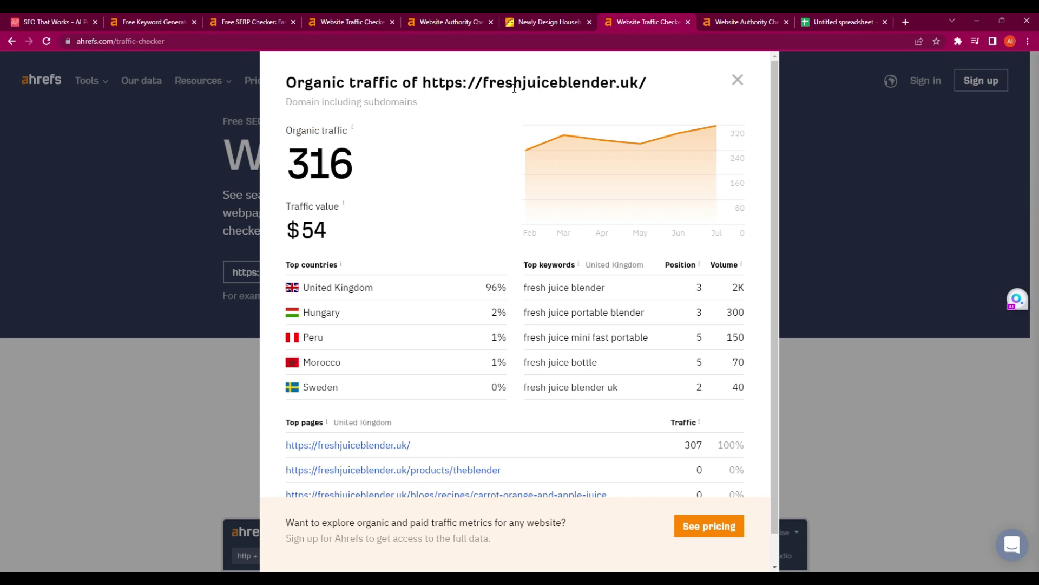
drag(425, 87, 676, 82)
key(ctrl+c)
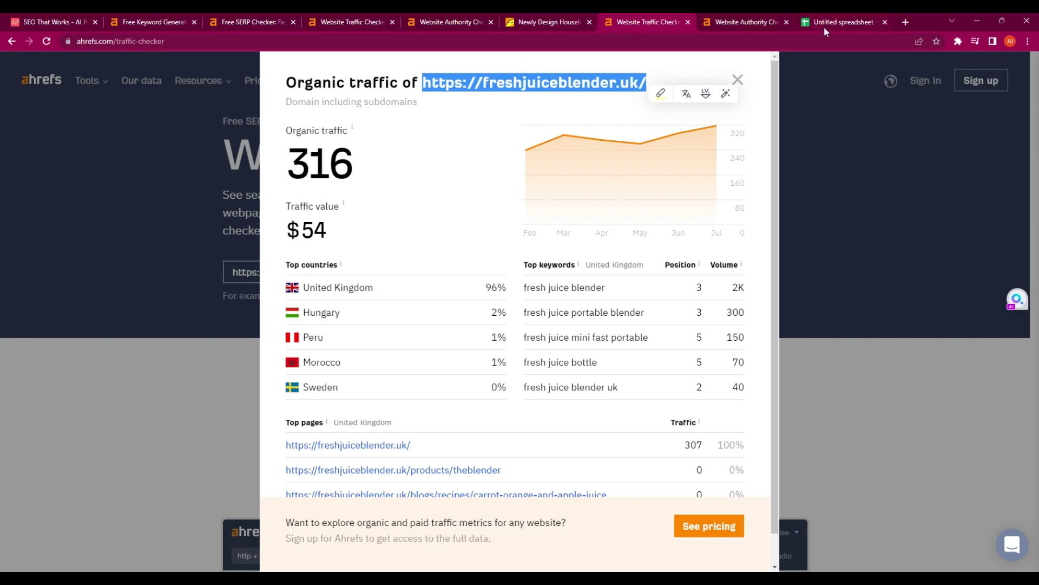
click(739, 24)
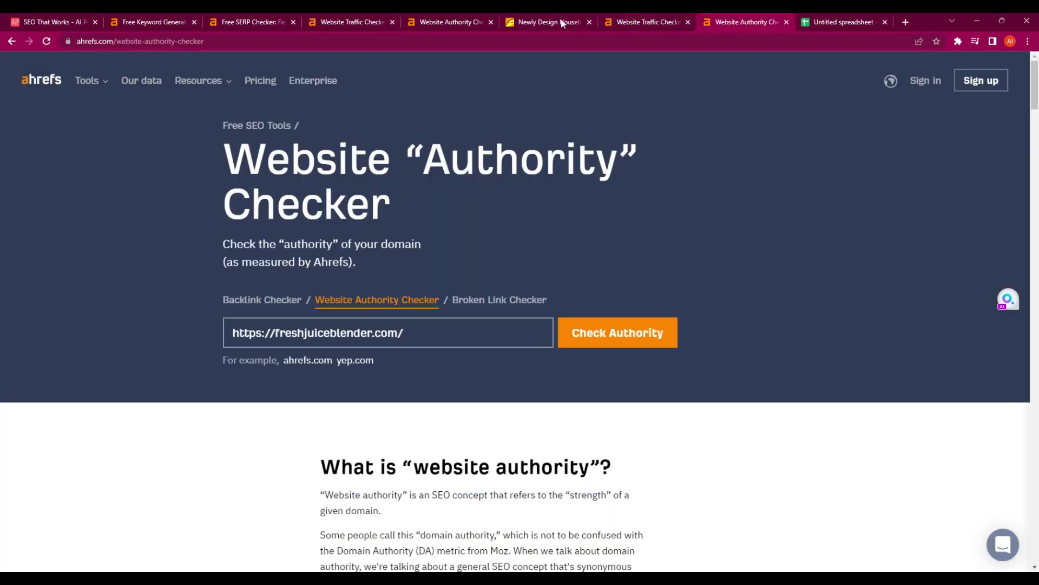
click(457, 43)
key(ctrl+v)
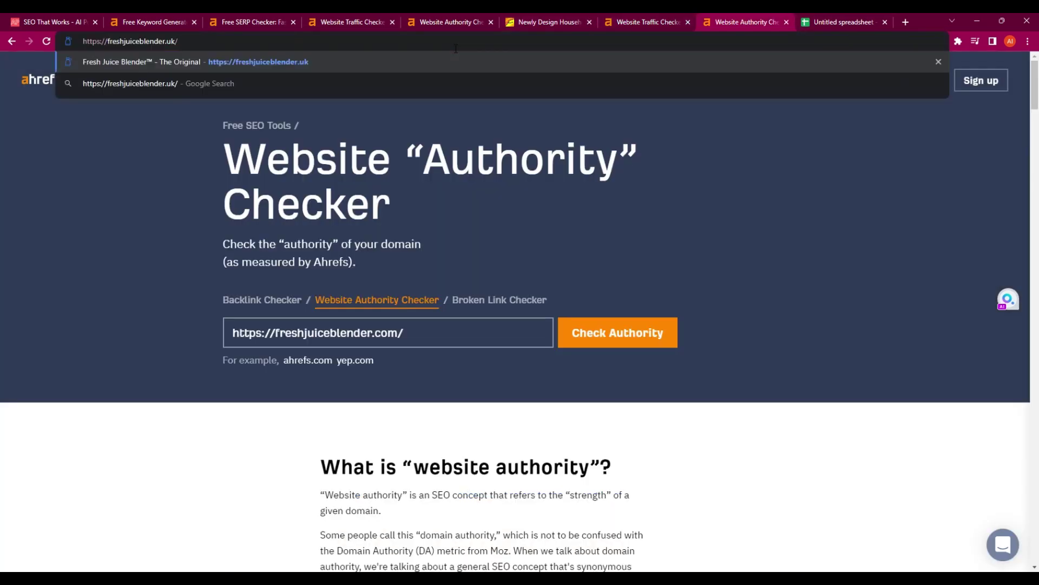
key(Return)
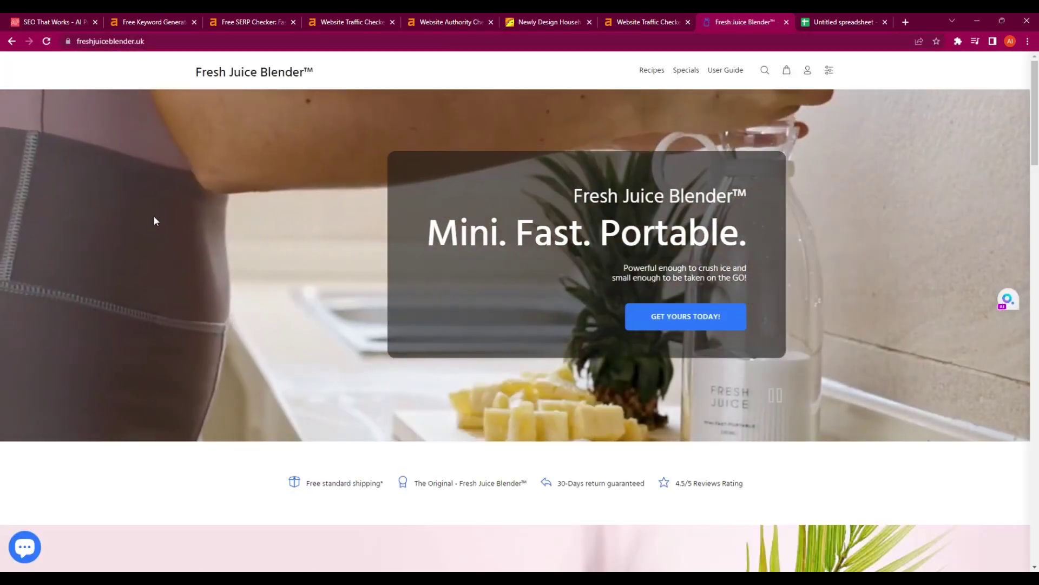
scroll(620, 259, down, 4)
scroll(382, 285, down, 5)
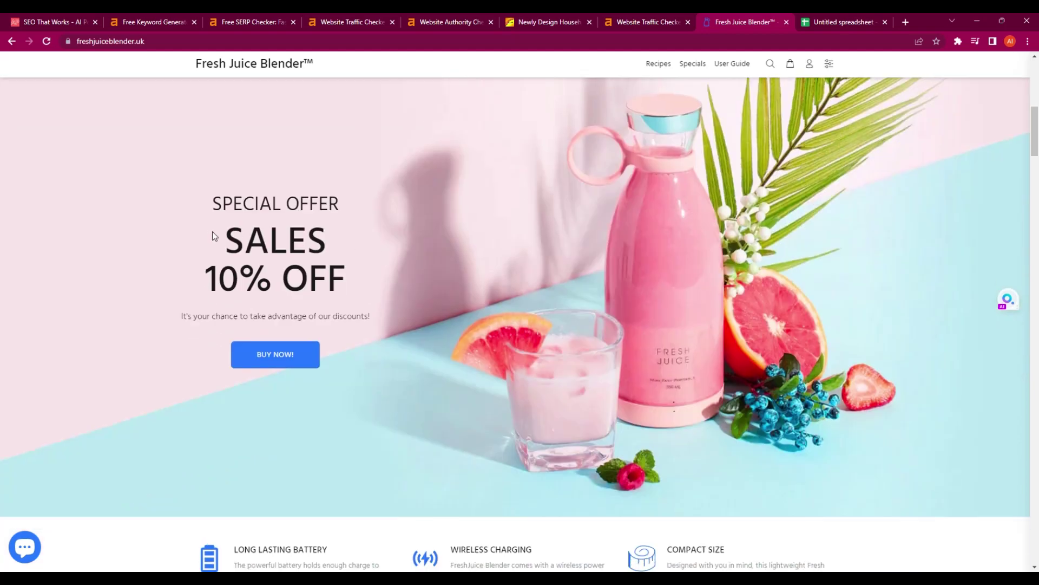
click(161, 42)
click(161, 42)
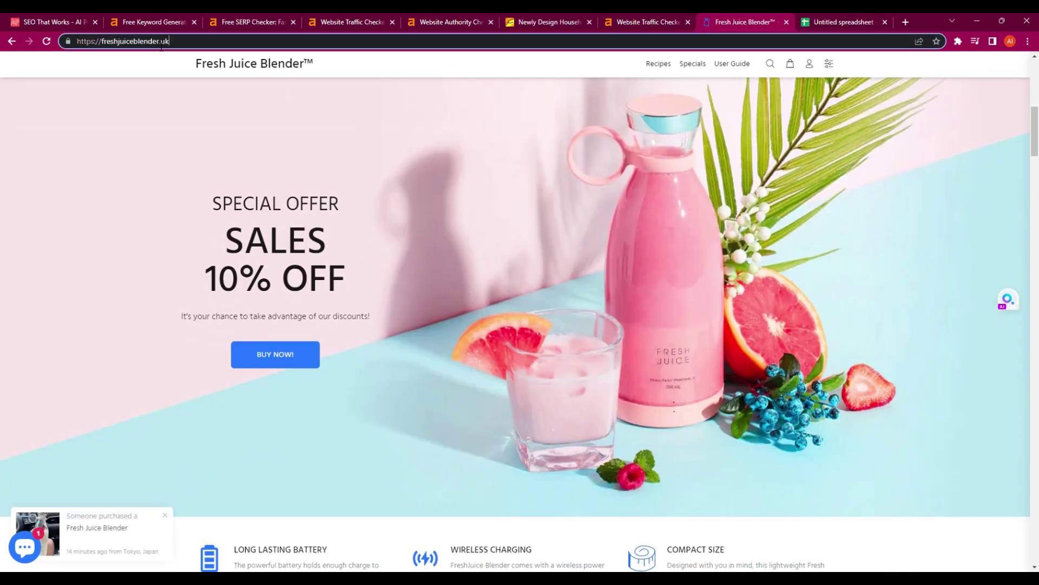
key(BackSpace)
key(BackSpace)
text(com)
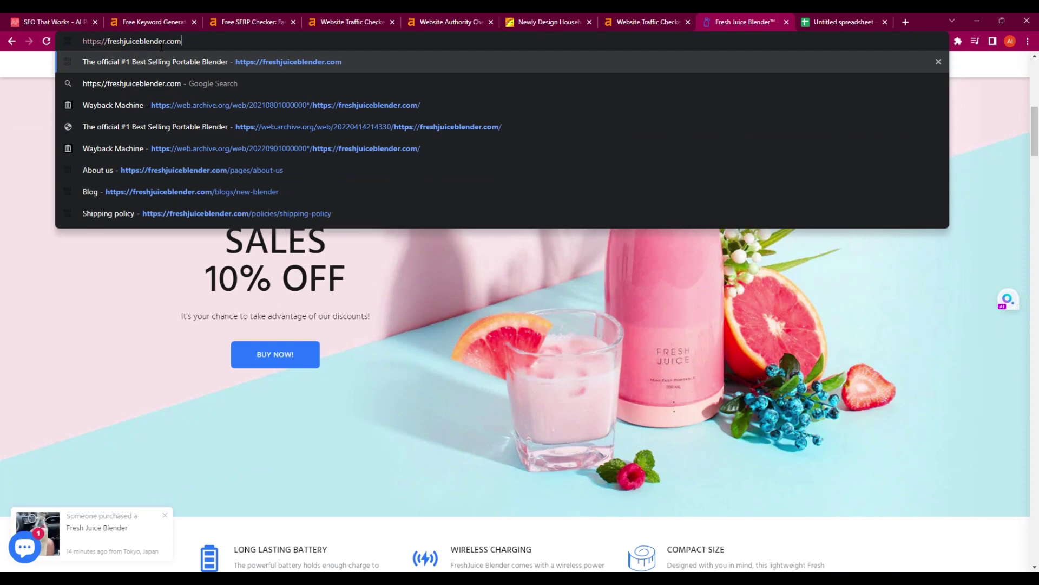
key(Return)
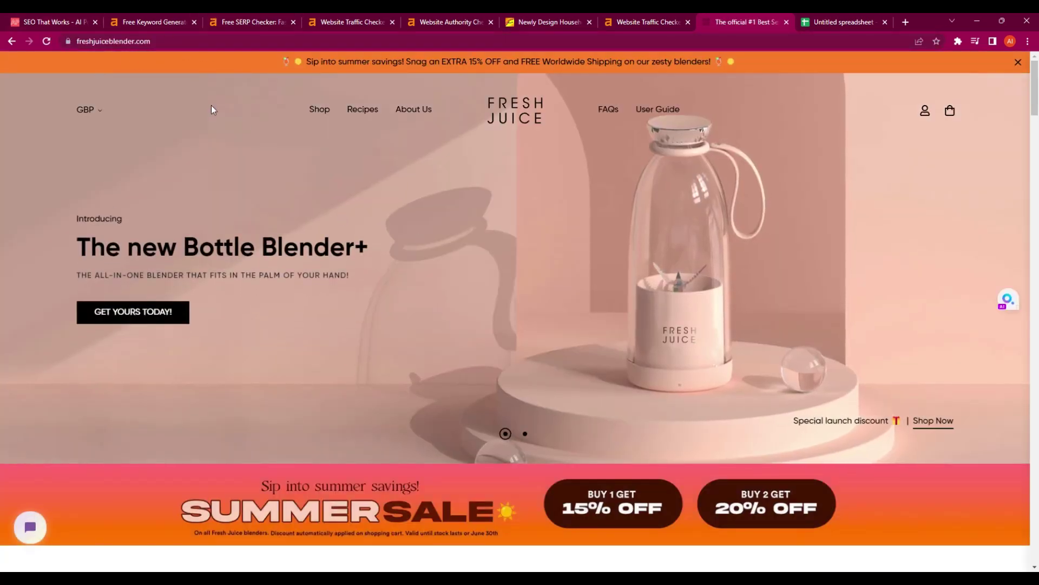
scroll(334, 256, down, 20)
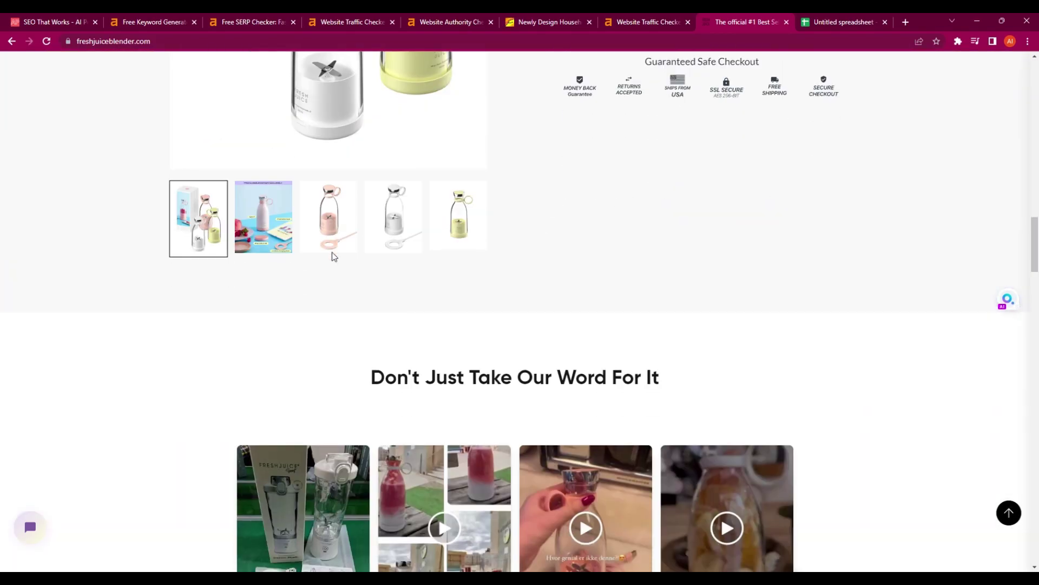
scroll(334, 254, down, 20)
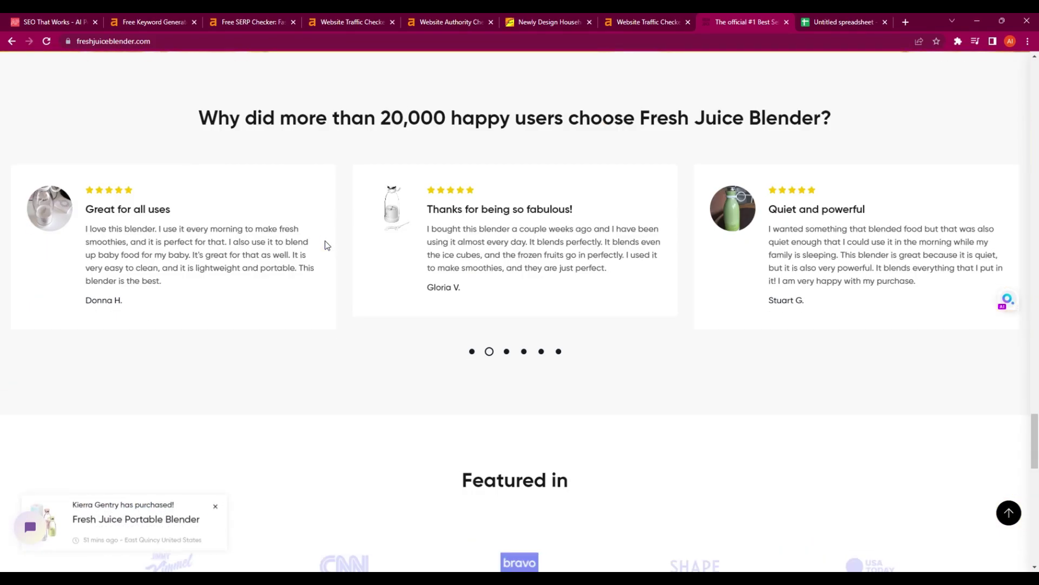
scroll(327, 245, down, 12)
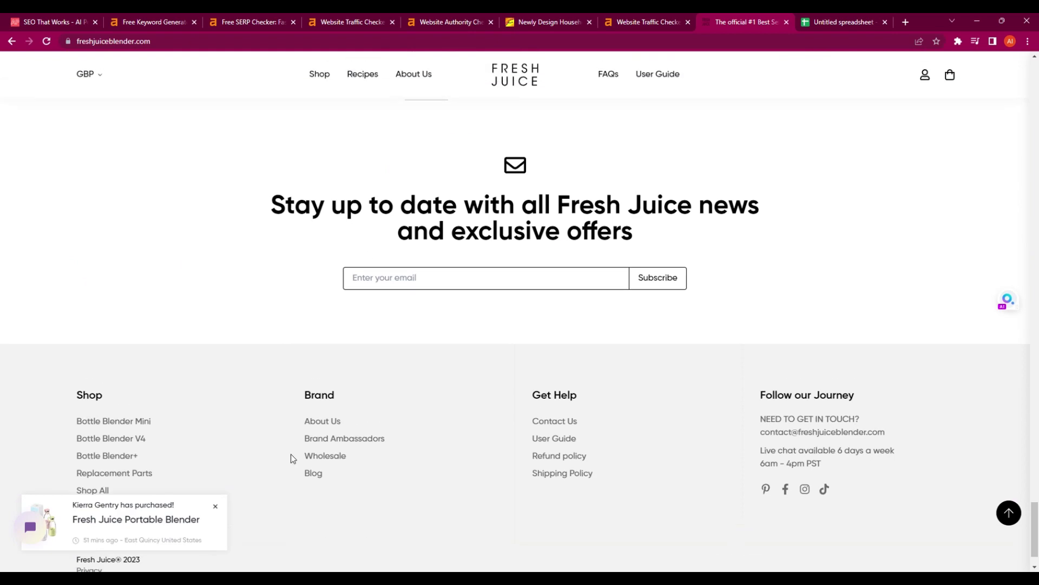
Step: Open the Fresh Juice About Us page and read the brand's story, promise and vision
click(333, 426)
scroll(396, 287, down, 10)
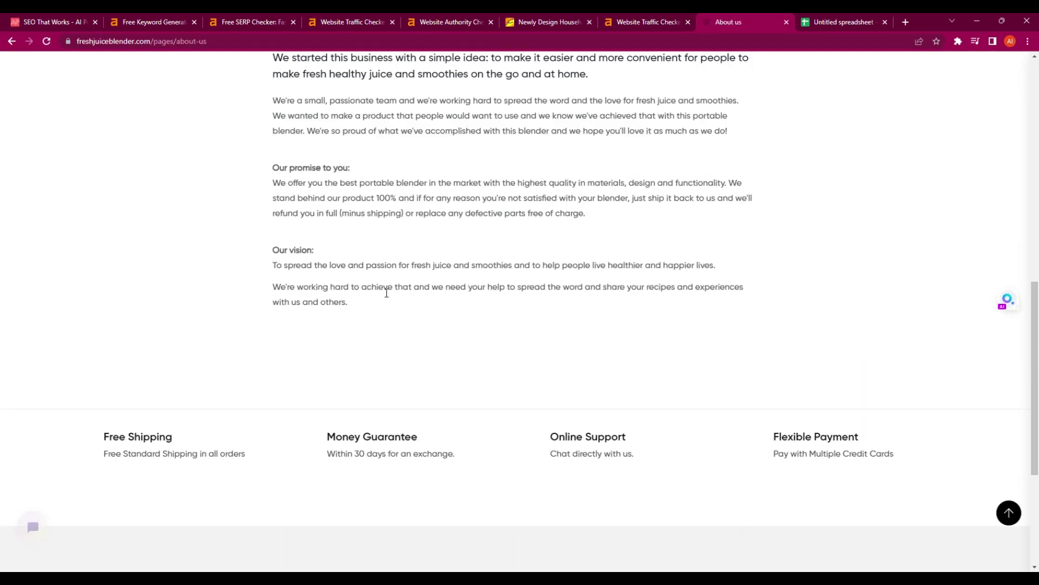
scroll(387, 293, up, 4)
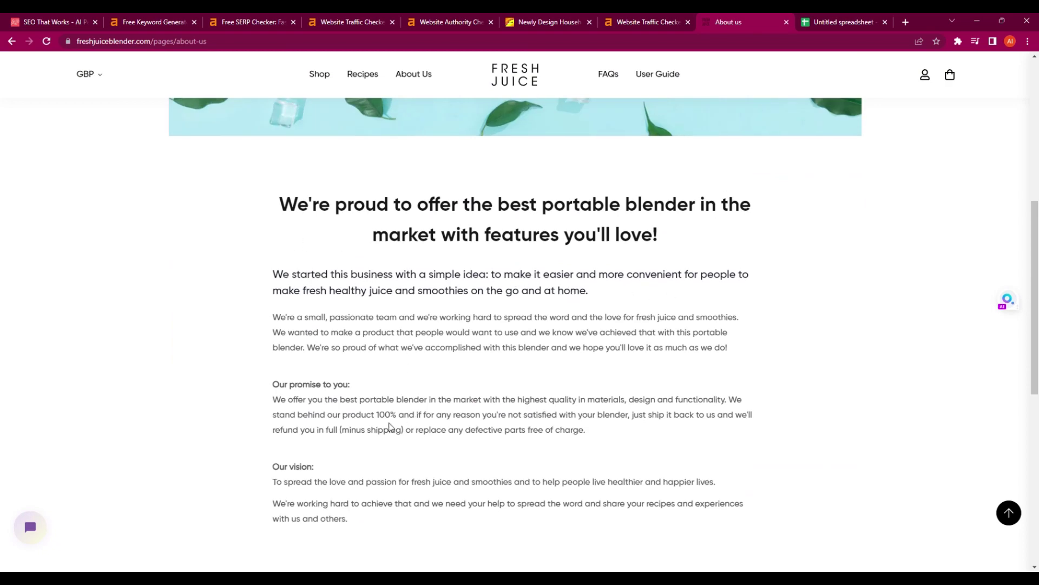
scroll(487, 378, up, 7)
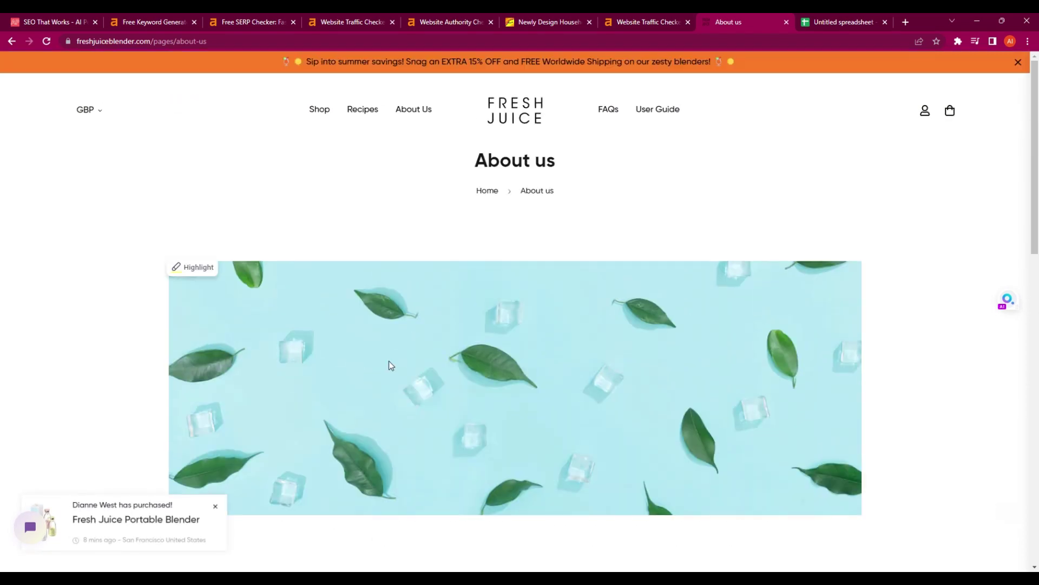
scroll(539, 357, down, 10)
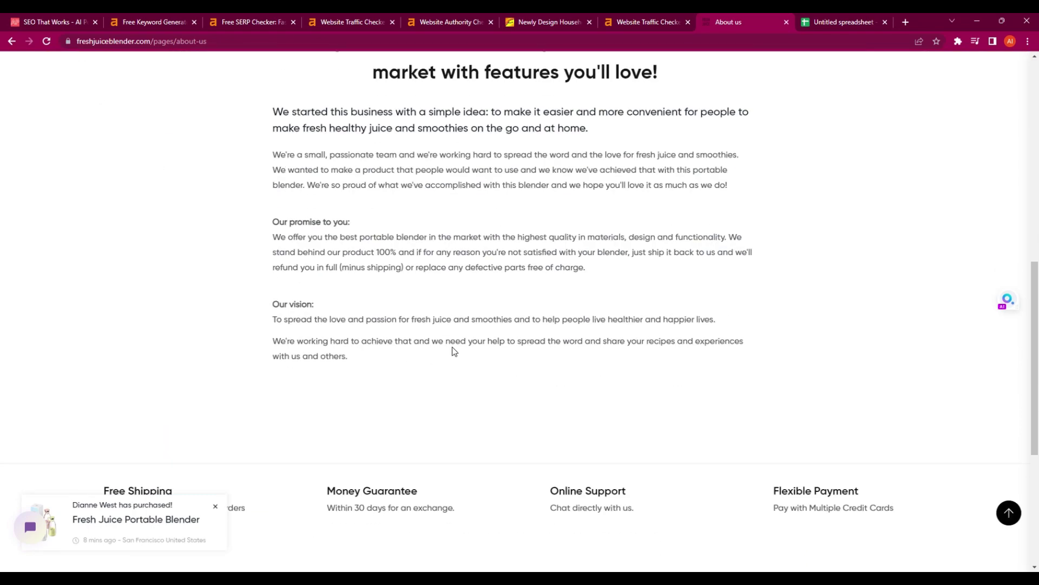
scroll(484, 363, down, 5)
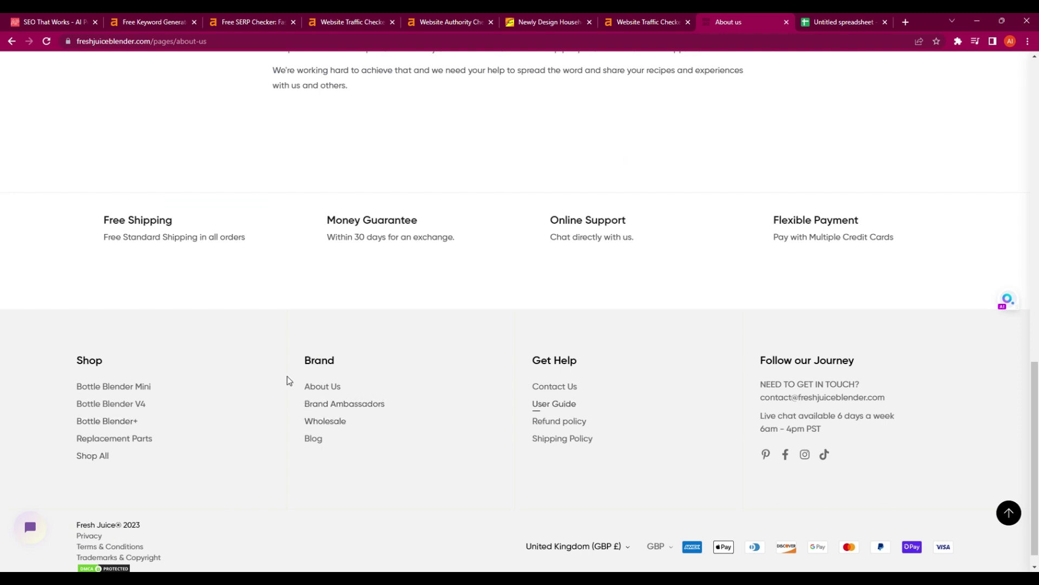
Step: Examine the posts on the Fresh Juice blog page and return to the keyword ideas for "mini blender"
click(318, 444)
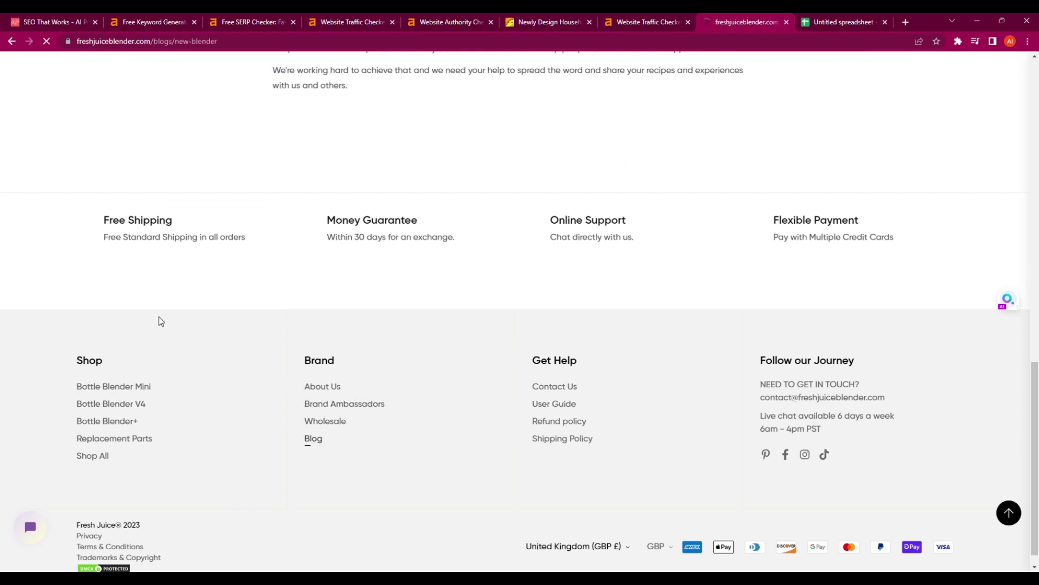
scroll(411, 287, down, 4)
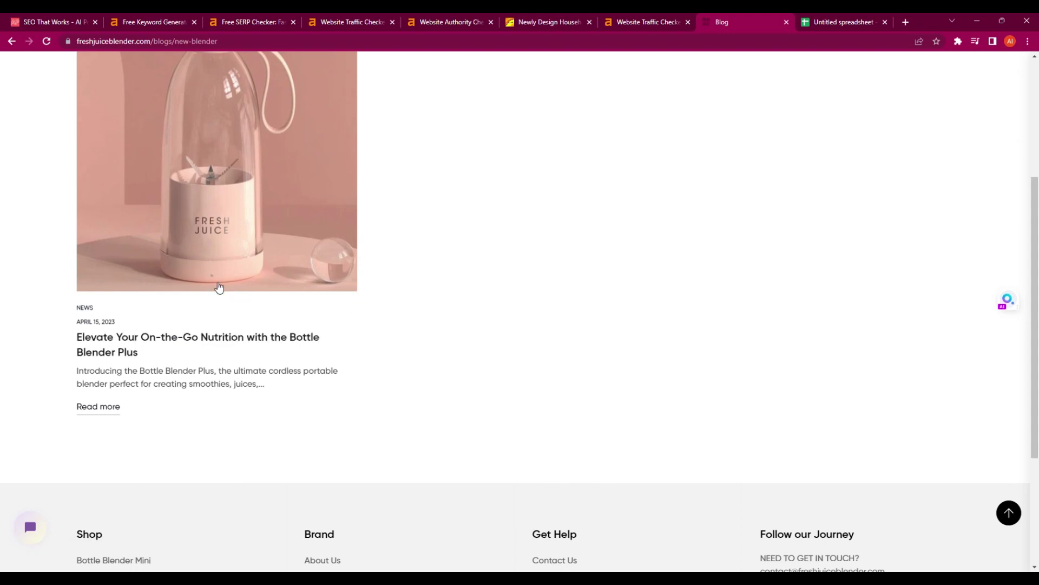
scroll(265, 364, up, 3)
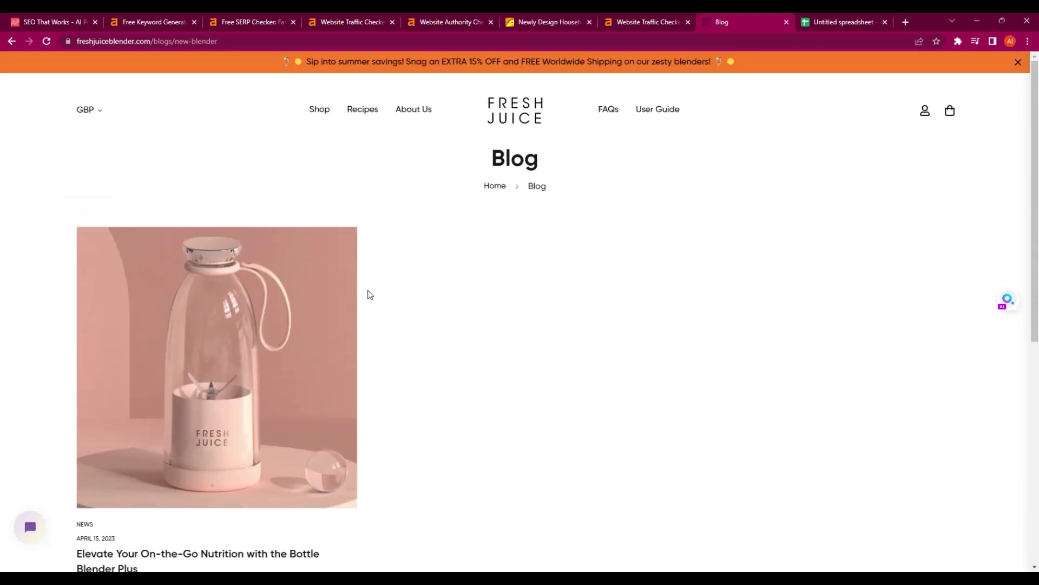
scroll(527, 292, down, 7)
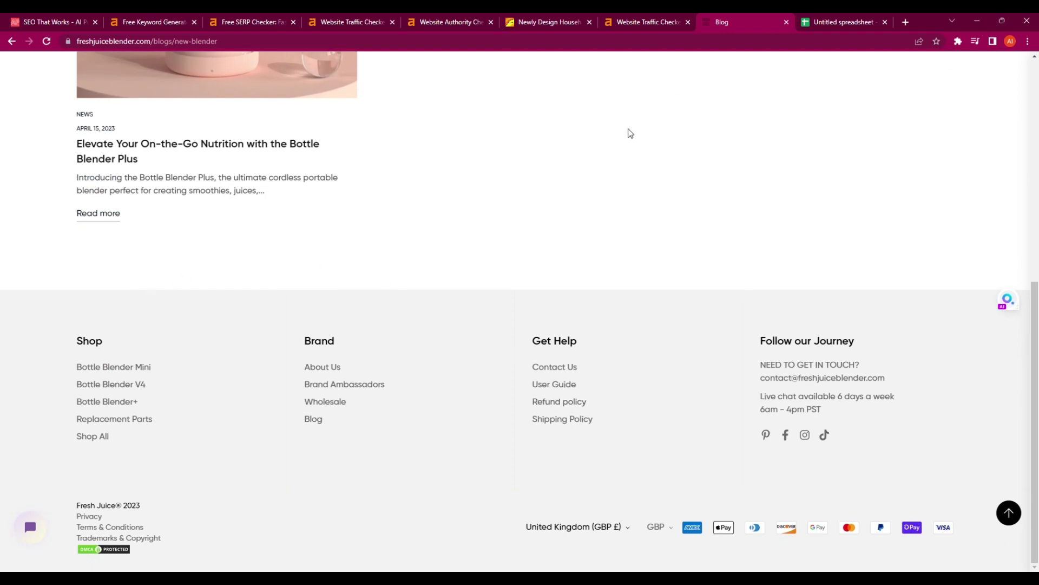
click(241, 21)
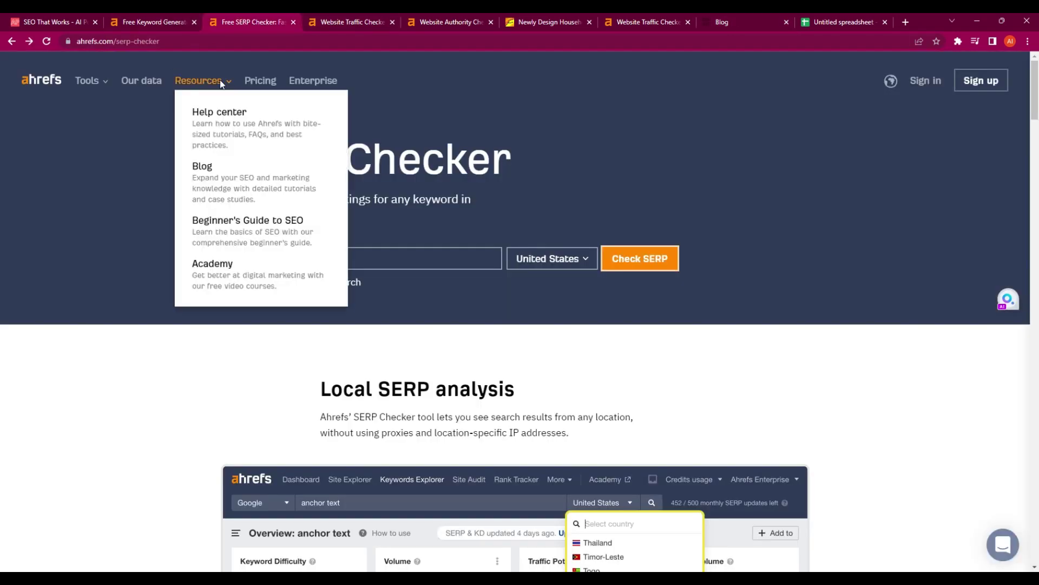
click(145, 26)
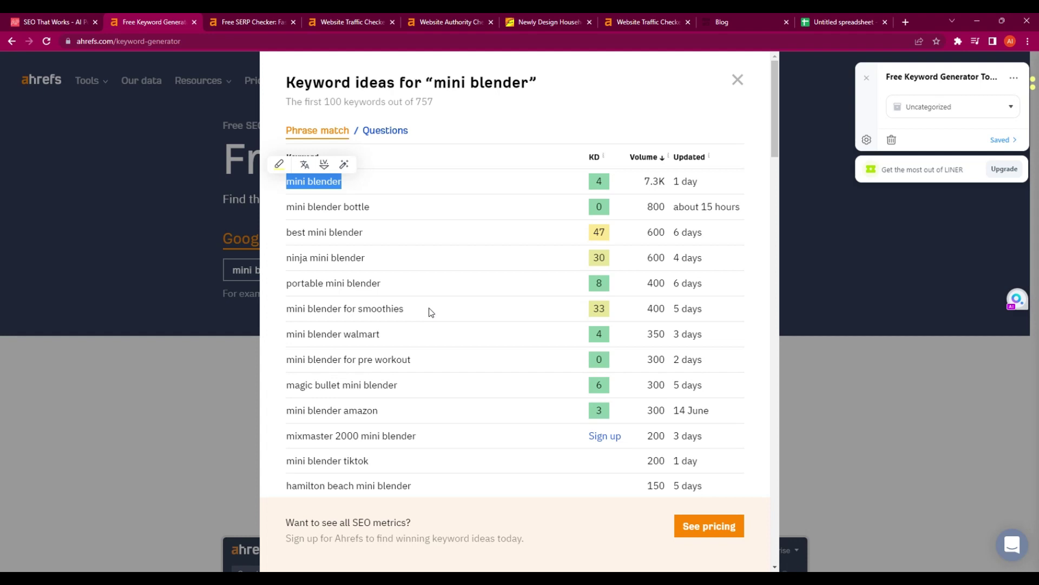
Step: Switch to the AI Pending site, open its ChatGPT Prompt page and look over the prompt form and categories
click(237, 23)
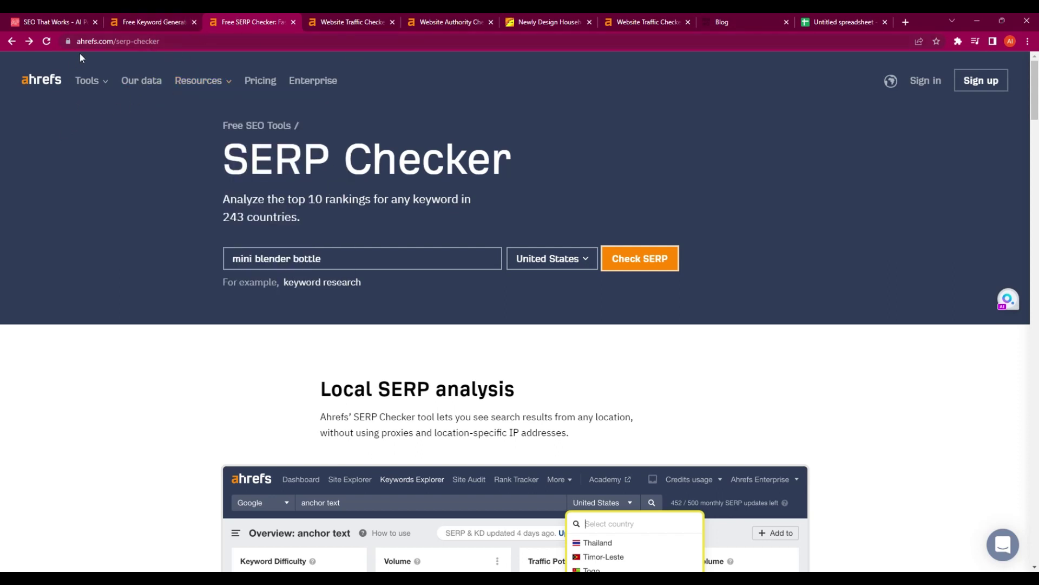
click(54, 22)
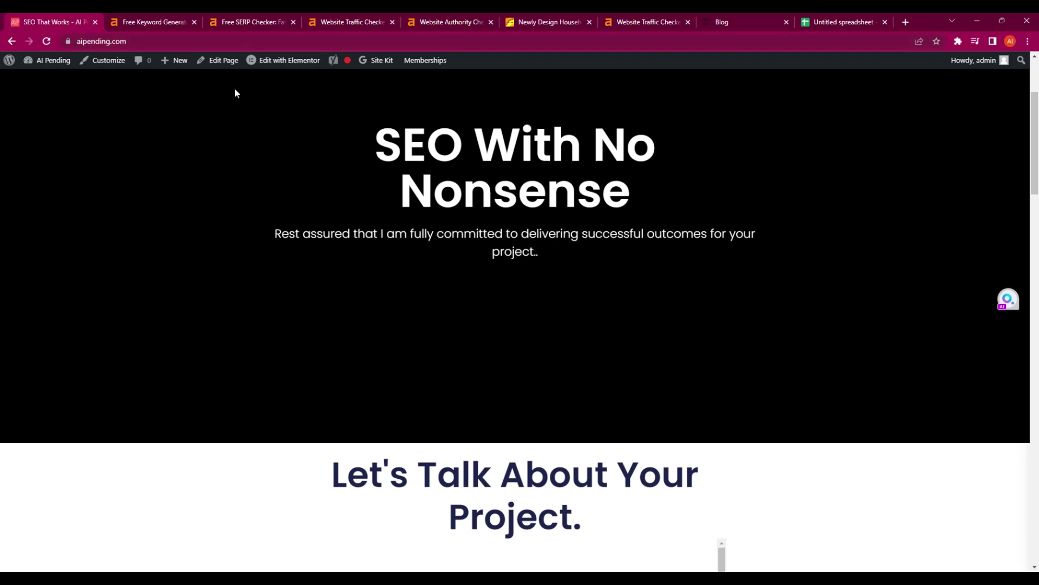
scroll(796, 199, up, 3)
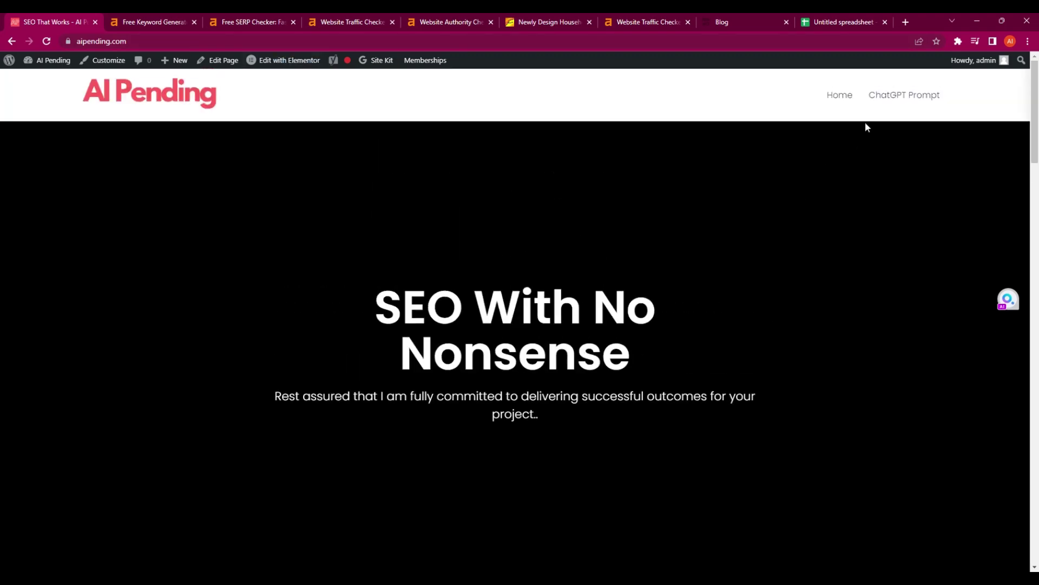
click(878, 101)
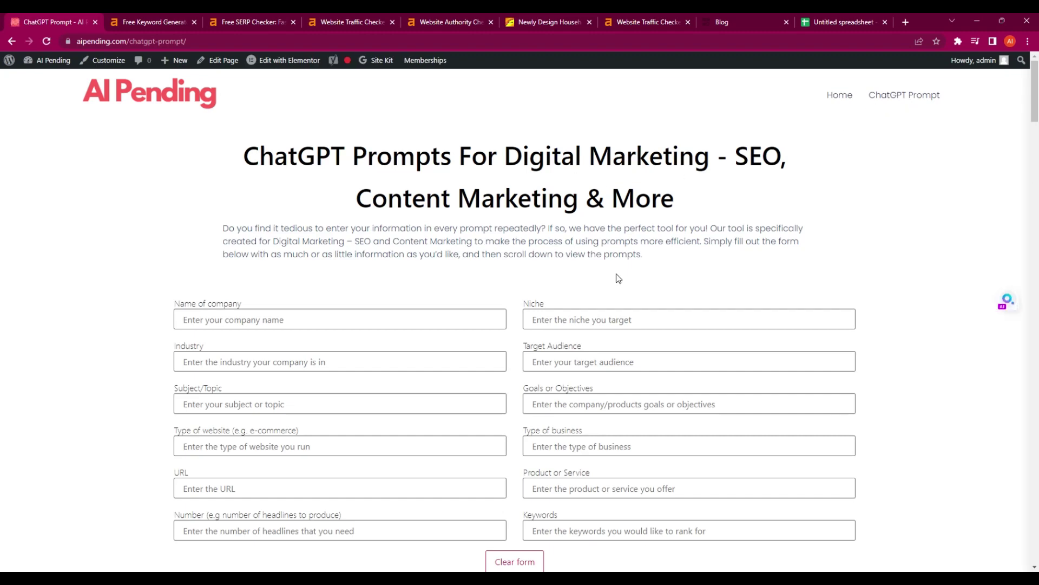
scroll(271, 371, down, 2)
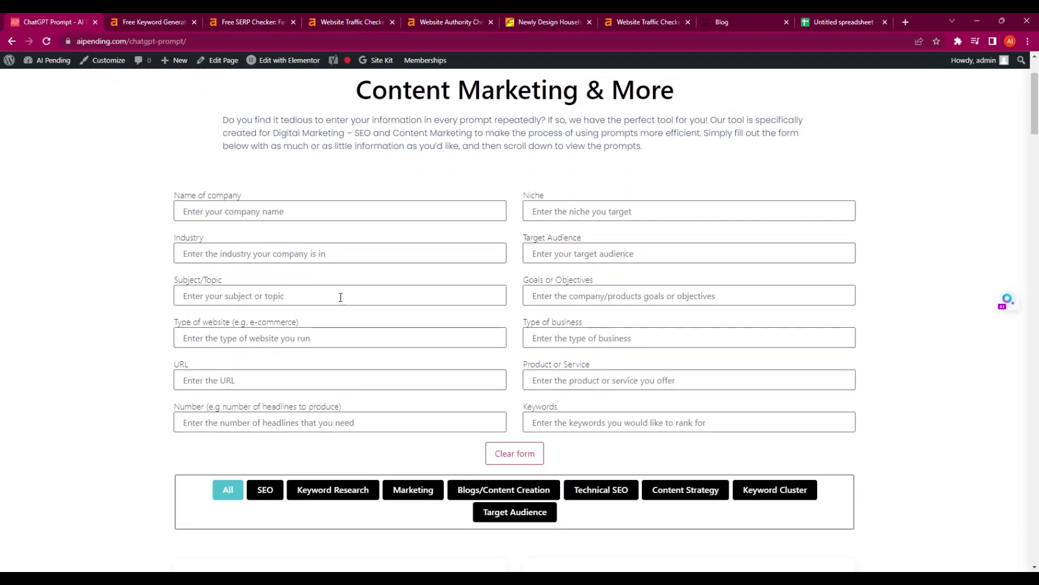
scroll(401, 325, up, 2)
scroll(324, 311, down, 5)
scroll(531, 305, up, 4)
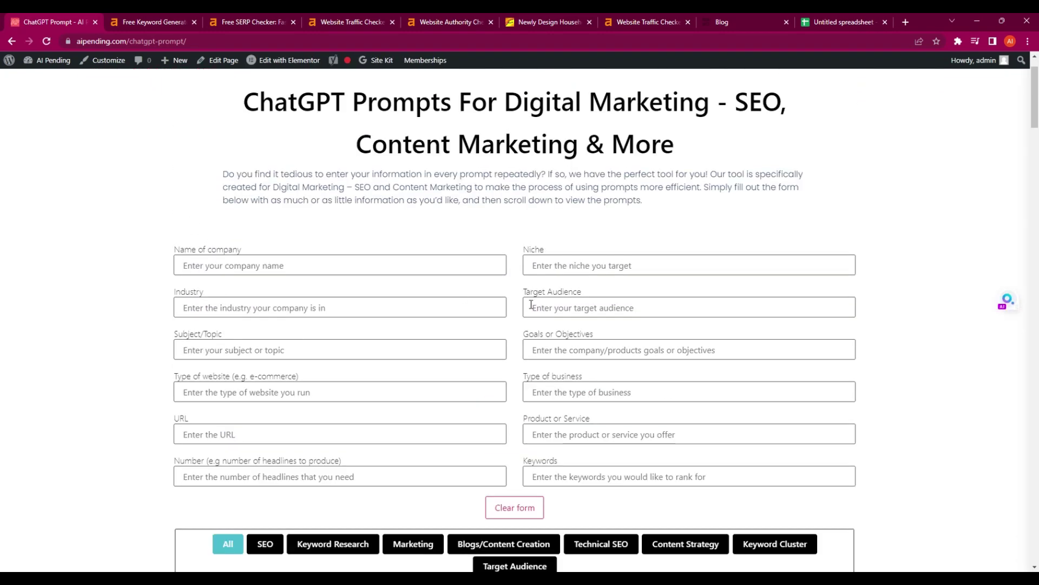
Step: Enter "r" as company name, niche, target audience, goals, subject/topic and type of website in the prompt form
click(253, 270)
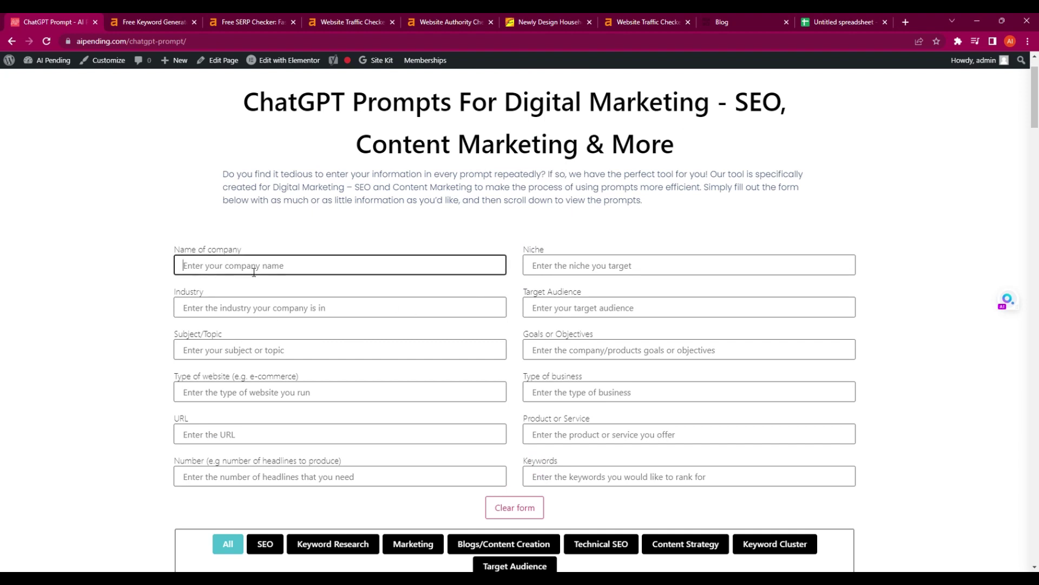
text(r)
click(598, 269)
text(r)
click(562, 313)
text(r)
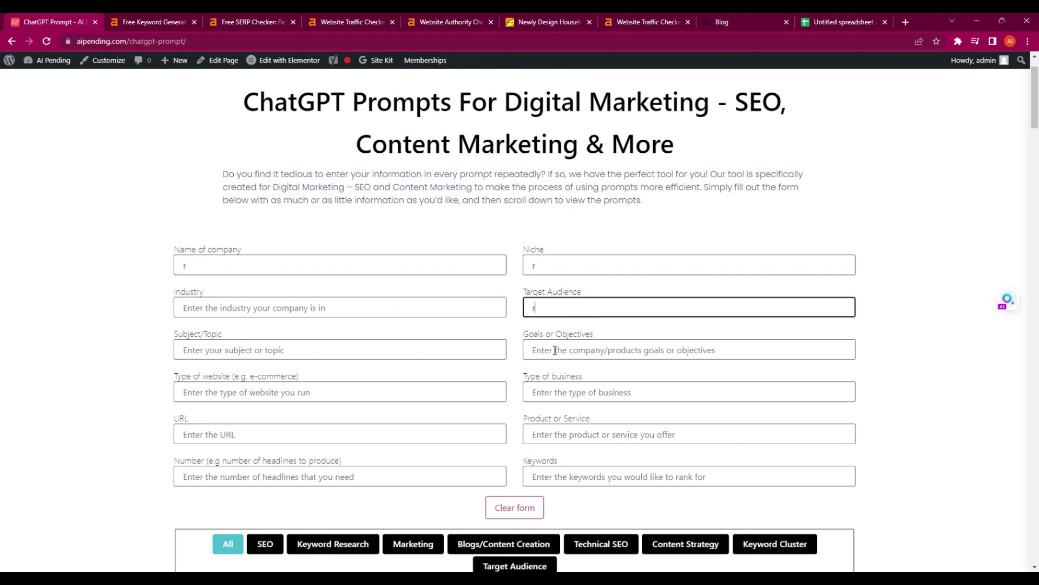
click(549, 358)
text(r)
click(272, 350)
text(r)
click(211, 392)
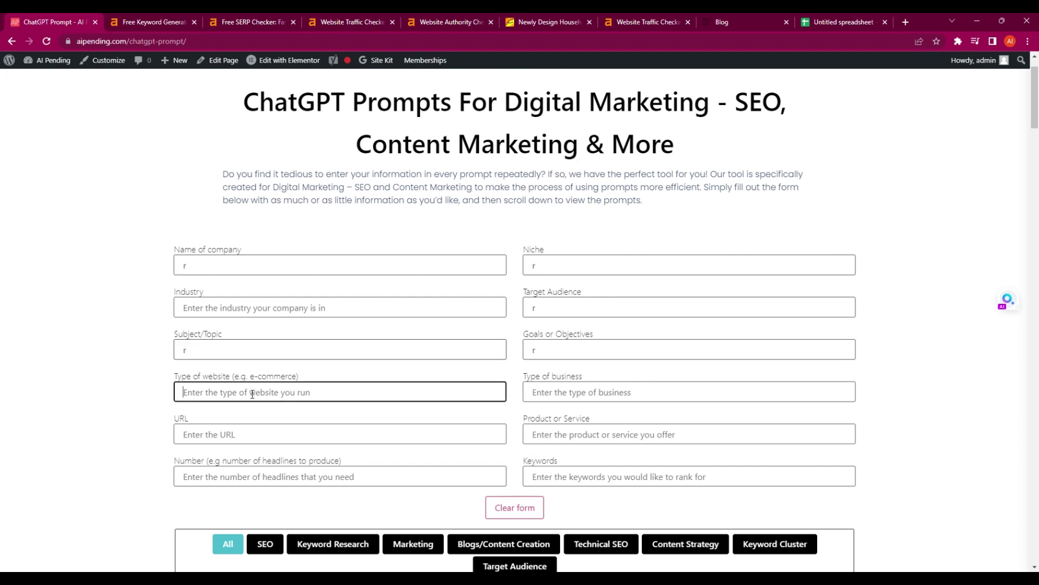
text(r)
Step: Look through the SEO prompts below the form to see how the entered details are inserted
scroll(528, 342, down, 4)
scroll(727, 279, down, 2)
scroll(332, 175, up, 4)
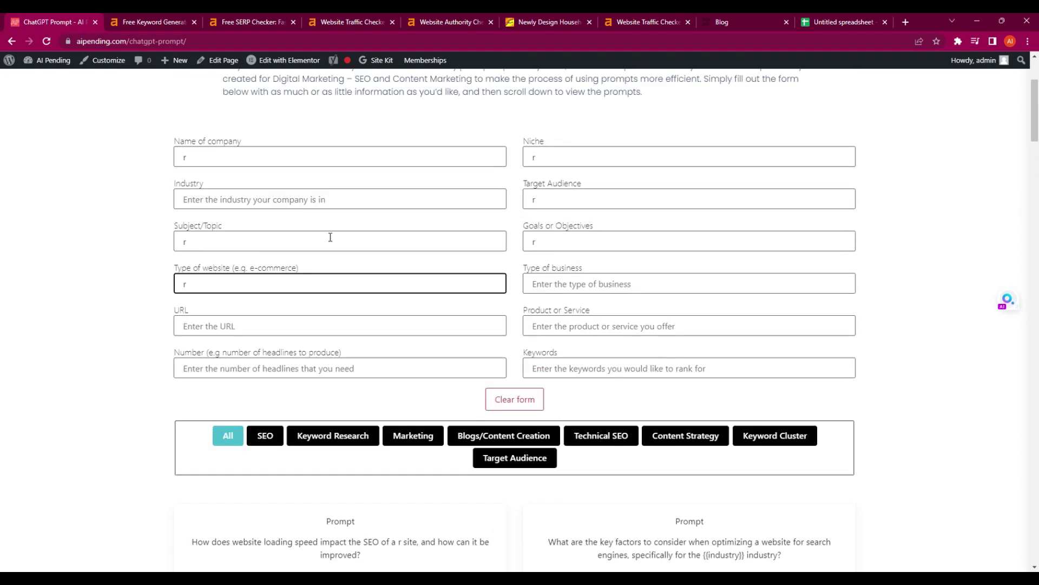
scroll(475, 318, down, 4)
scroll(474, 318, down, 4)
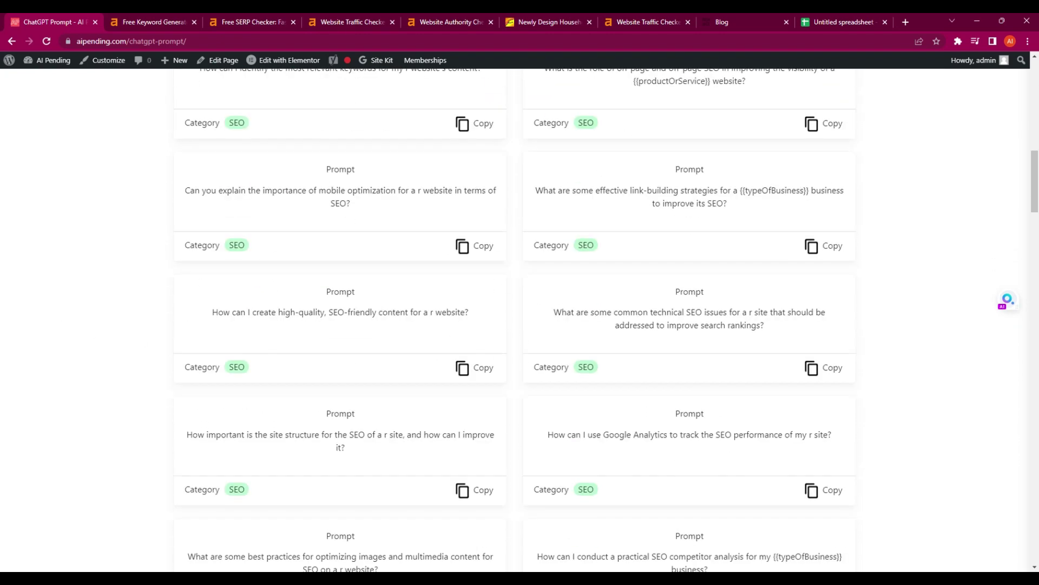
scroll(942, 374, up, 4)
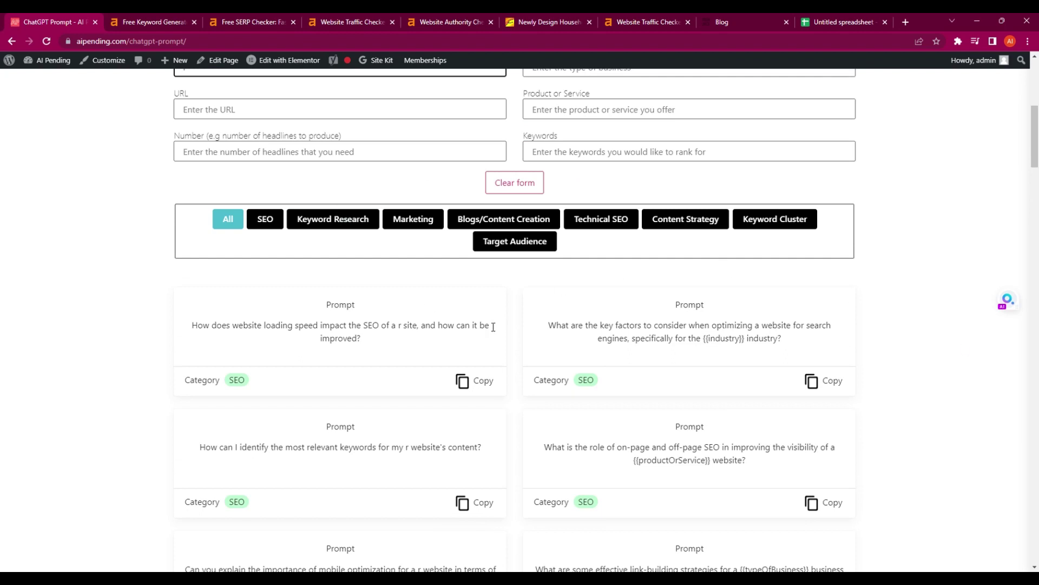
Step: Filter the prompts by Content Strategy, Keyword Cluster and finally Marketing, and read the Marketing prompts
click(685, 219)
click(759, 224)
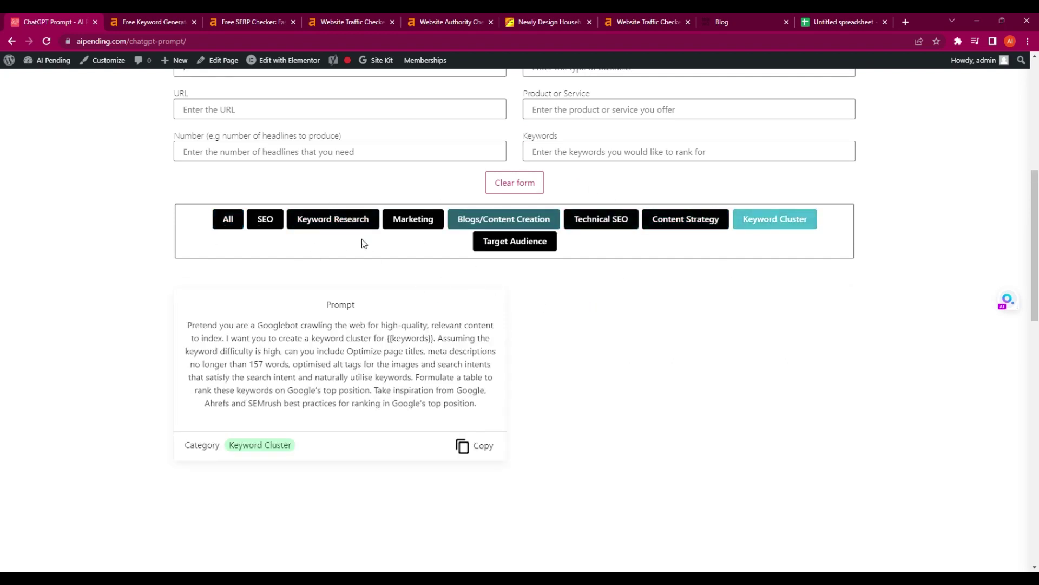
click(405, 228)
scroll(315, 279, down, 3)
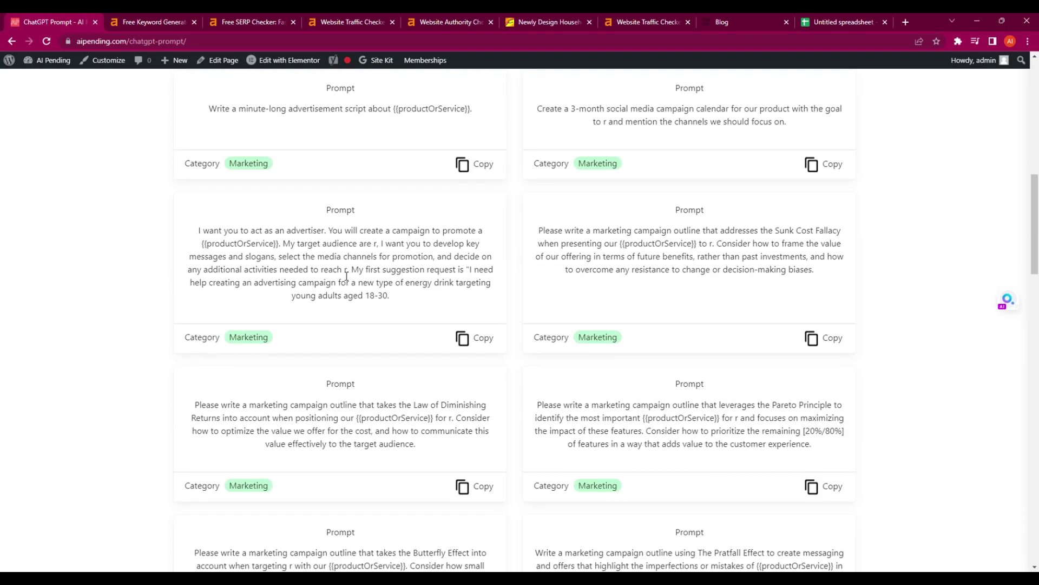
scroll(361, 333, up, 2)
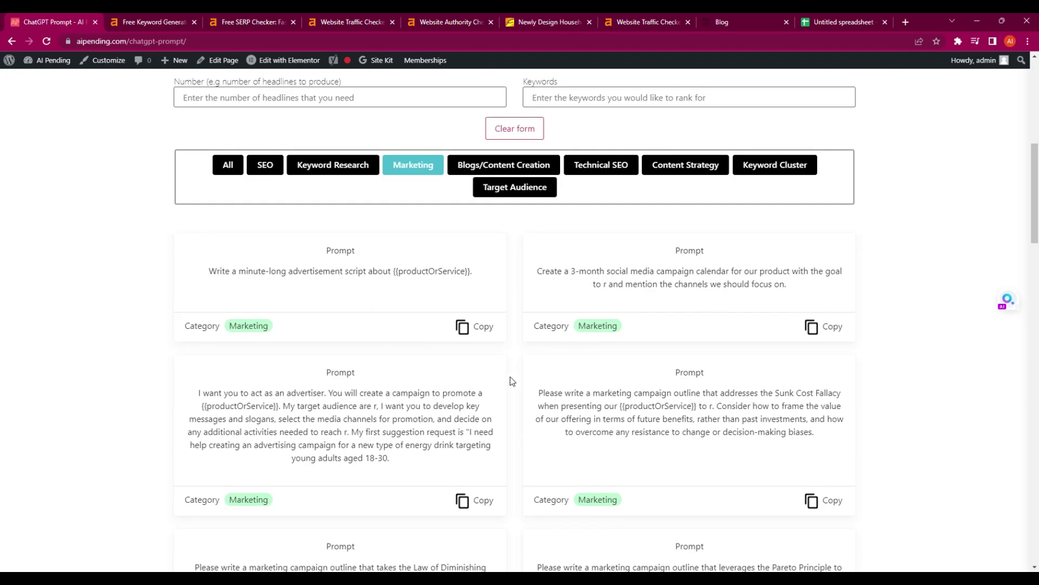
scroll(395, 351, up, 4)
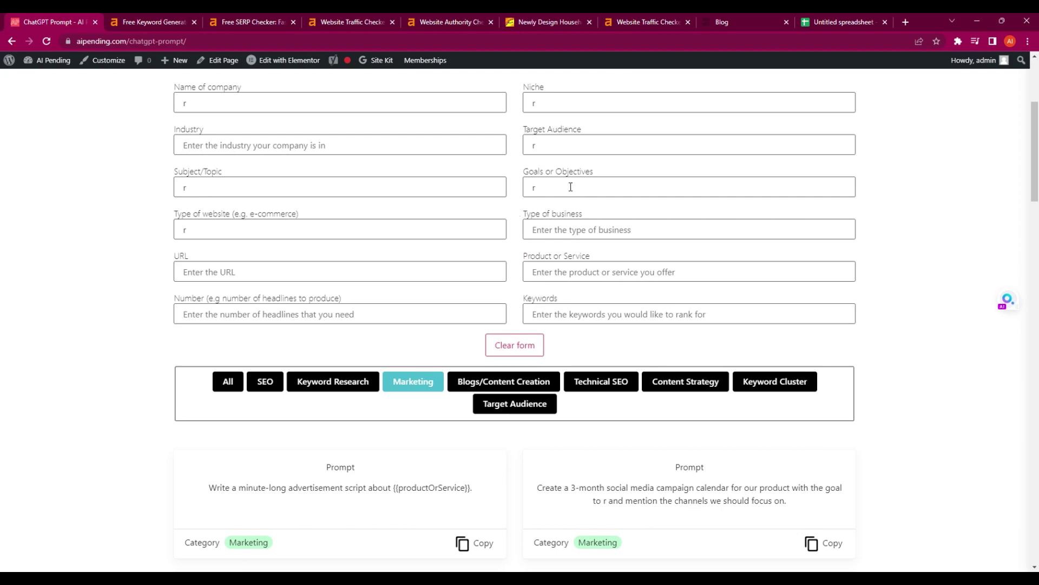
scroll(490, 251, down, 3)
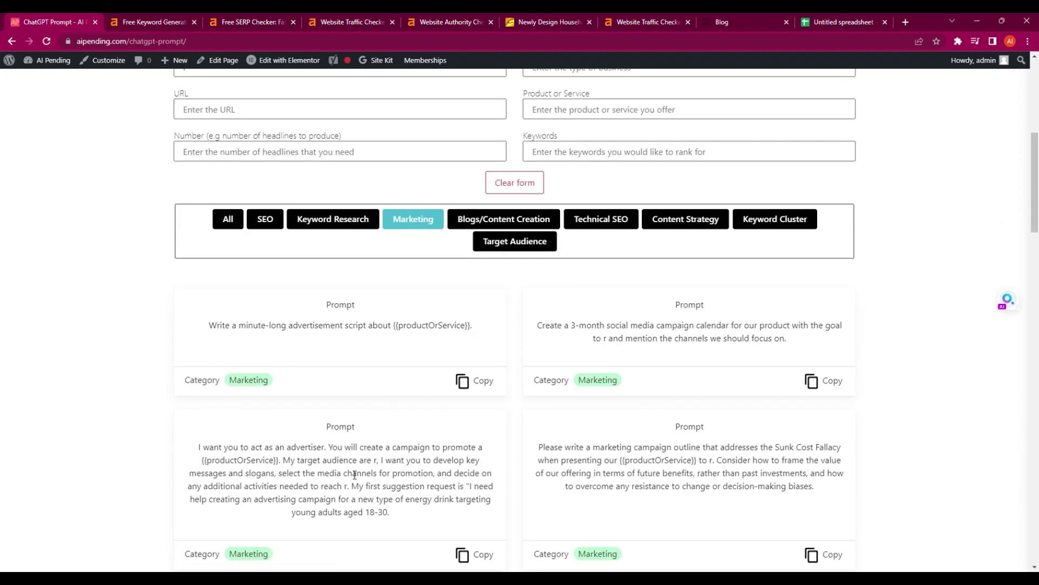
scroll(361, 429, down, 2)
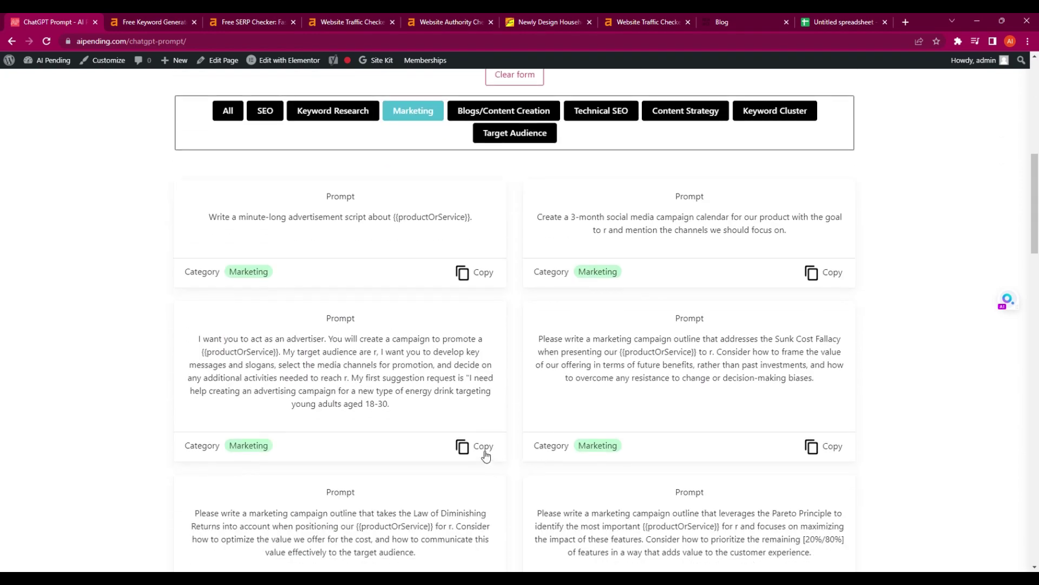
Step: Copy the Marketing prompt about acting as an advertiser and paste it into the Niche field in place of its entry
click(486, 454)
mouse_move(363, 64)
scroll(416, 385, up, 4)
scroll(416, 385, up, 2)
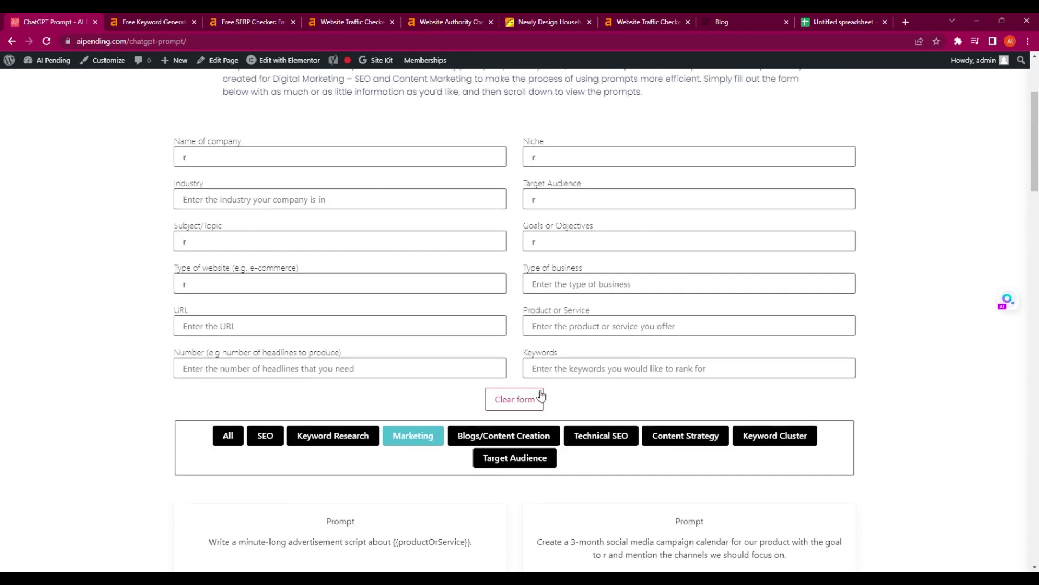
click(572, 163)
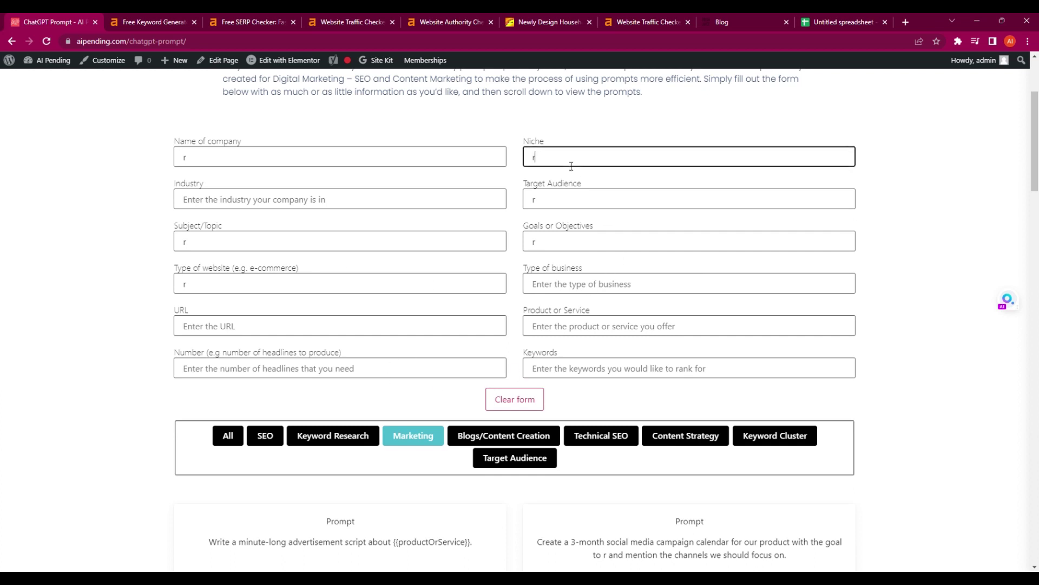
key(BackSpace)
key(ctrl+v)
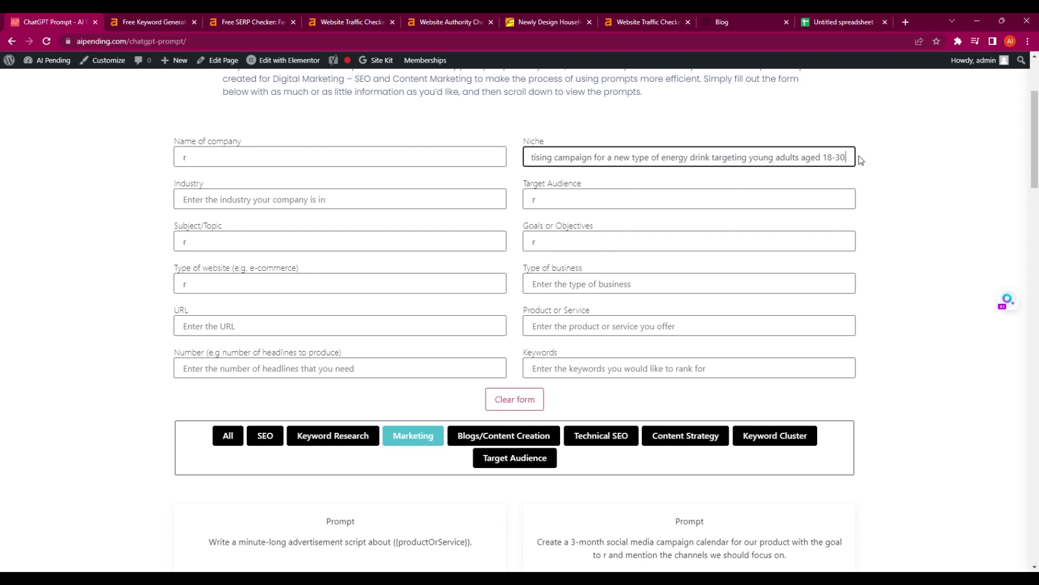
Step: Replace the Niche text with "blender" and enter the same word in the Keywords field
drag(855, 159, 76, 151)
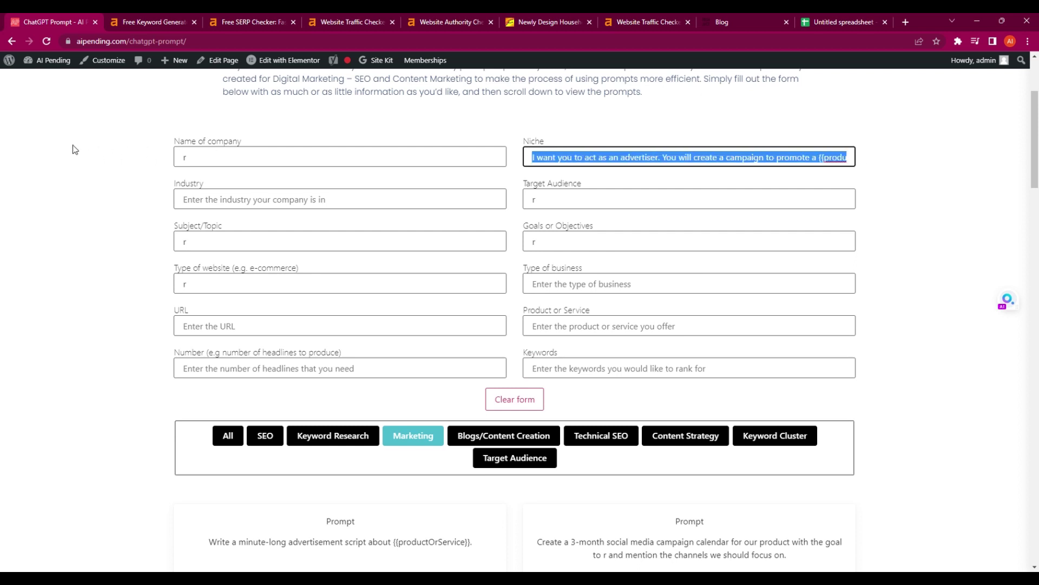
key(BackSpace)
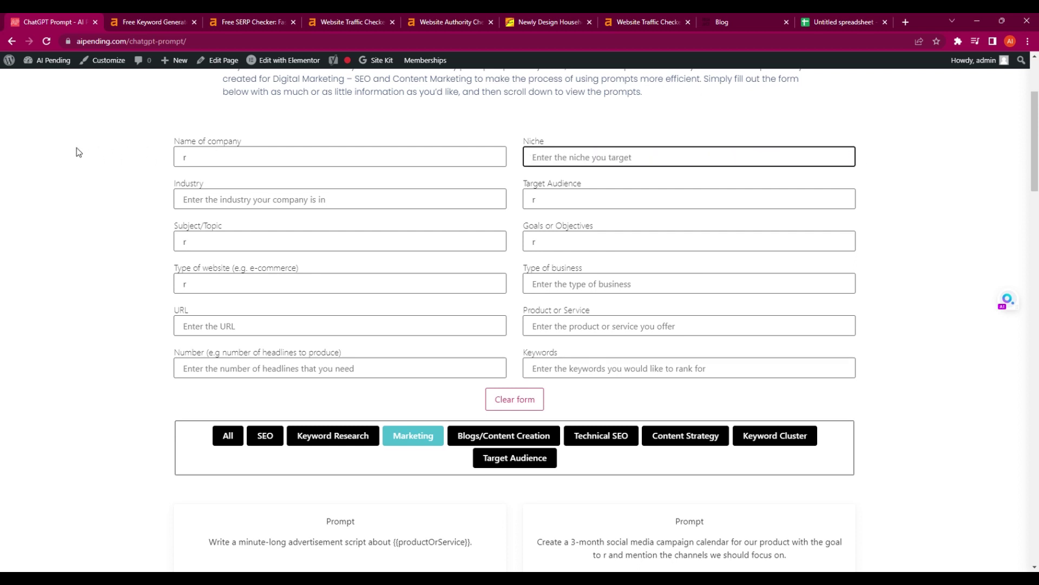
text(v)
drag(575, 162, 496, 163)
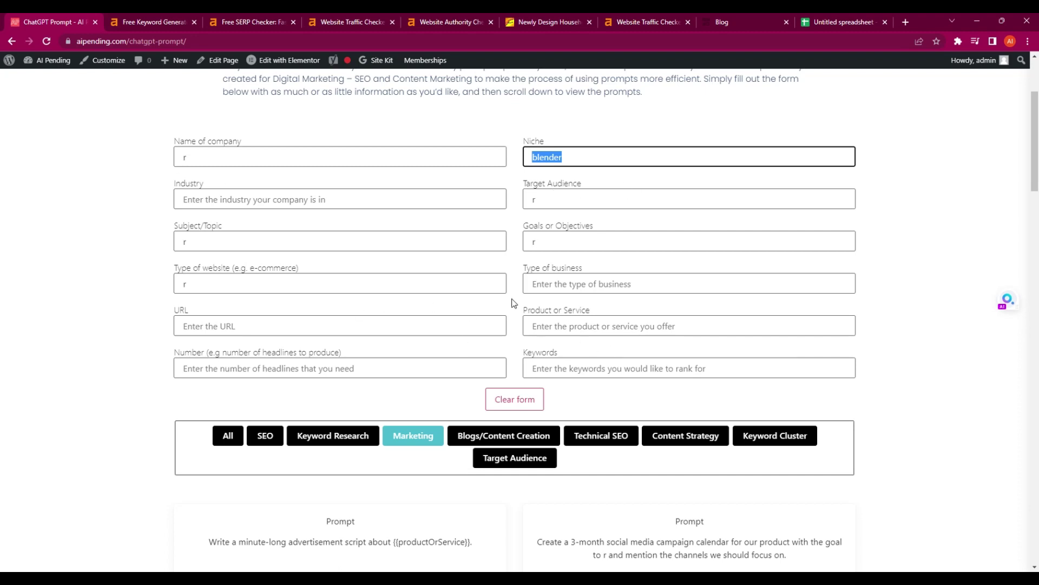
click(600, 370)
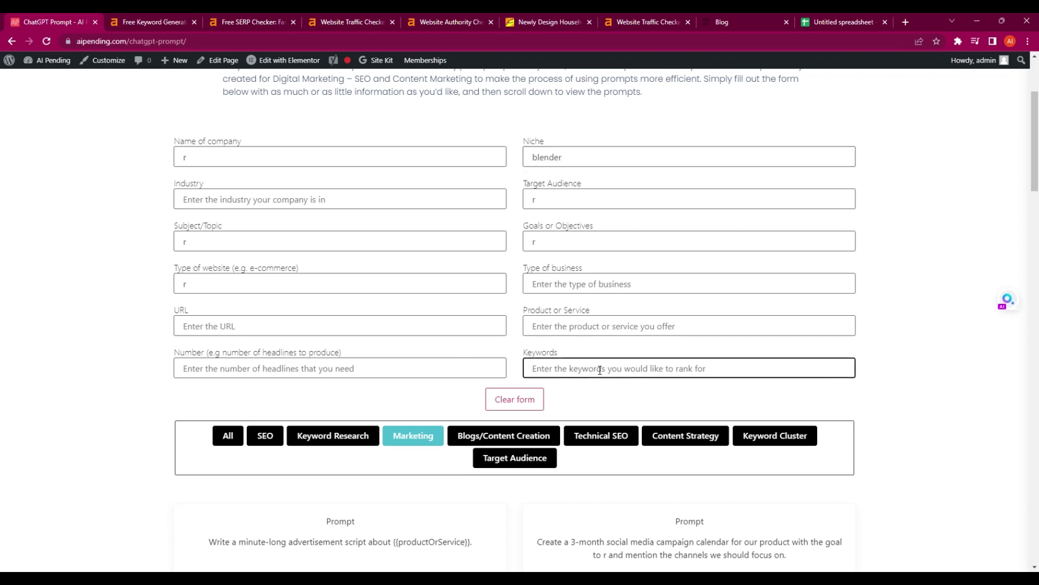
key(ctrl+v)
Step: Filter the prompts by Keyword Cluster and read the Googlebot prompt filled in with the keyword
scroll(707, 373, down, 3)
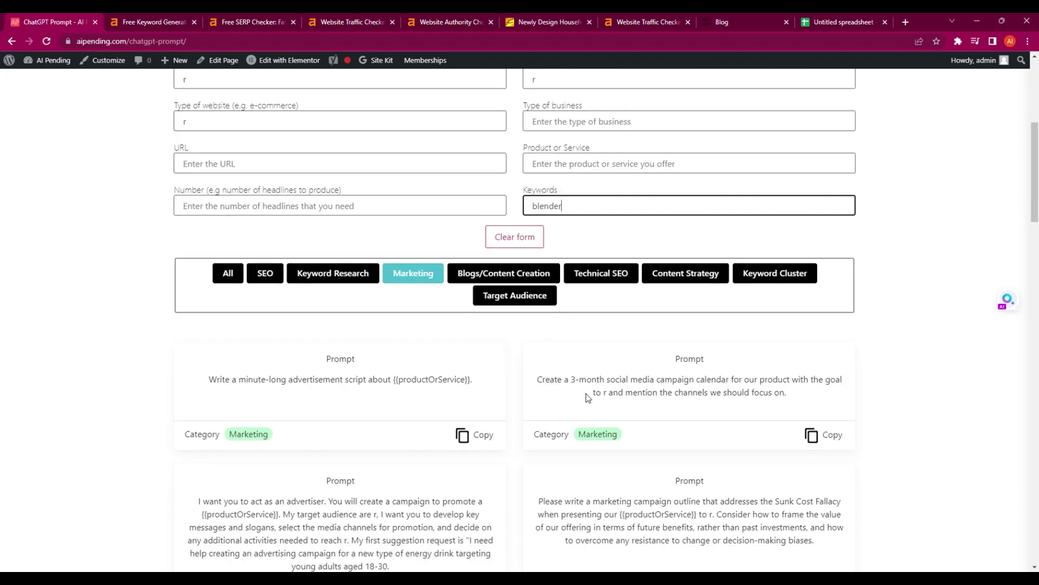
scroll(738, 382, up, 4)
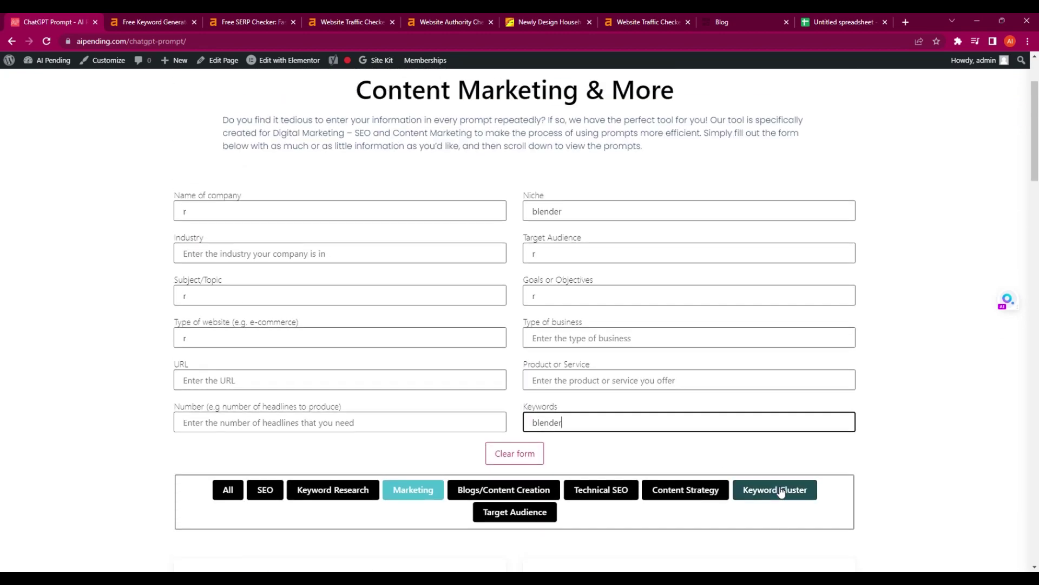
click(775, 489)
scroll(677, 255, down, 4)
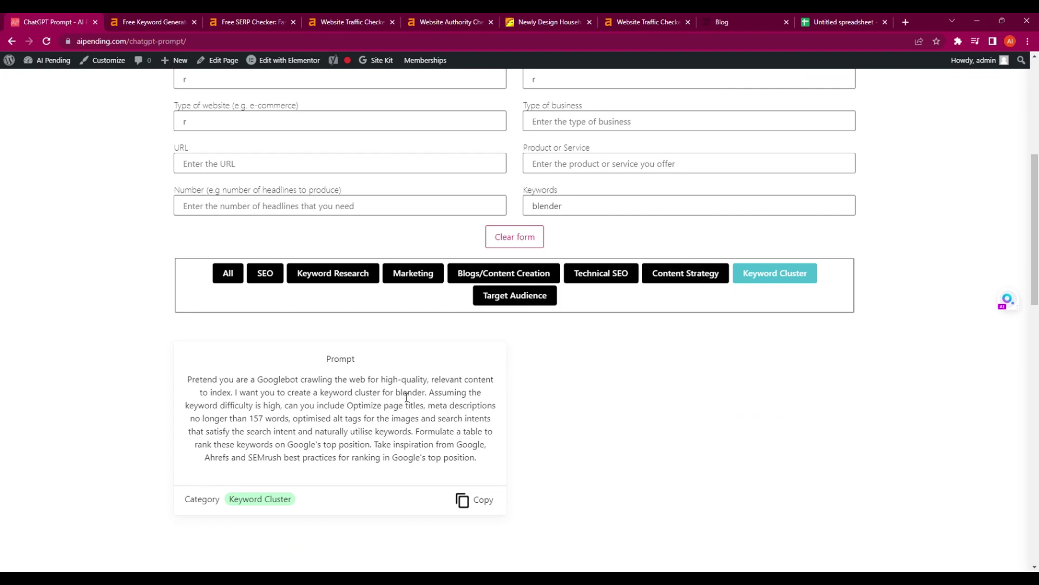
scroll(455, 402, up, 2)
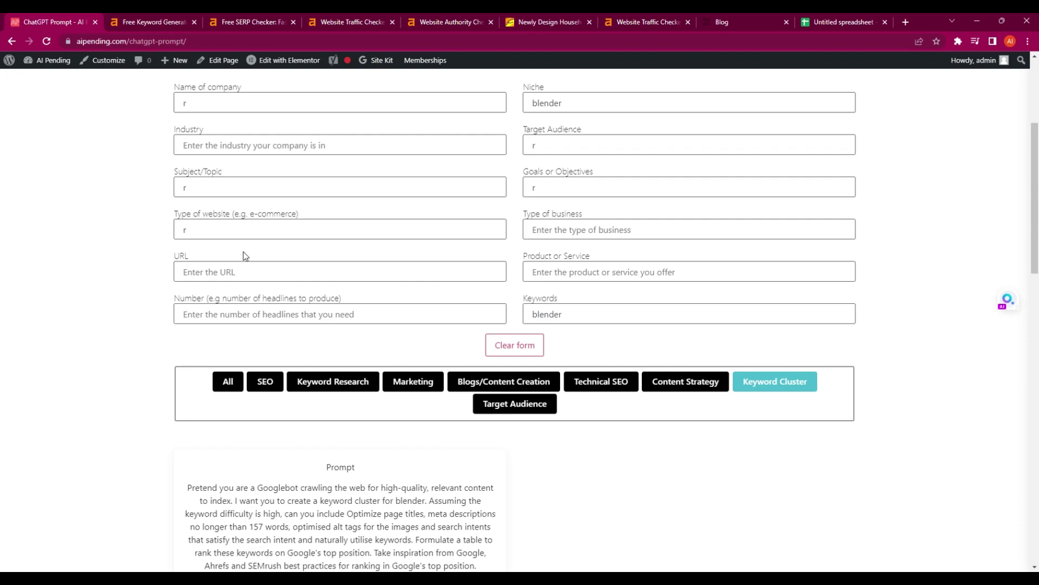
scroll(270, 269, up, 4)
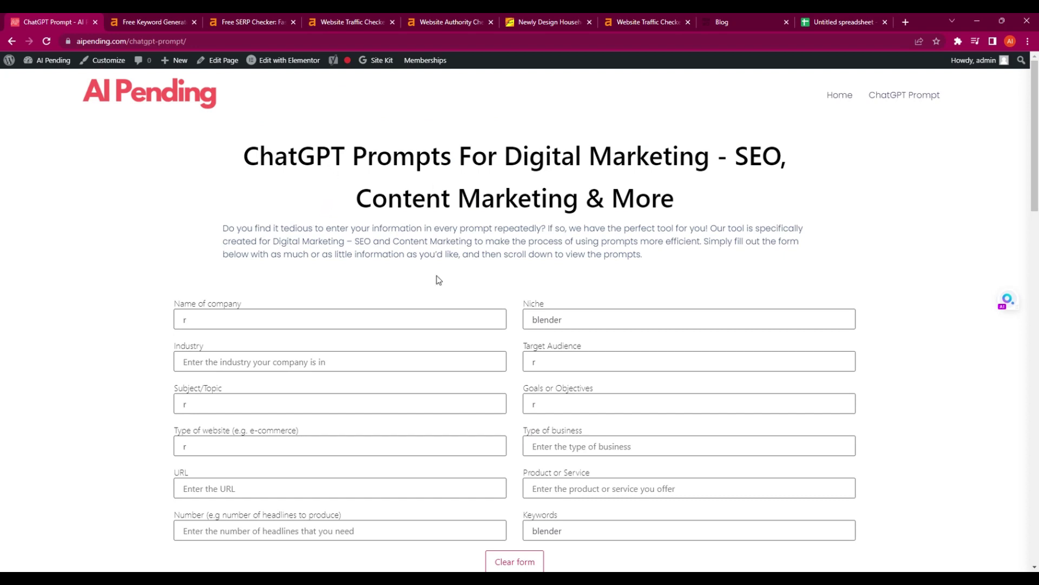
Step: Return to the AI Pending home page and look through its consult call booking and YouTube video sections
key(F5)
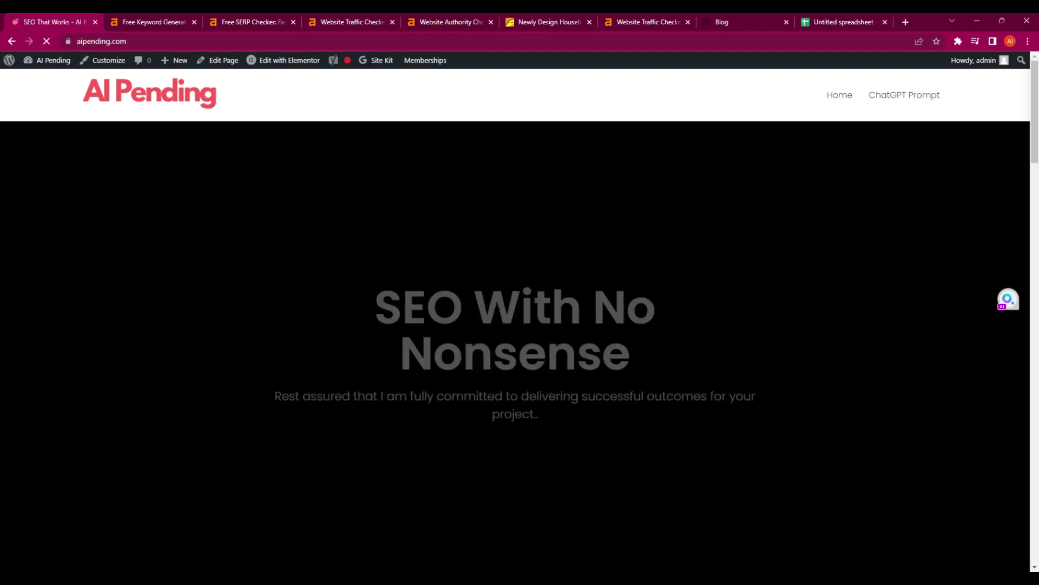
scroll(384, 316, down, 6)
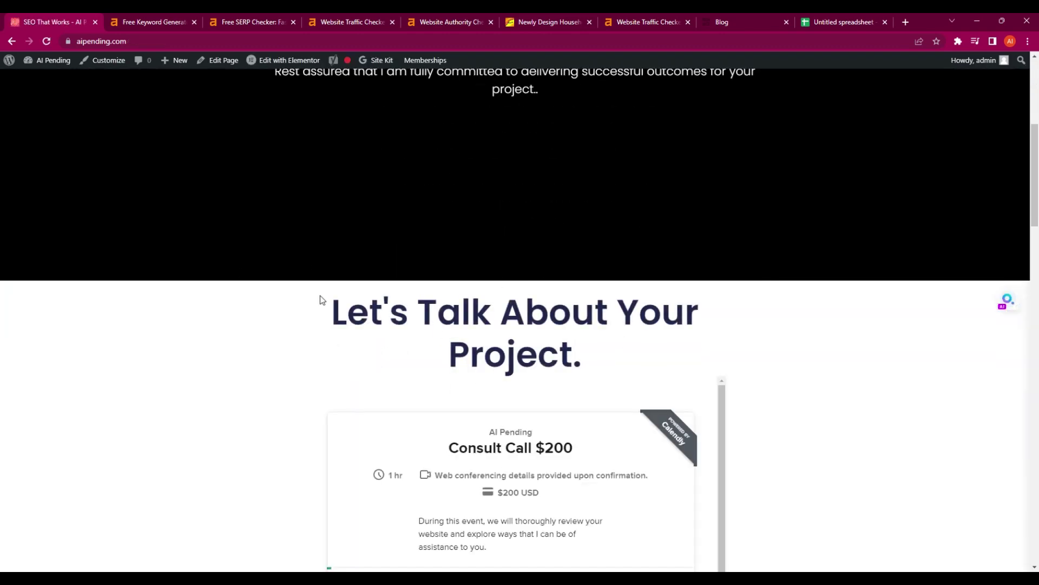
scroll(334, 297, down, 8)
scroll(140, 276, down, 6)
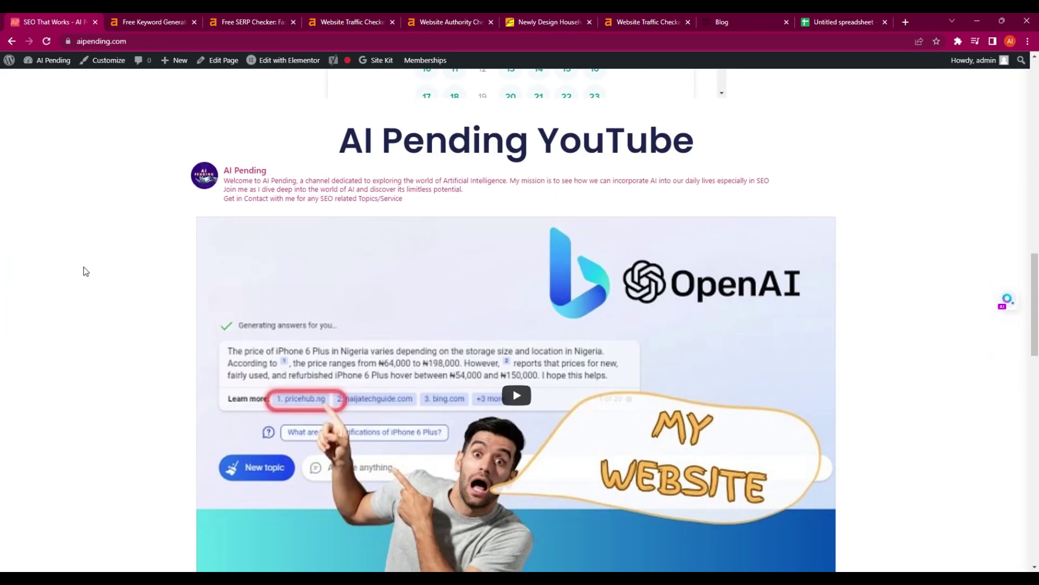
scroll(91, 267, down, 9)
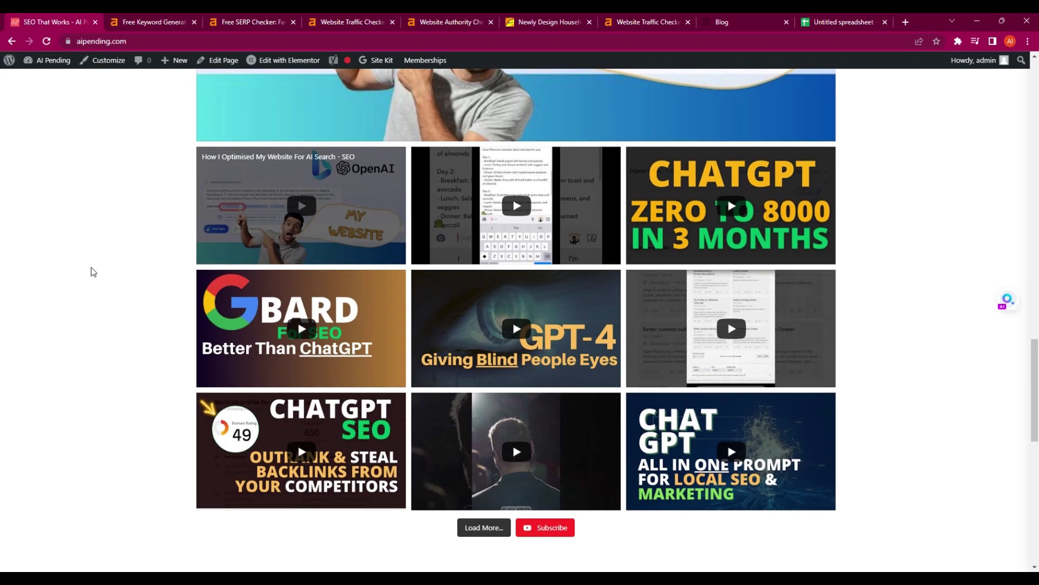
scroll(91, 267, up, 7)
scroll(91, 271, up, 12)
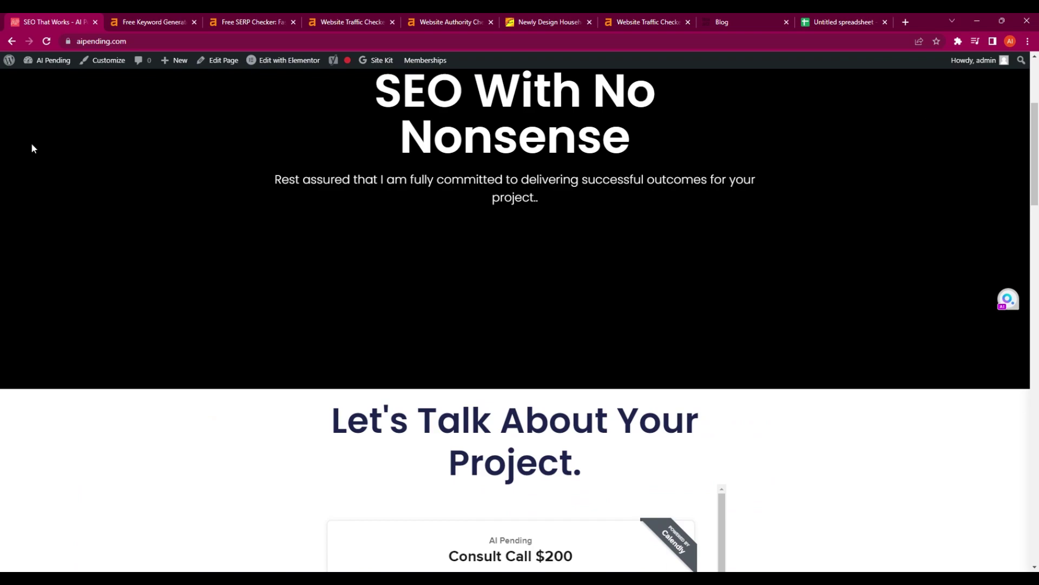
scroll(722, 262, up, 2)
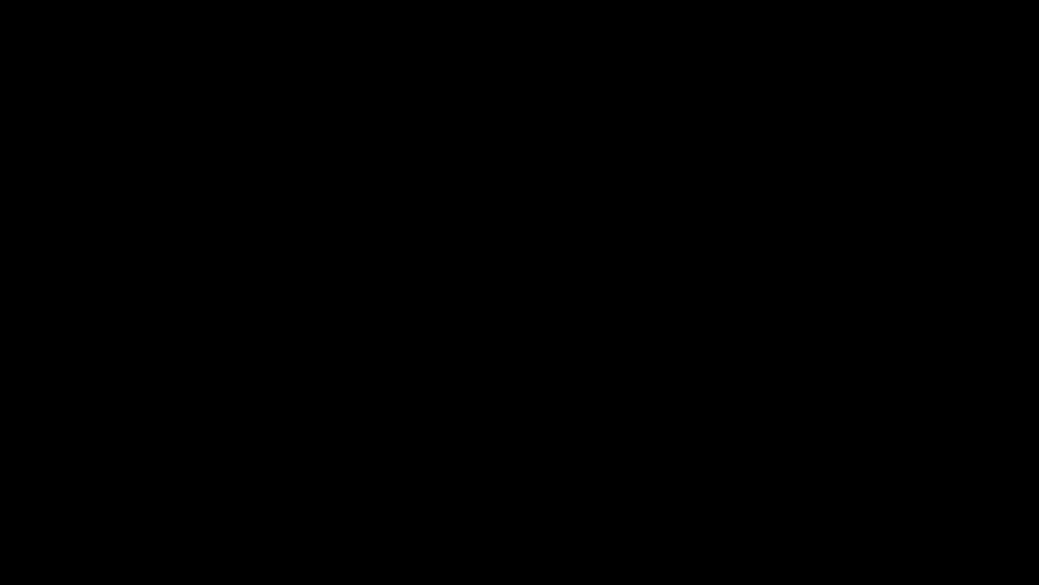